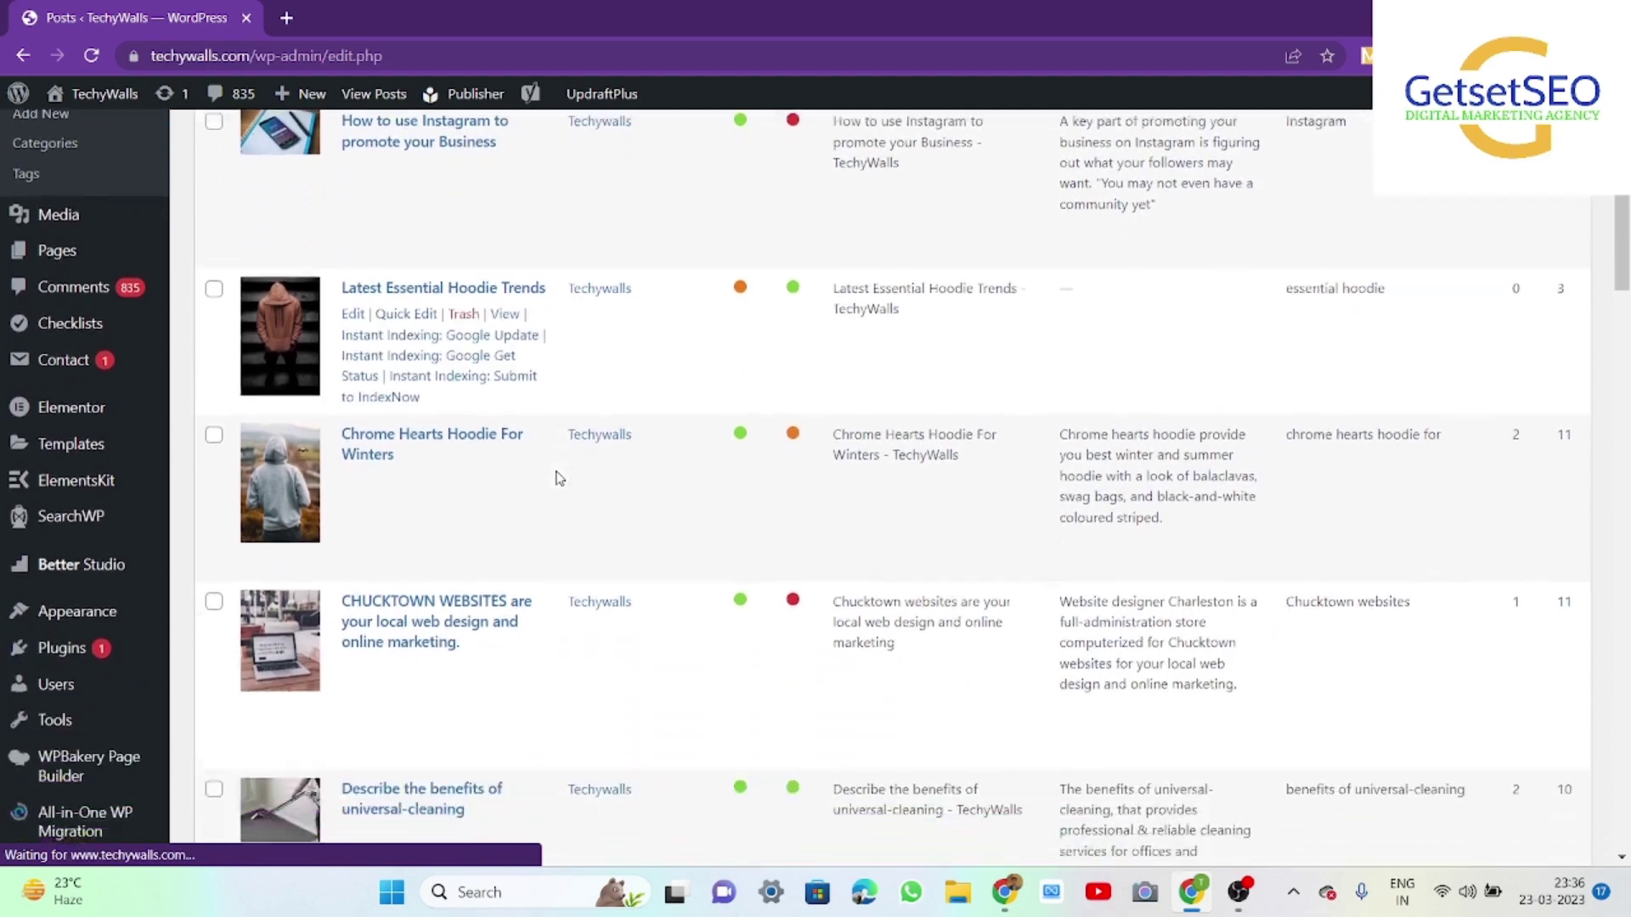
Review the SEO and readability scores of the posts on the first page of the posts list
scroll(554, 473, down, 6)
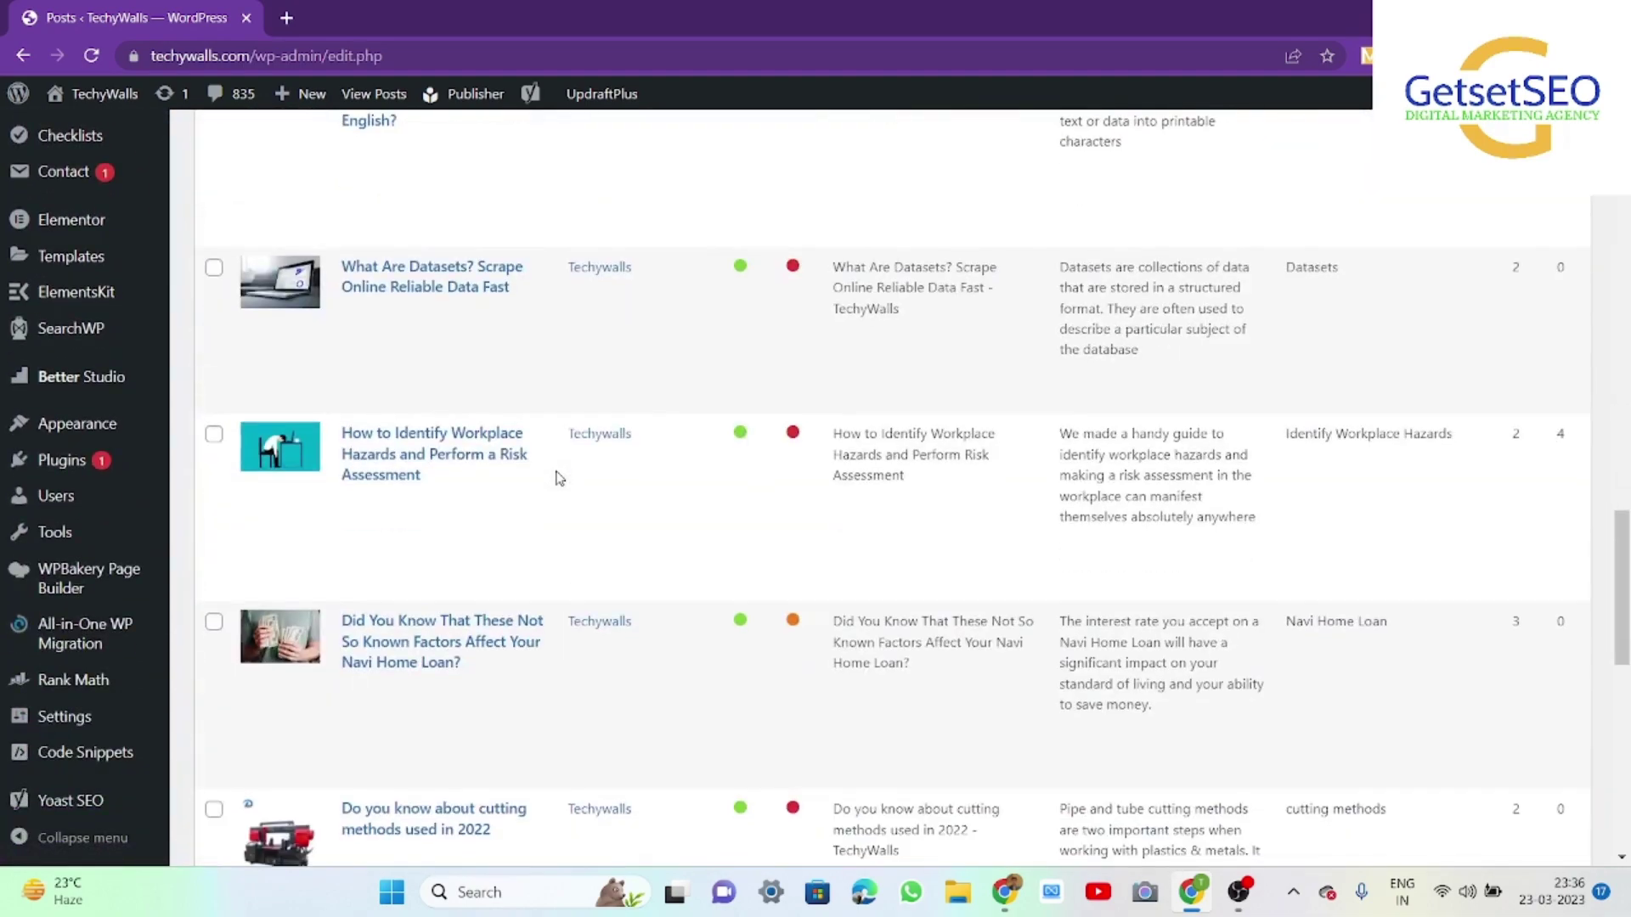
scroll(722, 323, up, 20)
scroll(728, 276, up, 2)
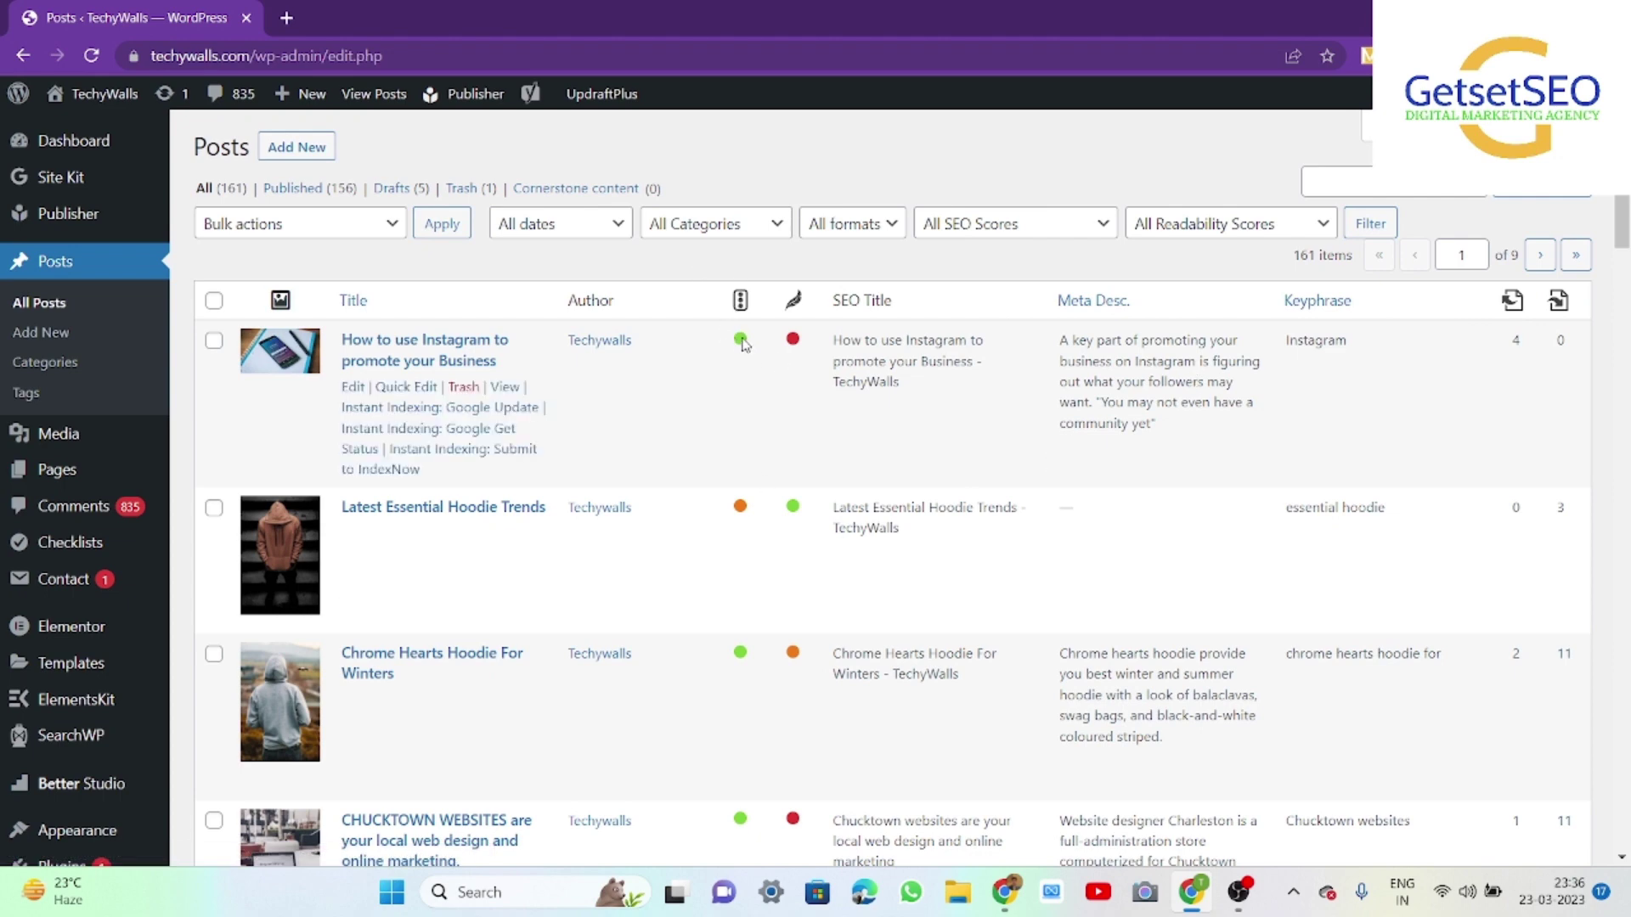
mouse_move(741, 343)
scroll(741, 393, down, 20)
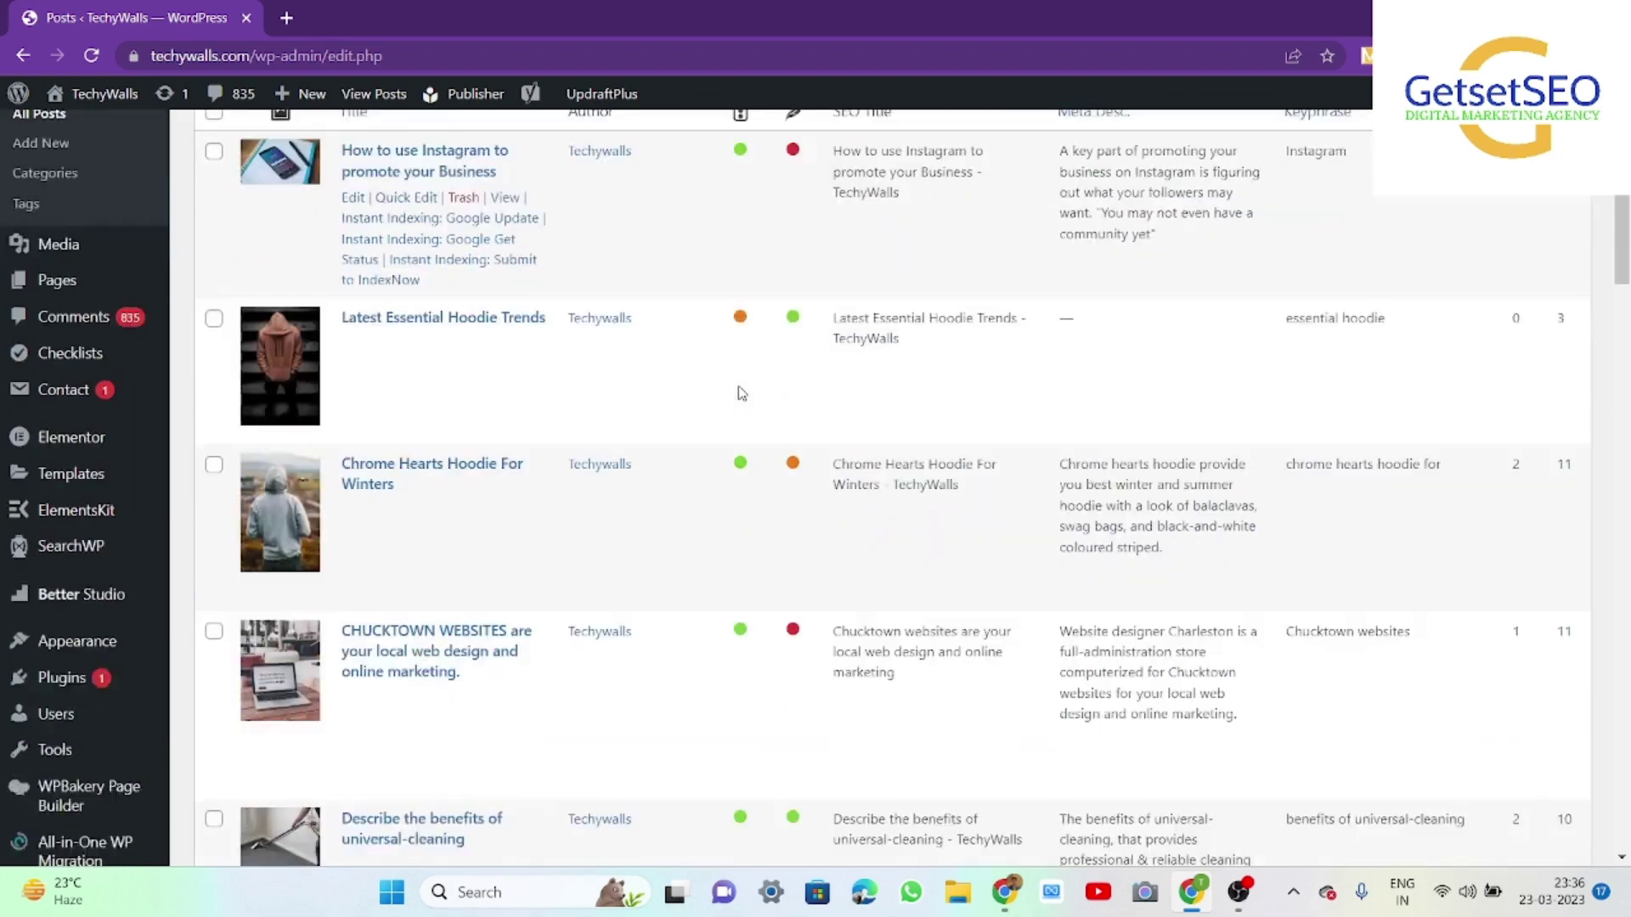
scroll(741, 394, down, 1)
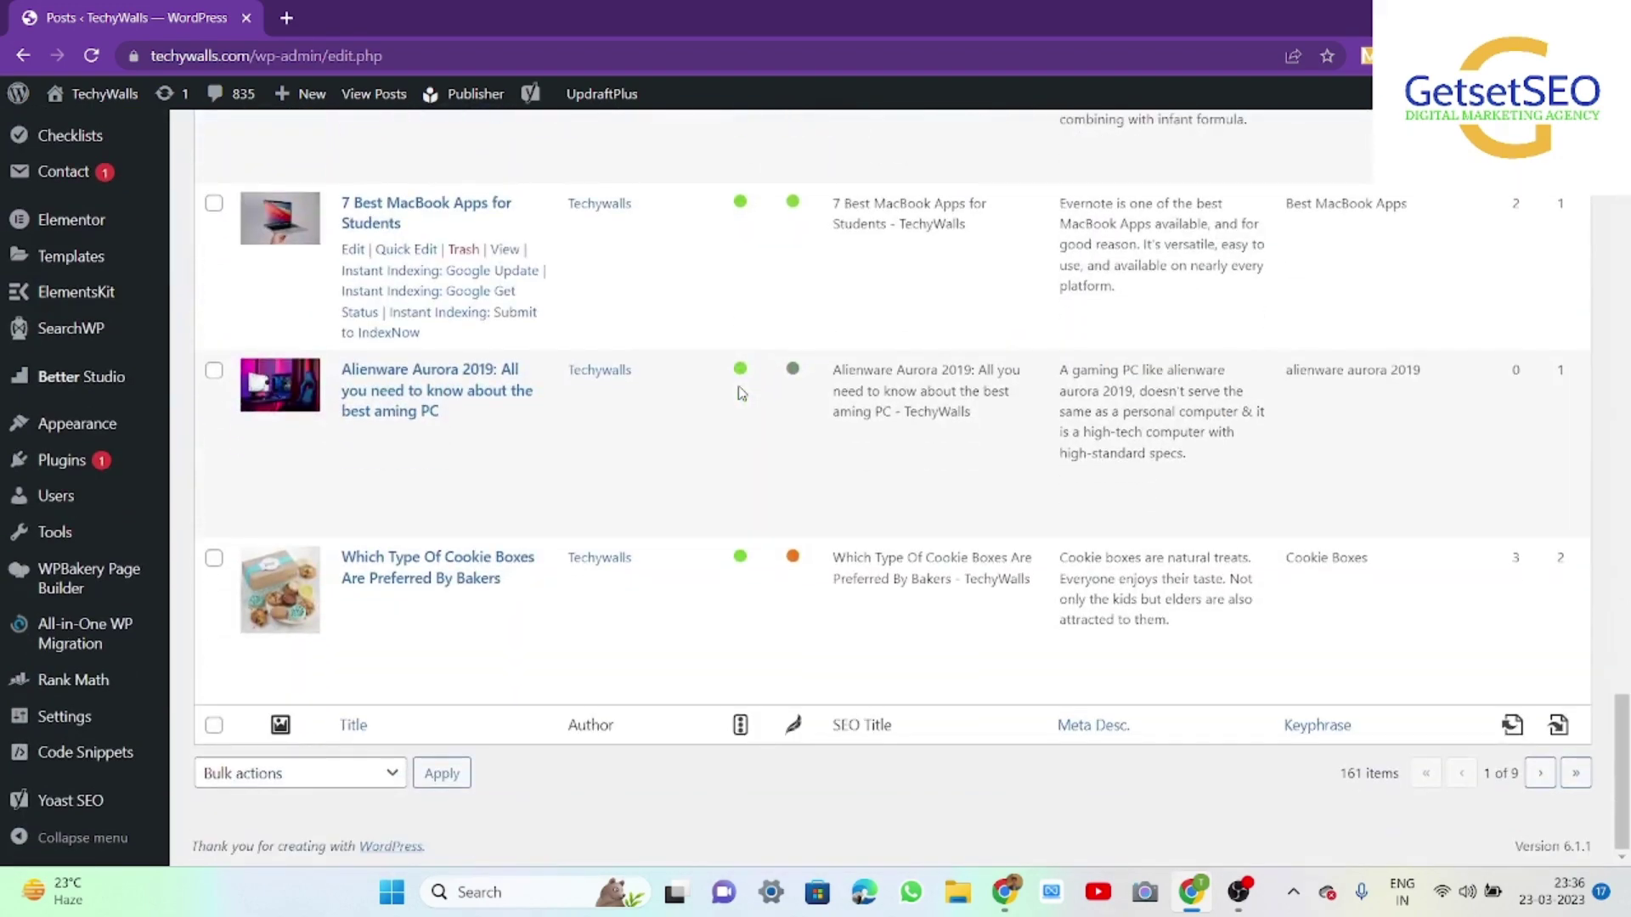
Go to page 3 of the posts list
click(1541, 773)
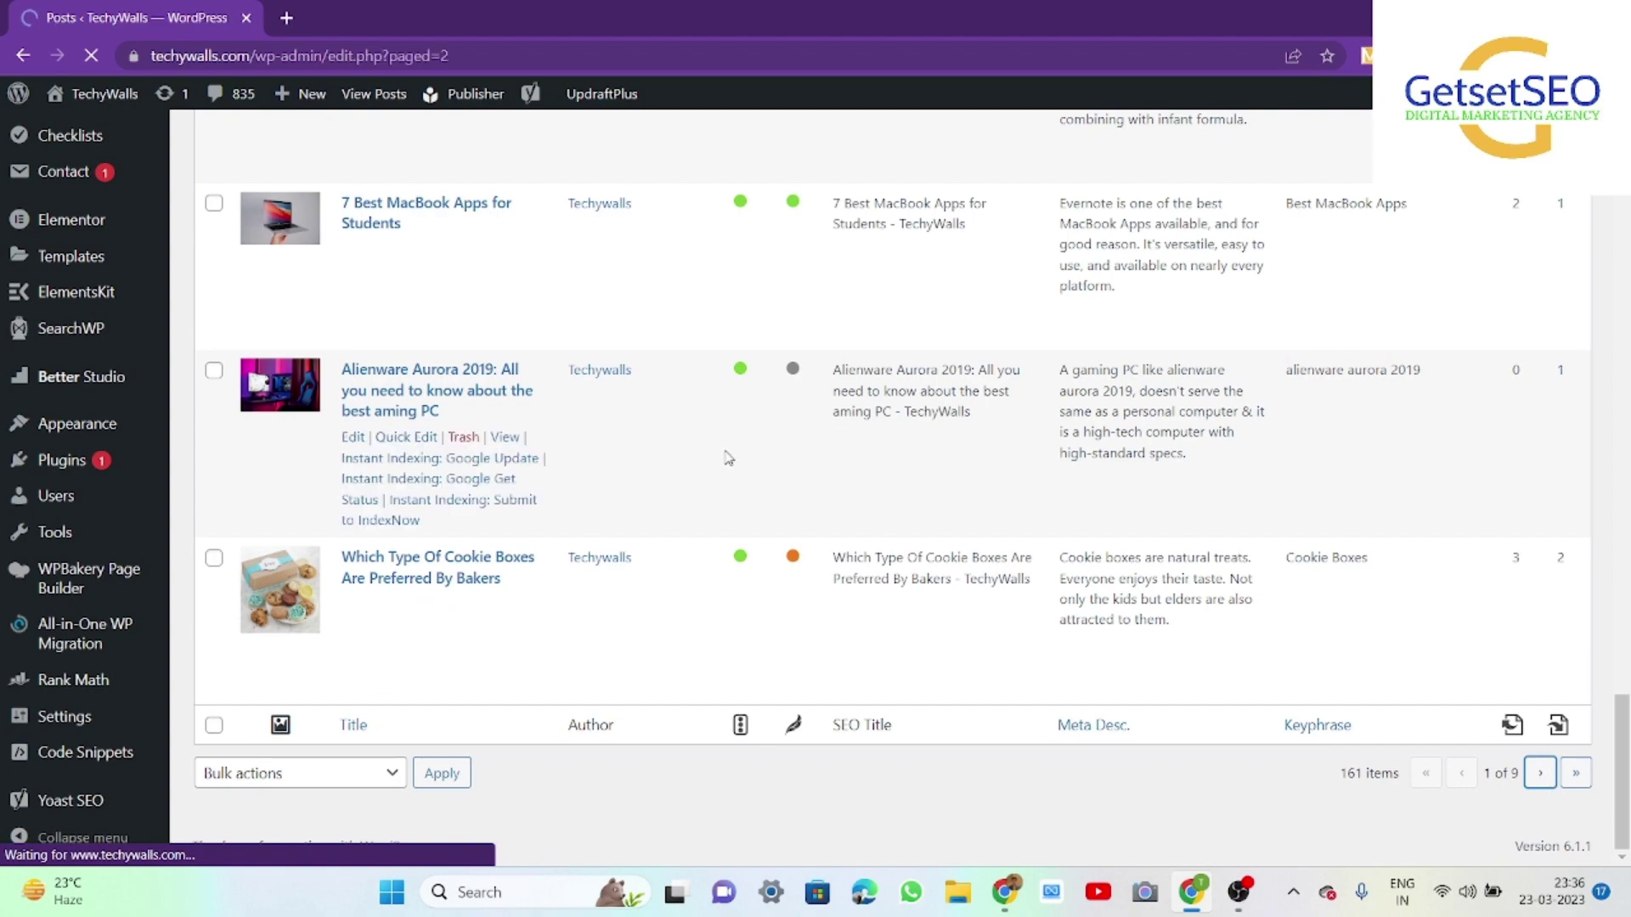
scroll(728, 459, down, 20)
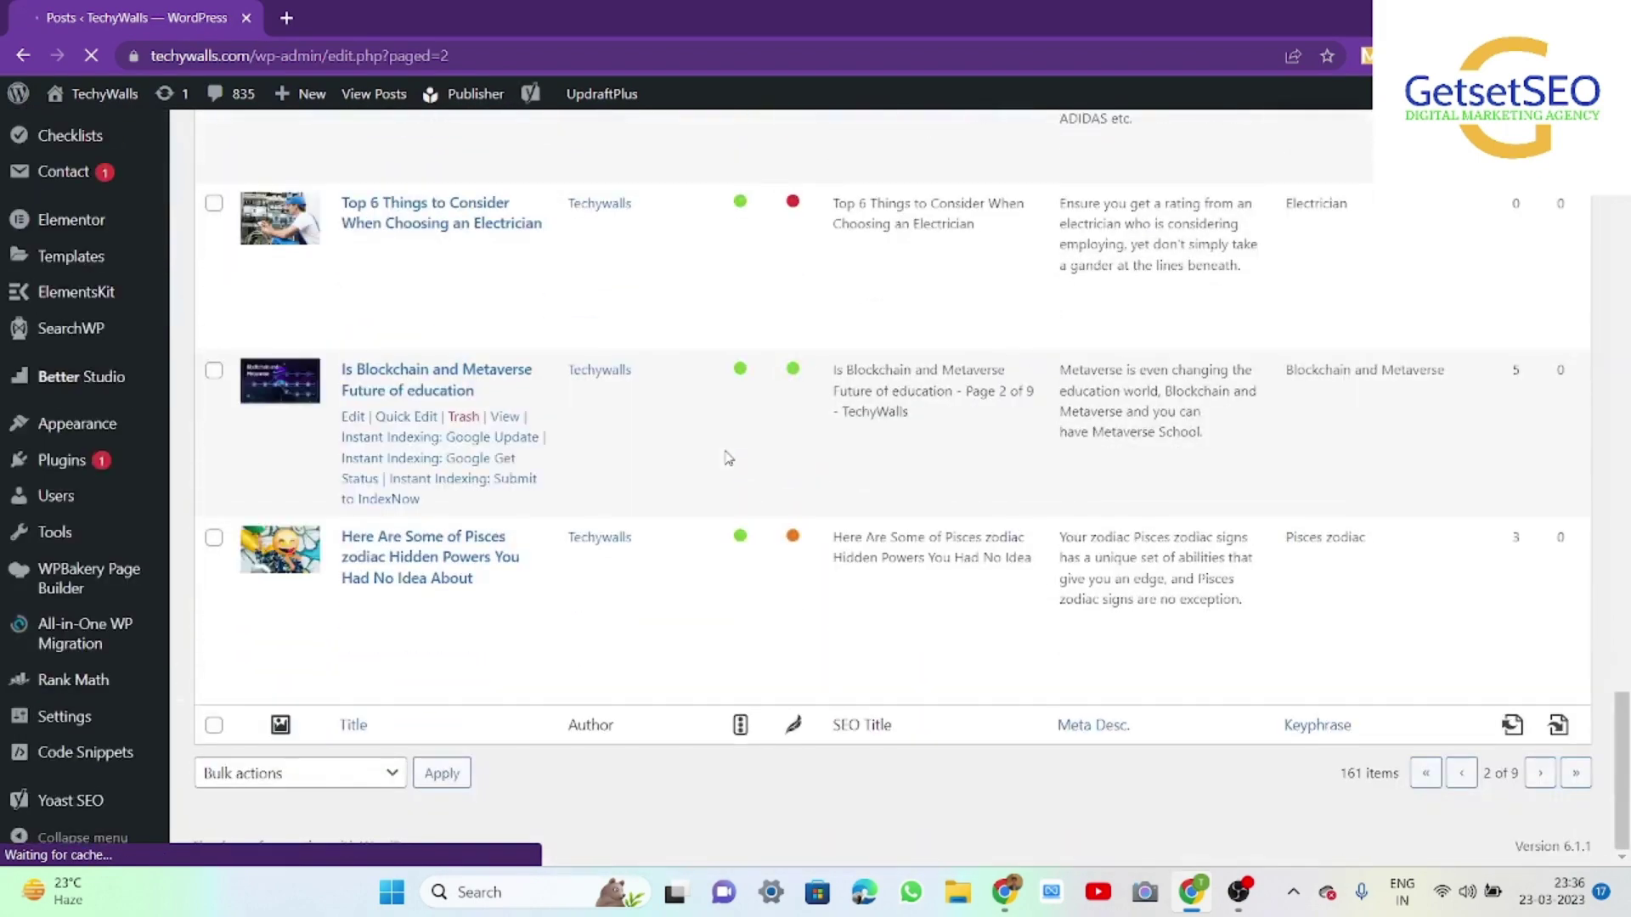
click(1541, 774)
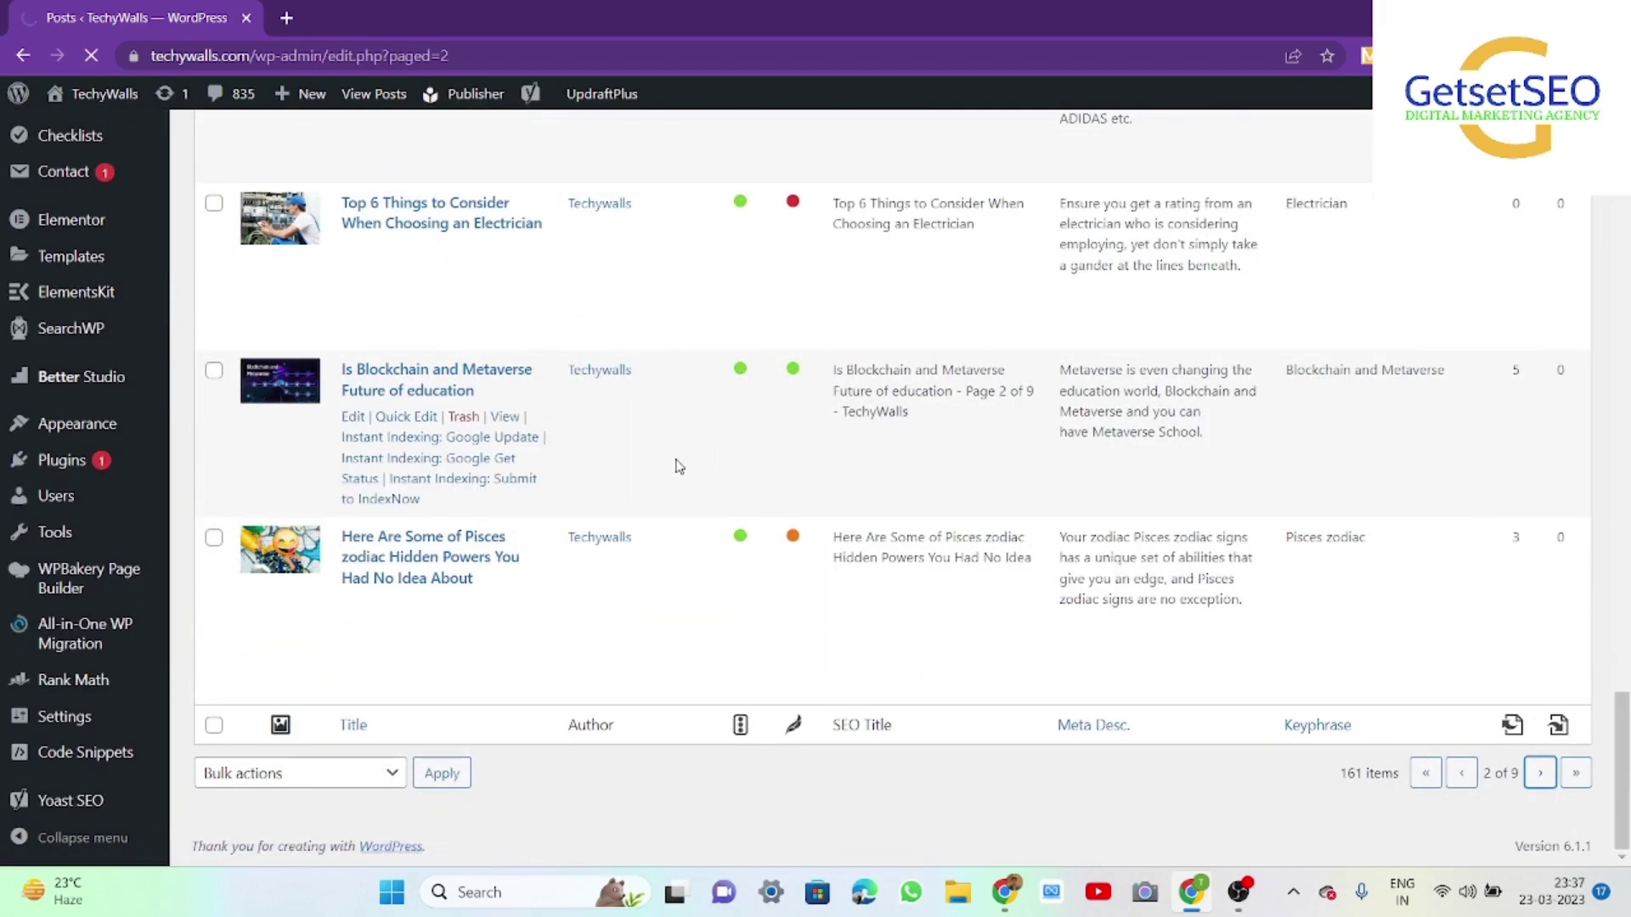
scroll(601, 556, down, 2)
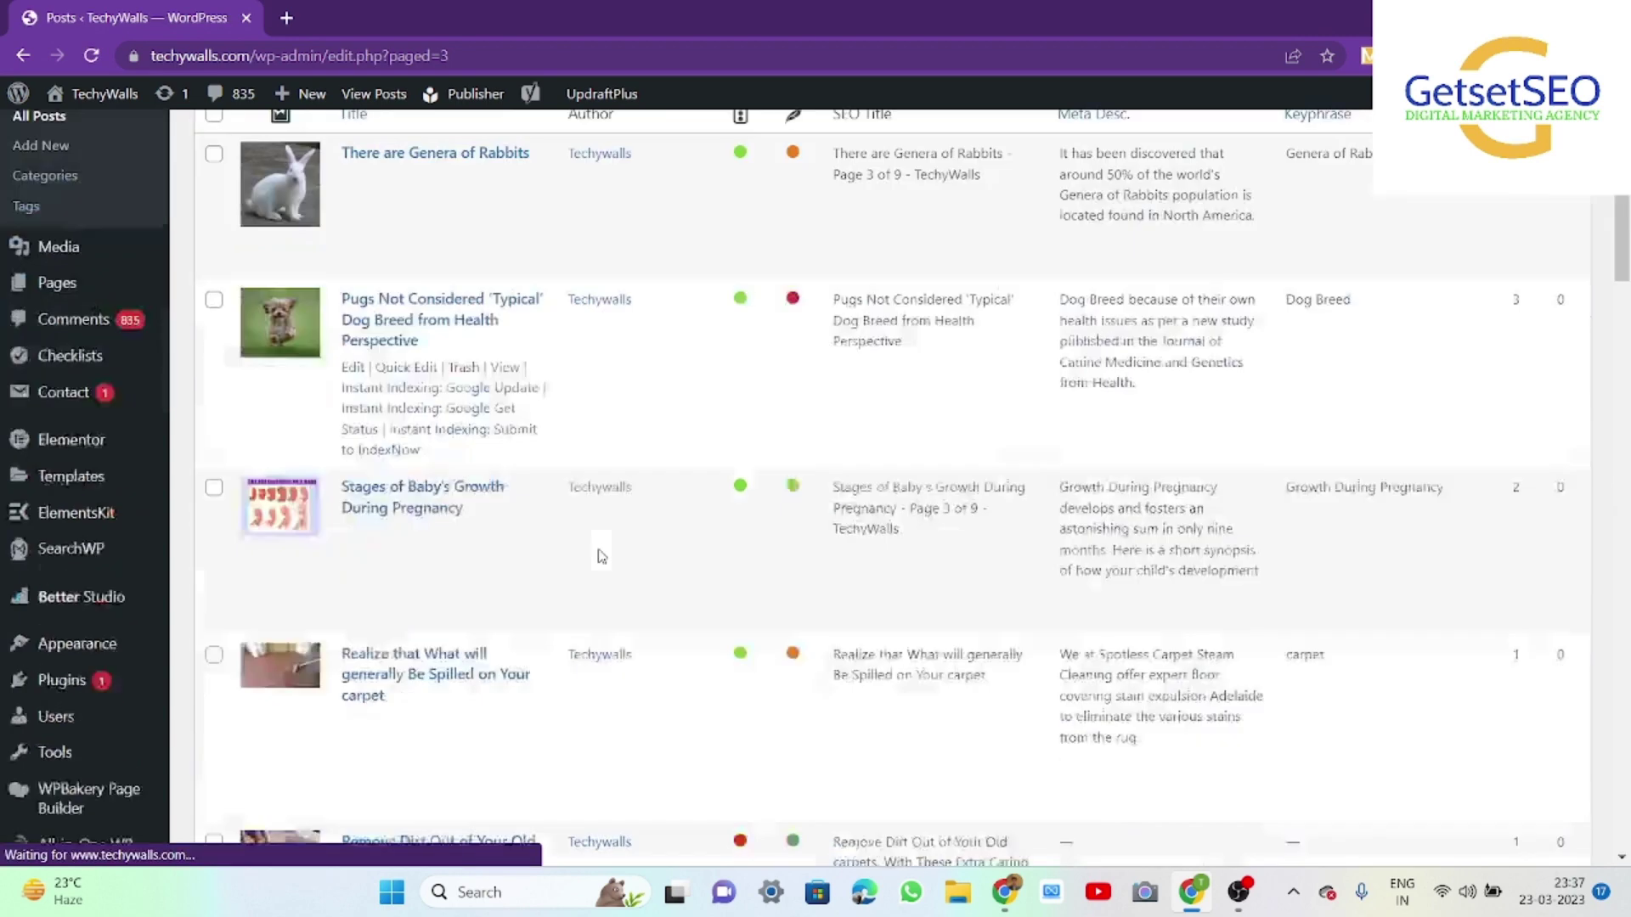
Open the post "Remove Dirt Out of Your Old carpets, With These Extra Caring Carpet Tips" for editing in a new tab
scroll(601, 557, down, 5)
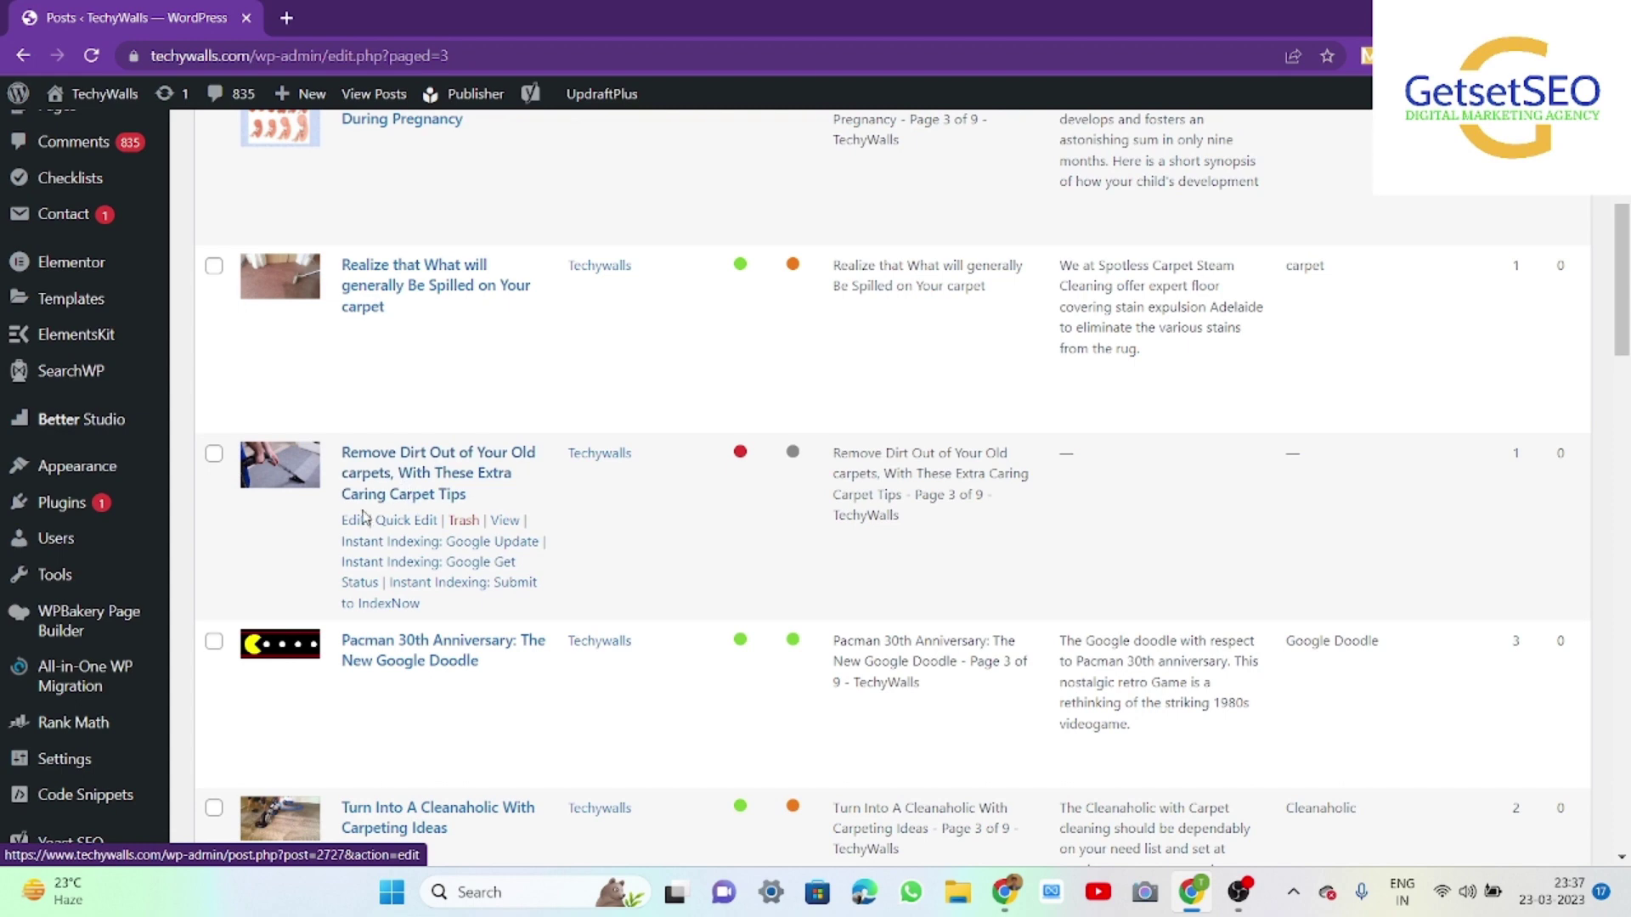
right_click(351, 526)
click(419, 540)
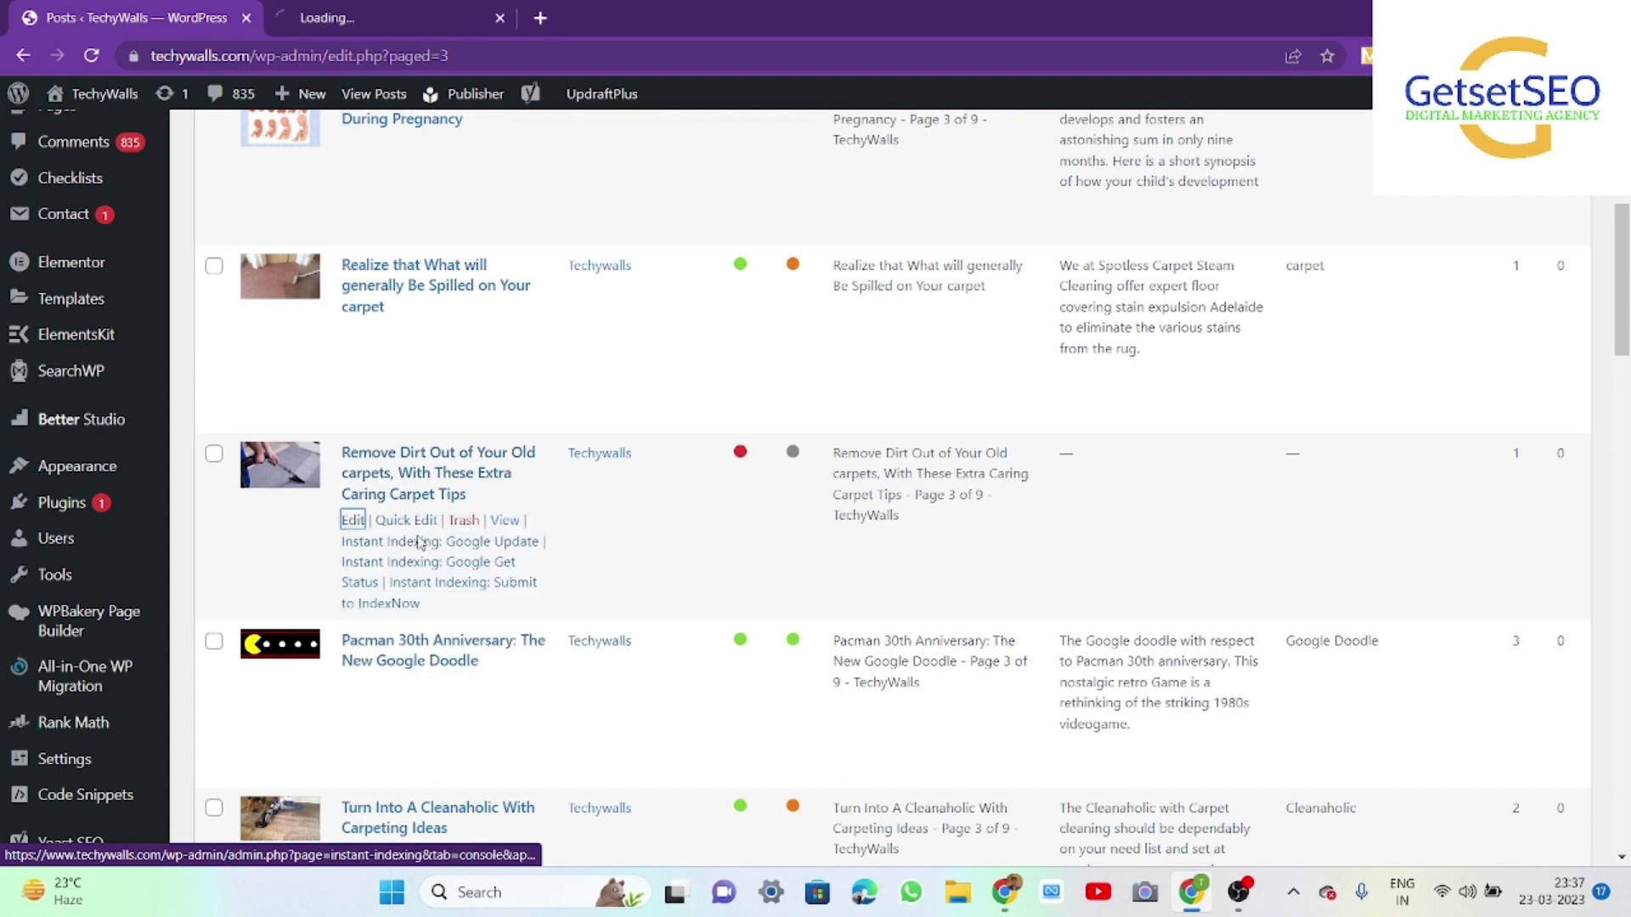
Open the post "With 6.4% CAGR, Enzymes Market Size worth USD 13,815.2 Million by 2027" for editing in a new tab
scroll(420, 541, down, 8)
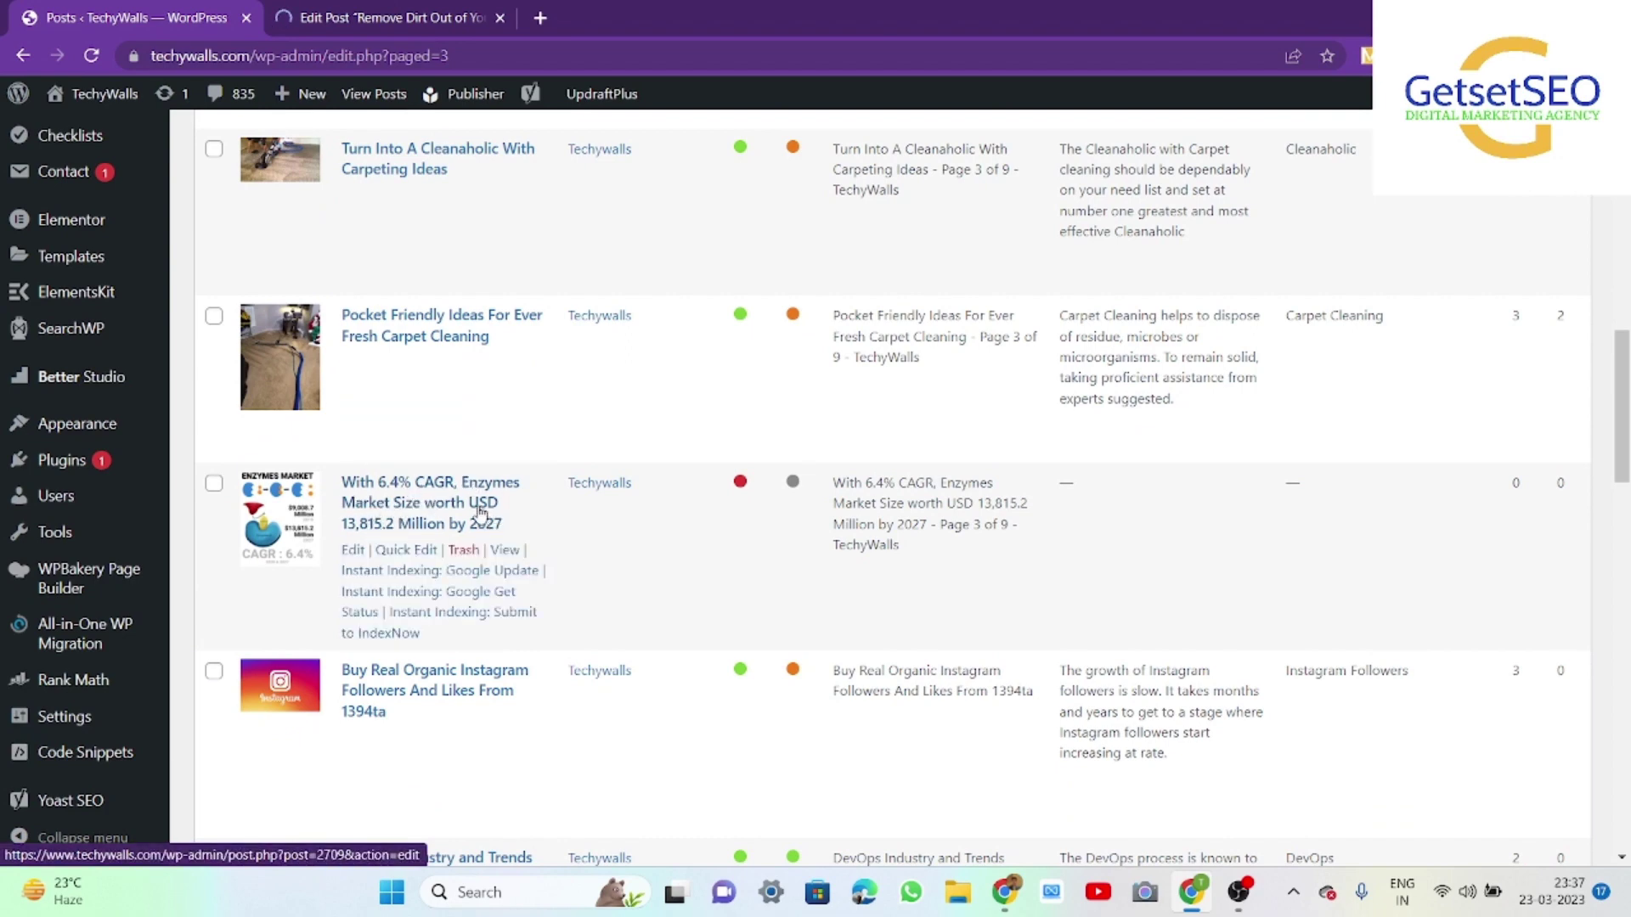
right_click(355, 551)
click(422, 567)
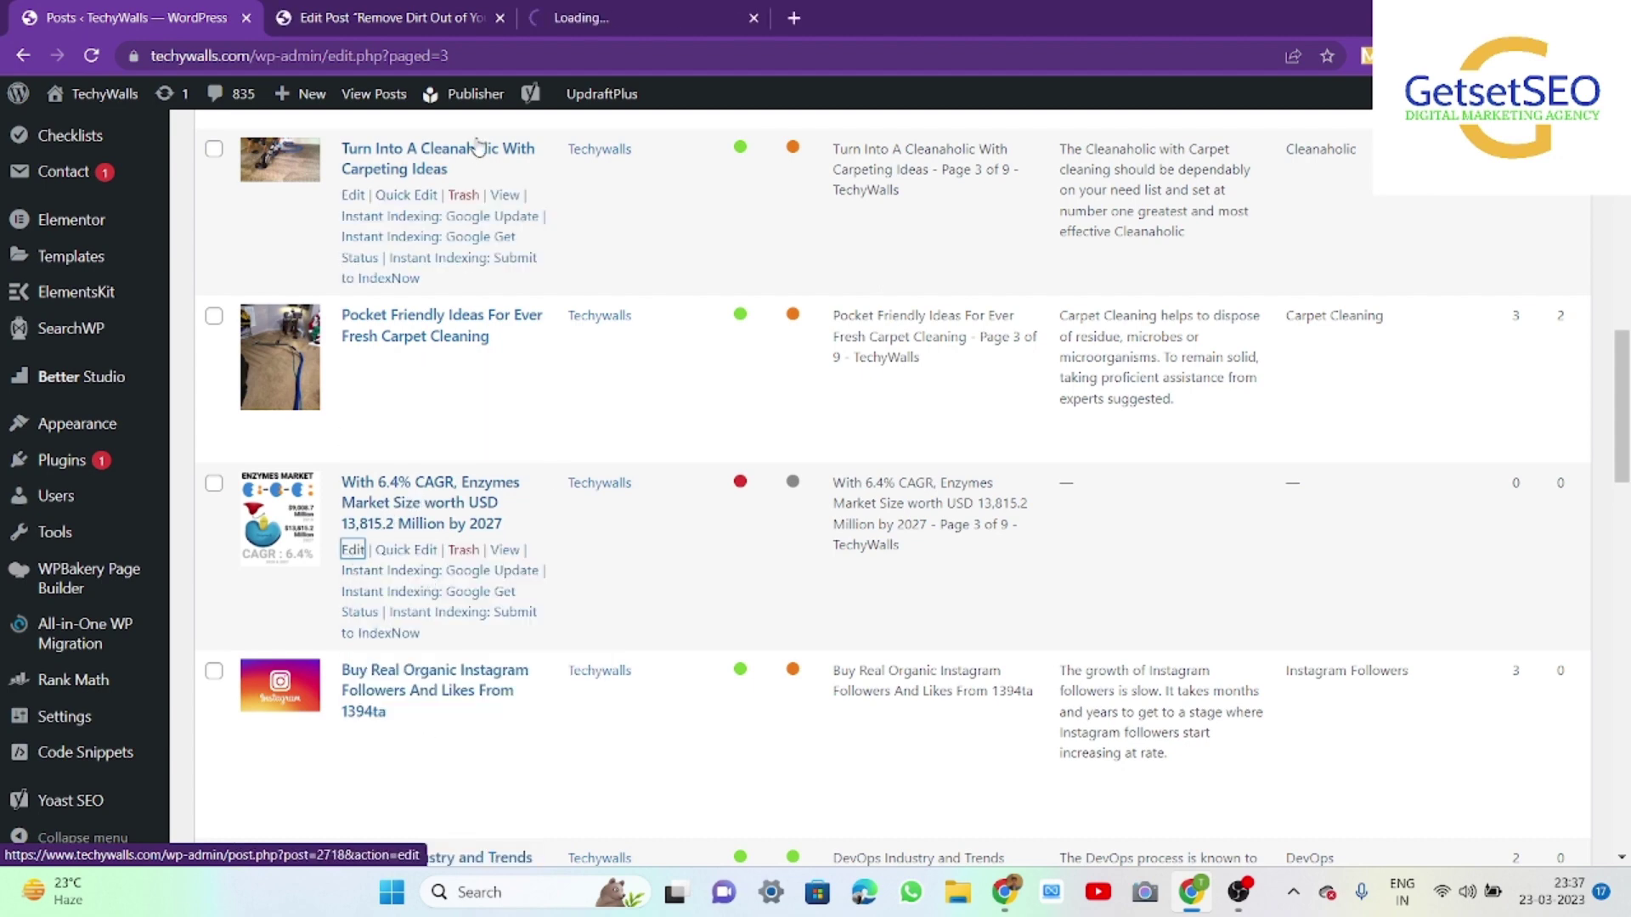
Check the SEO scores of the remaining posts on page 3 of the list
scroll(521, 419, down, 6)
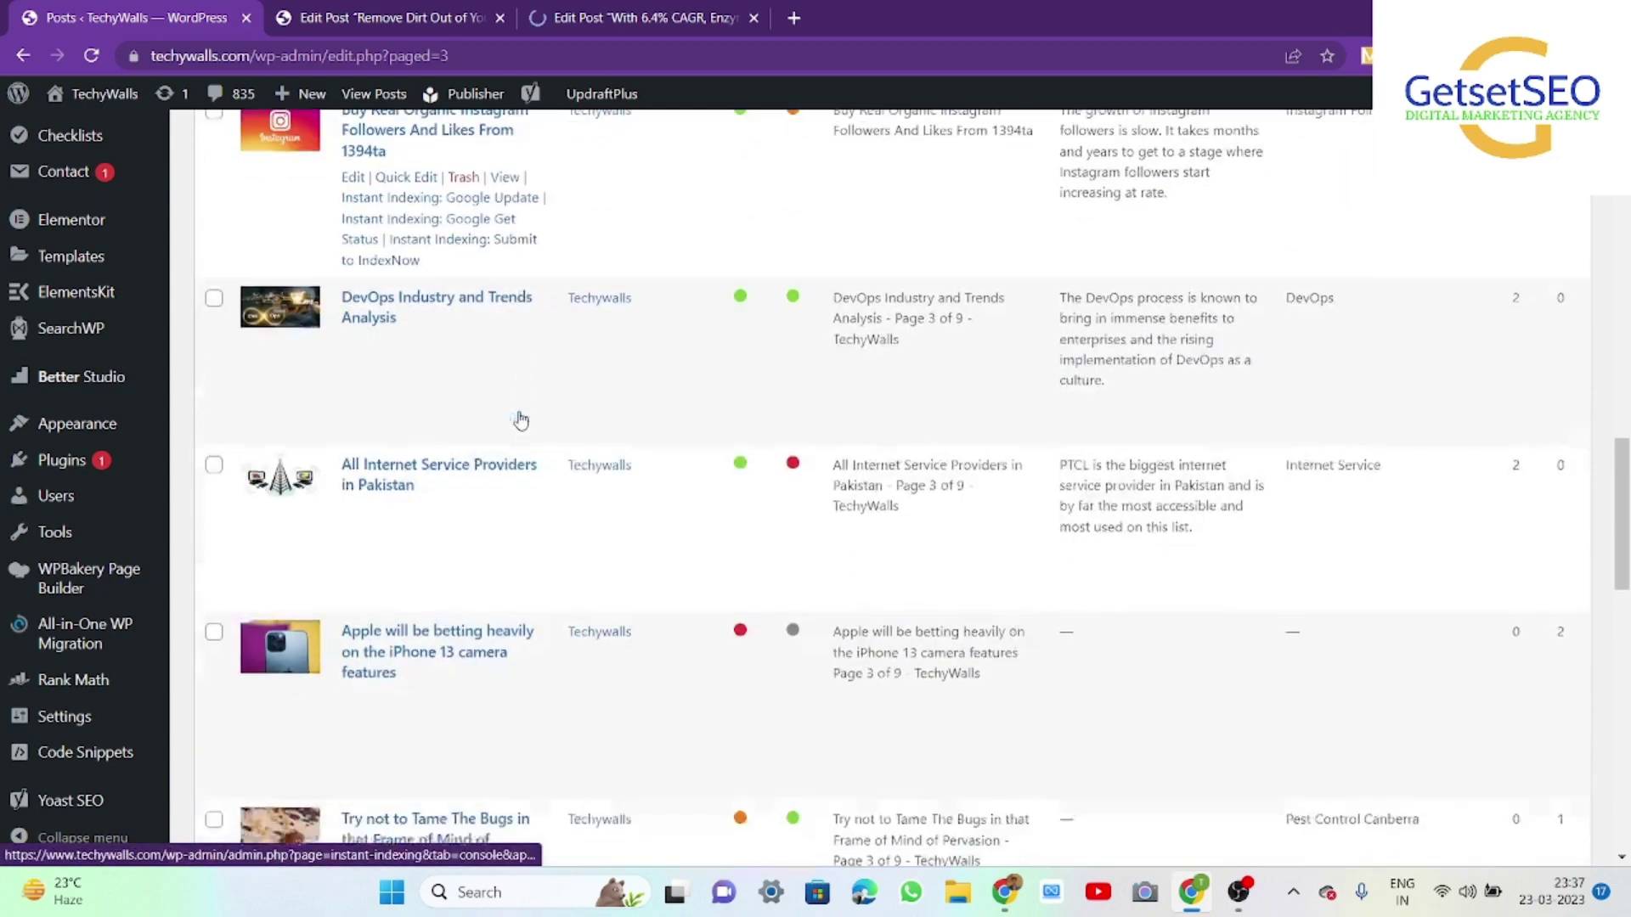
scroll(521, 419, down, 7)
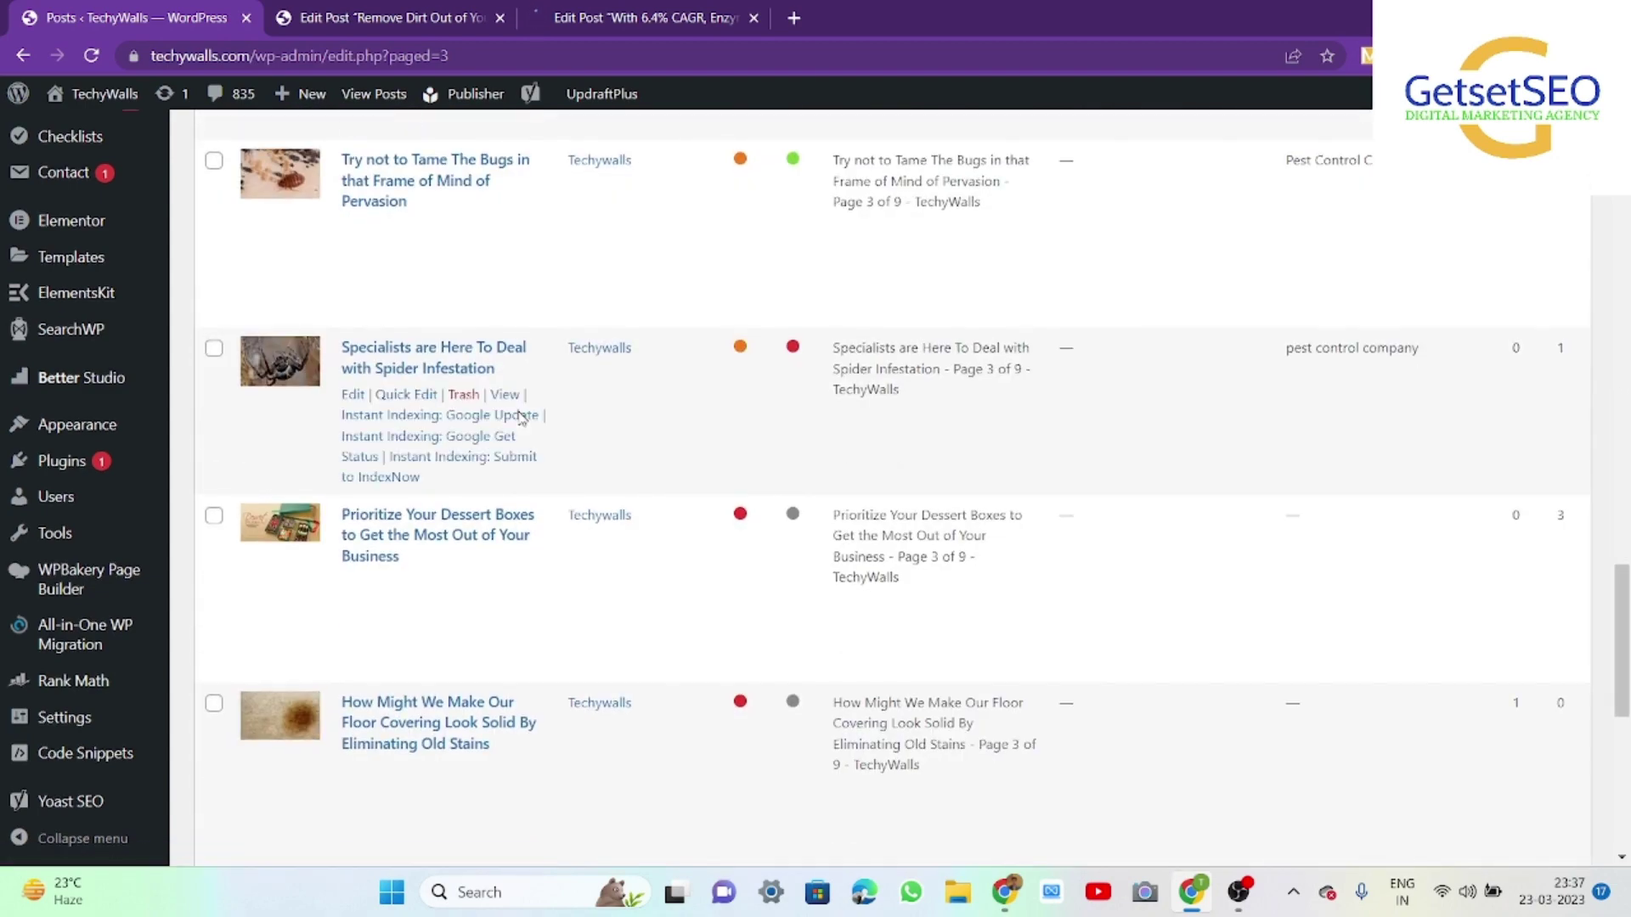
scroll(521, 416, down, 2)
scroll(520, 416, up, 7)
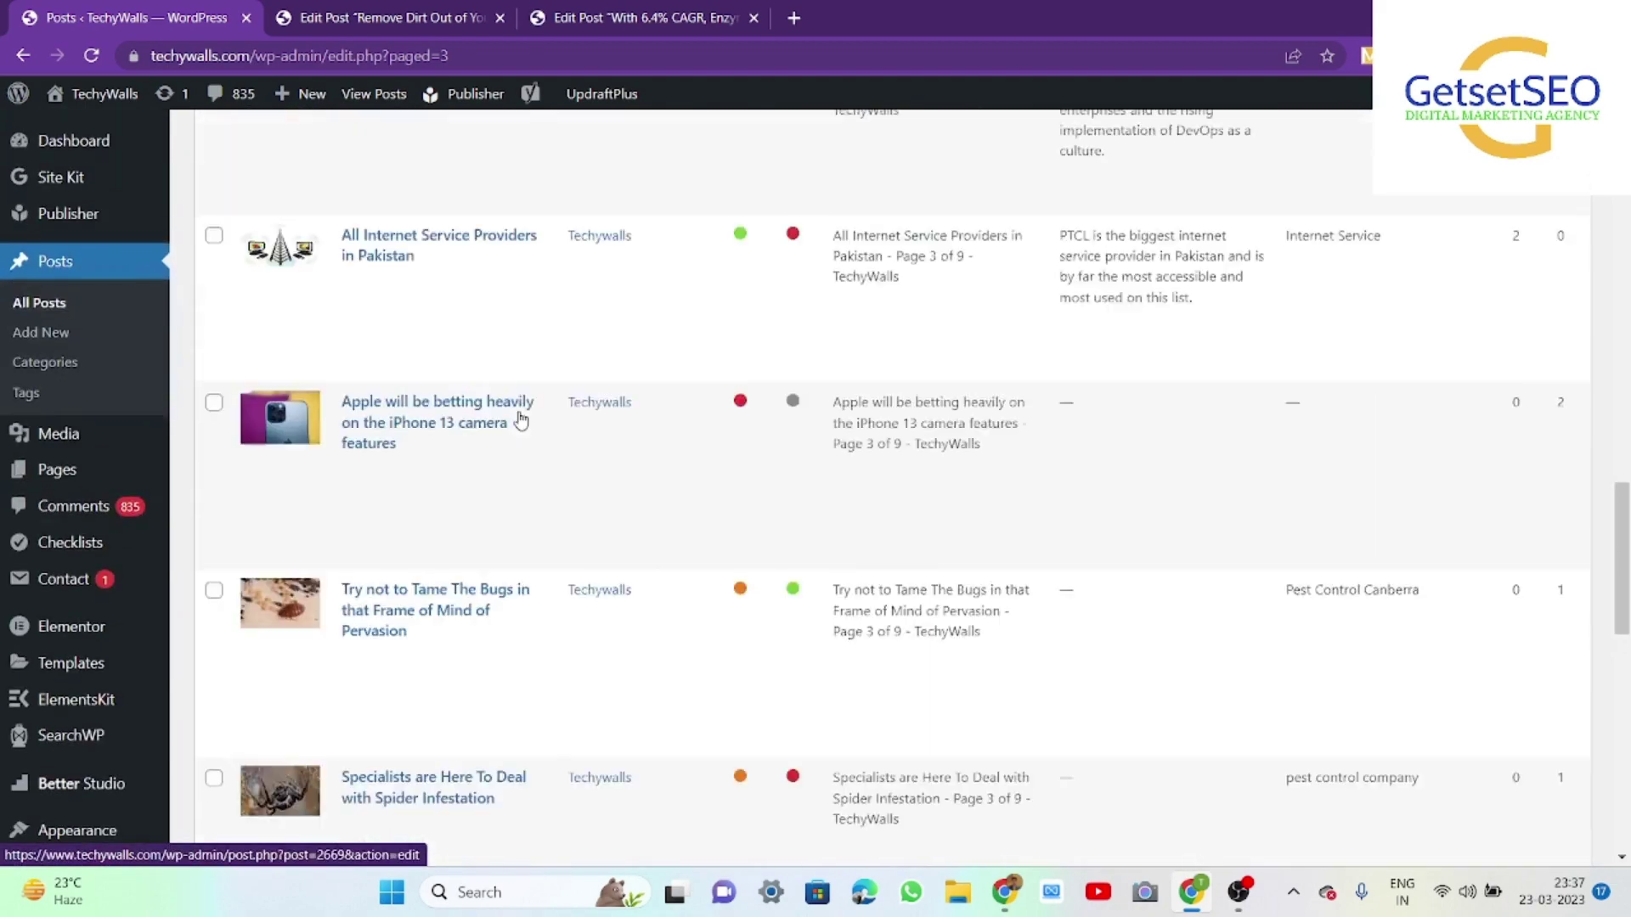
Look over the edit pages of the carpet post and the enzymes market post
click(458, 17)
scroll(584, 464, down, 6)
scroll(565, 399, up, 5)
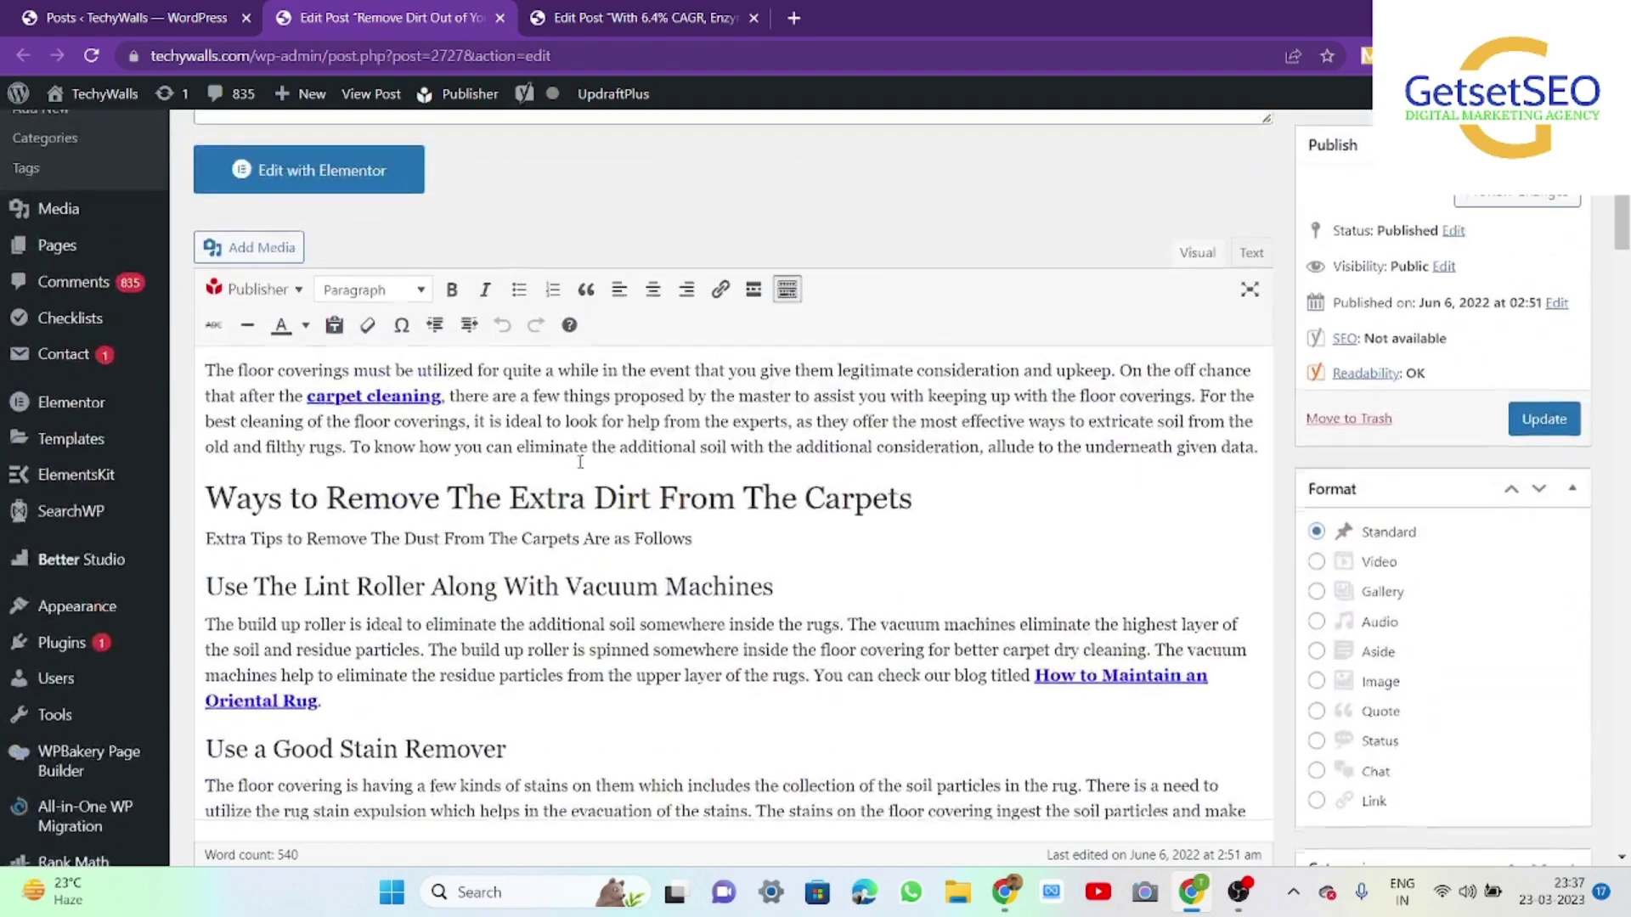
scroll(558, 366, down, 10)
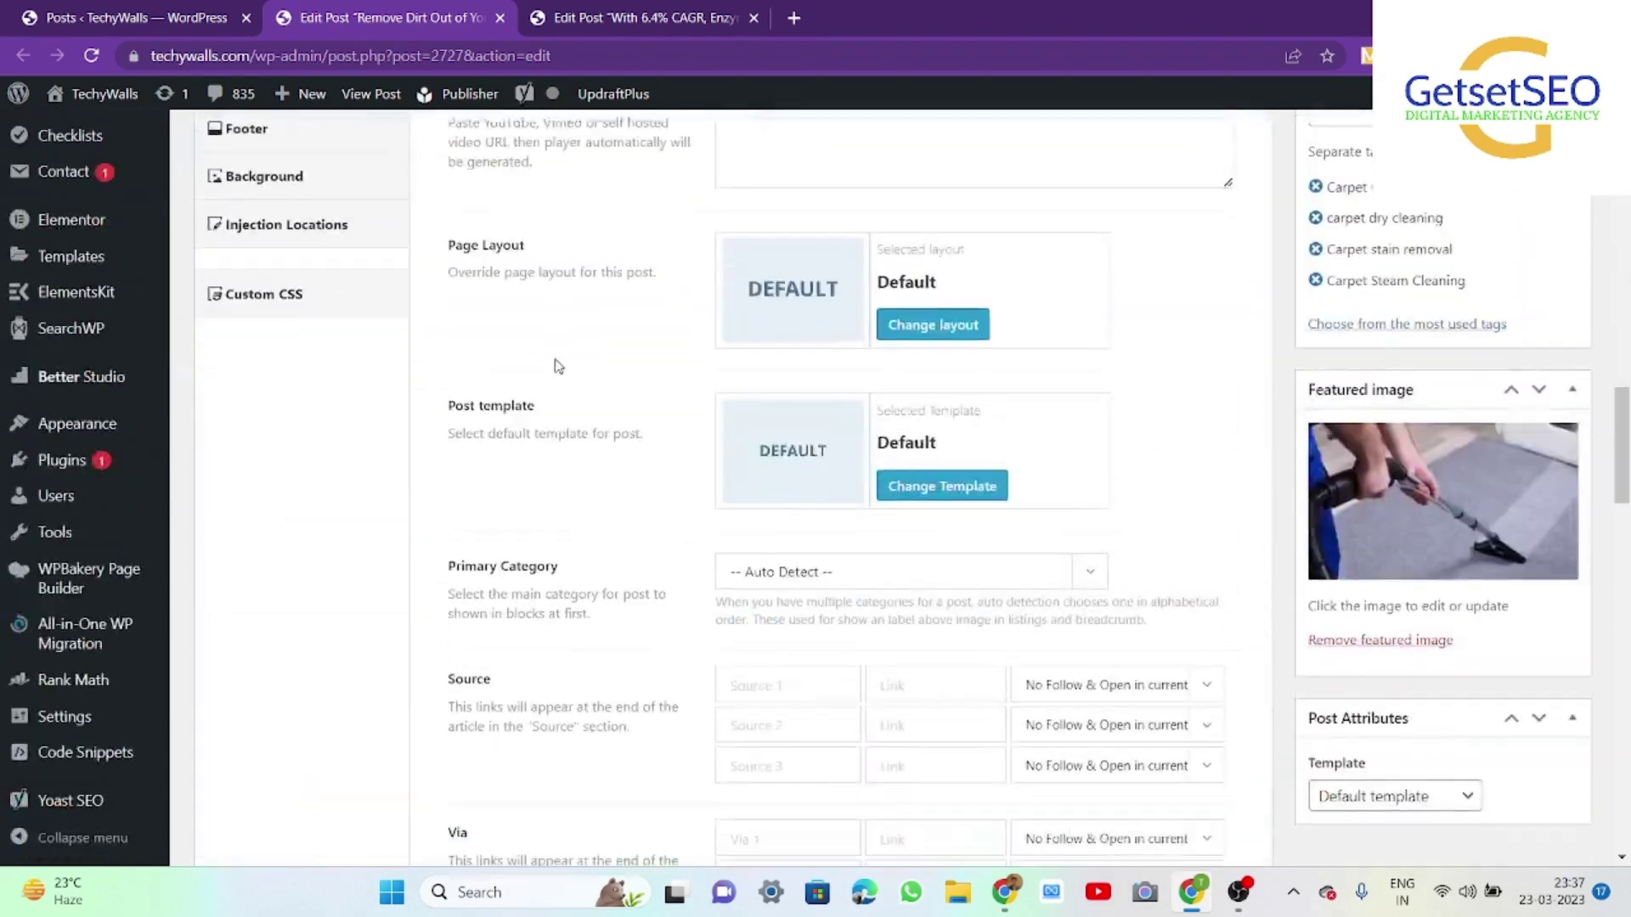
scroll(558, 366, up, 10)
scroll(558, 366, up, 2)
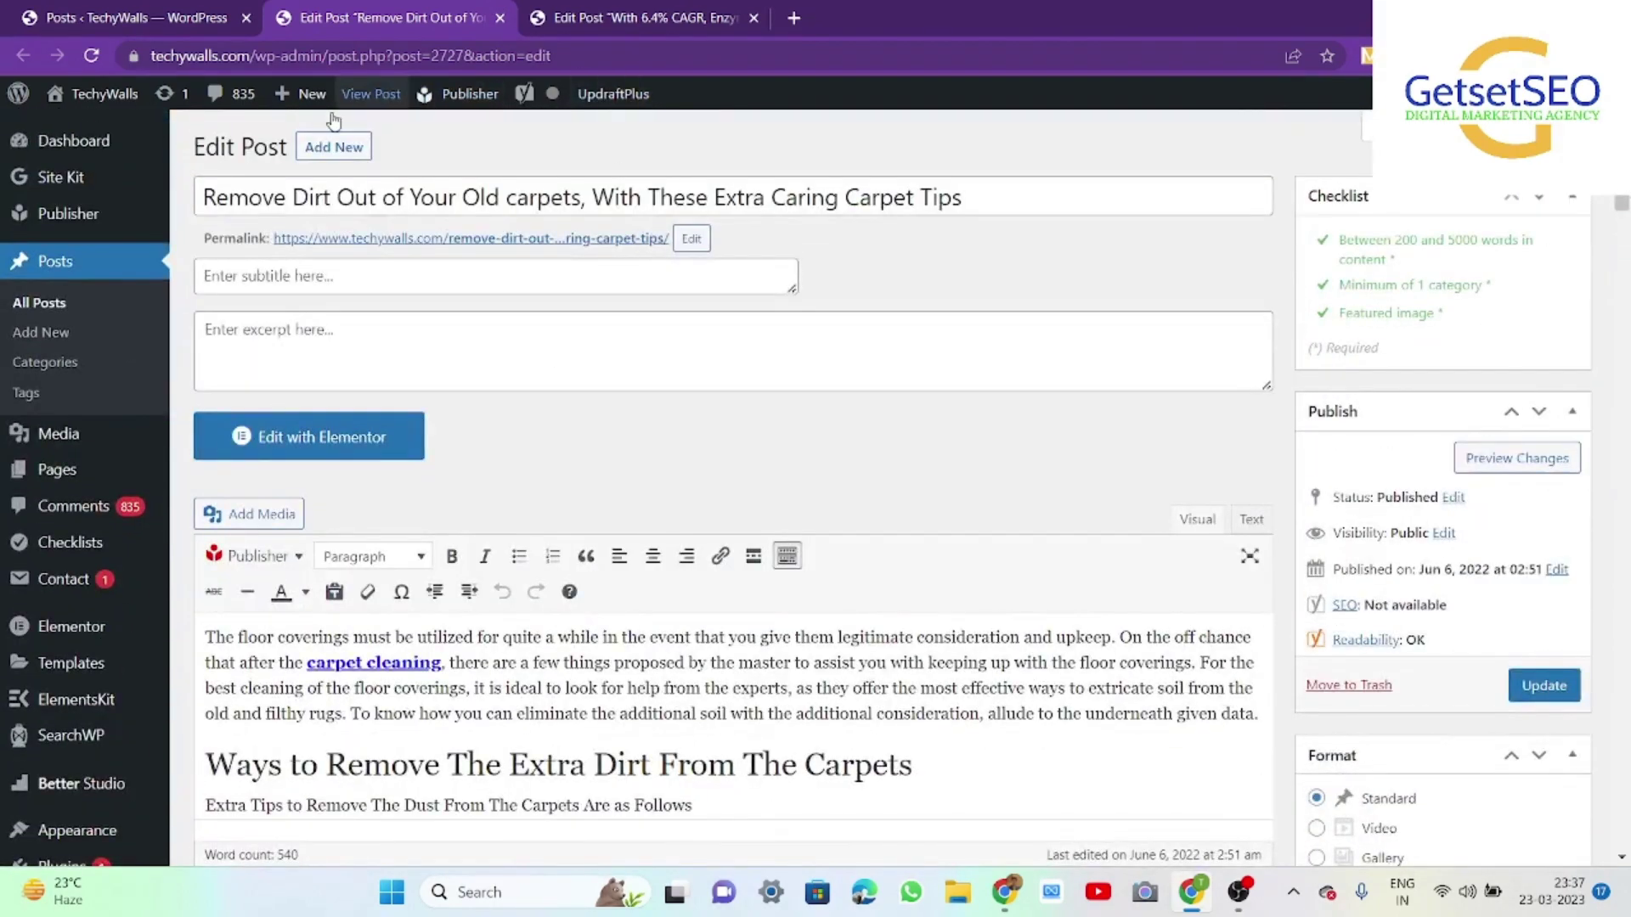
click(640, 10)
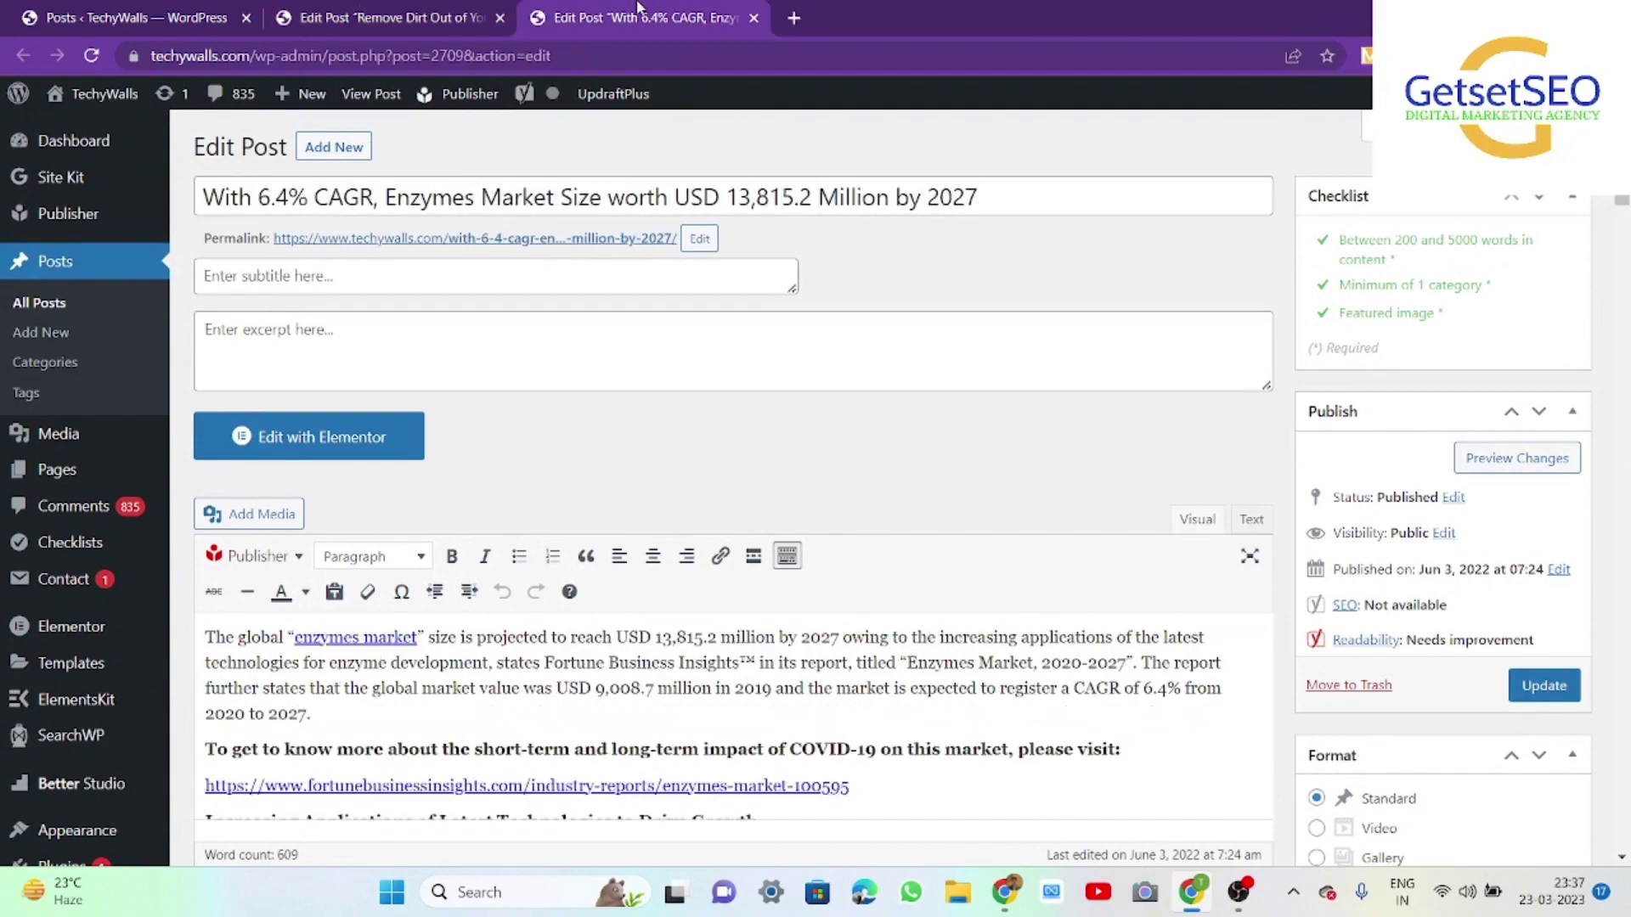
Expand the Yoast SEO analysis of the carpet post and review its listed problems
click(386, 17)
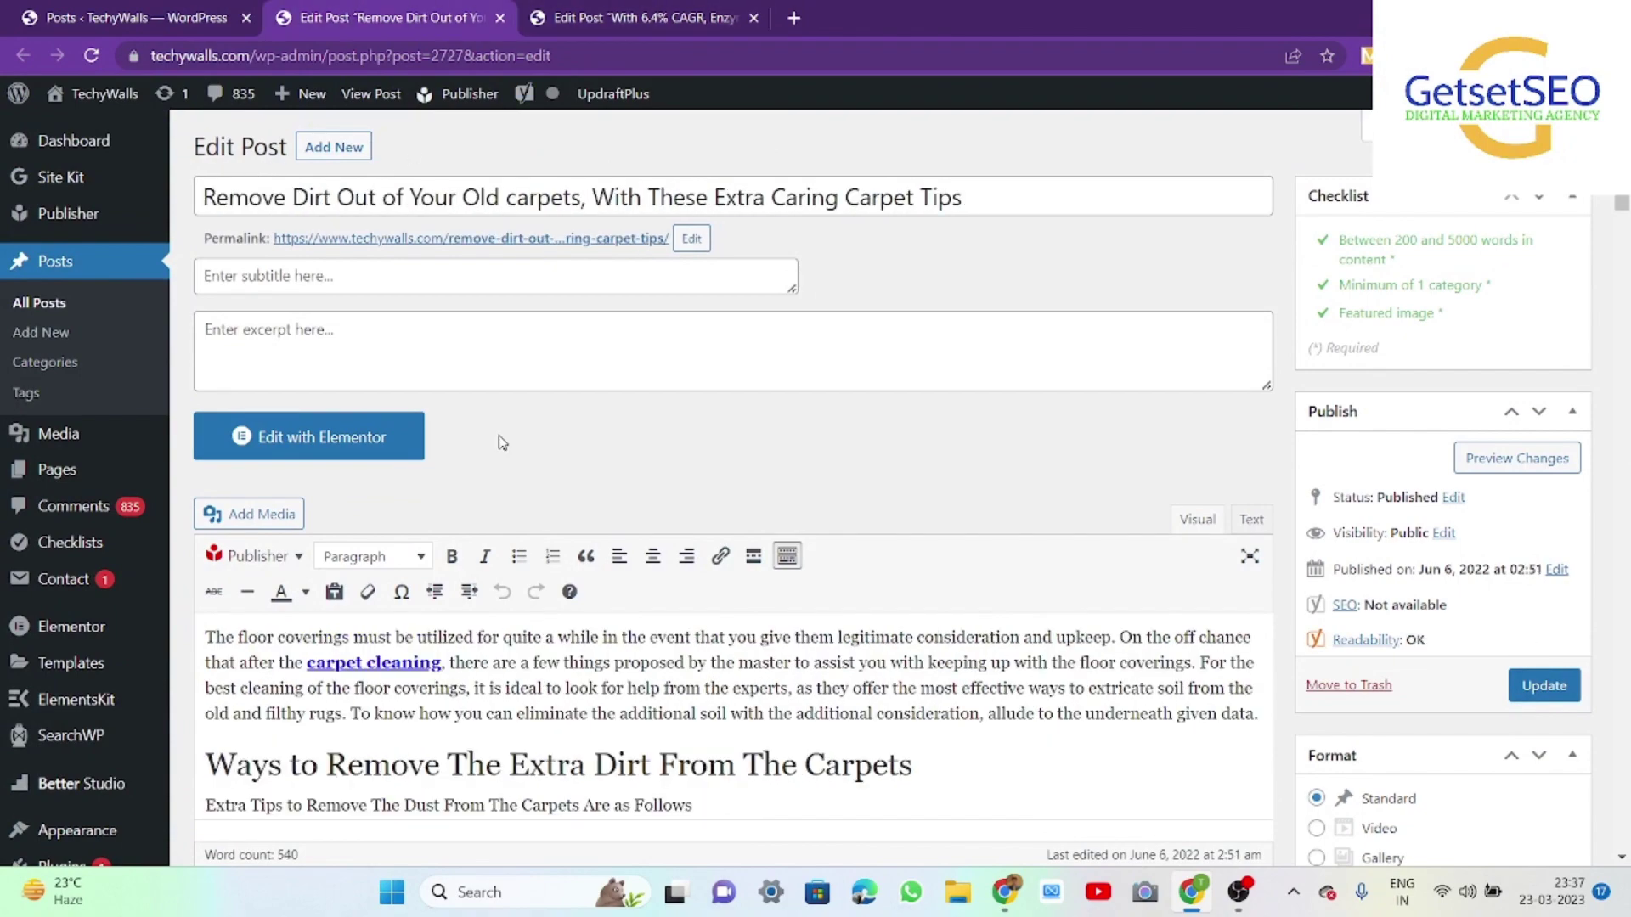
scroll(501, 439, down, 15)
scroll(501, 439, down, 5)
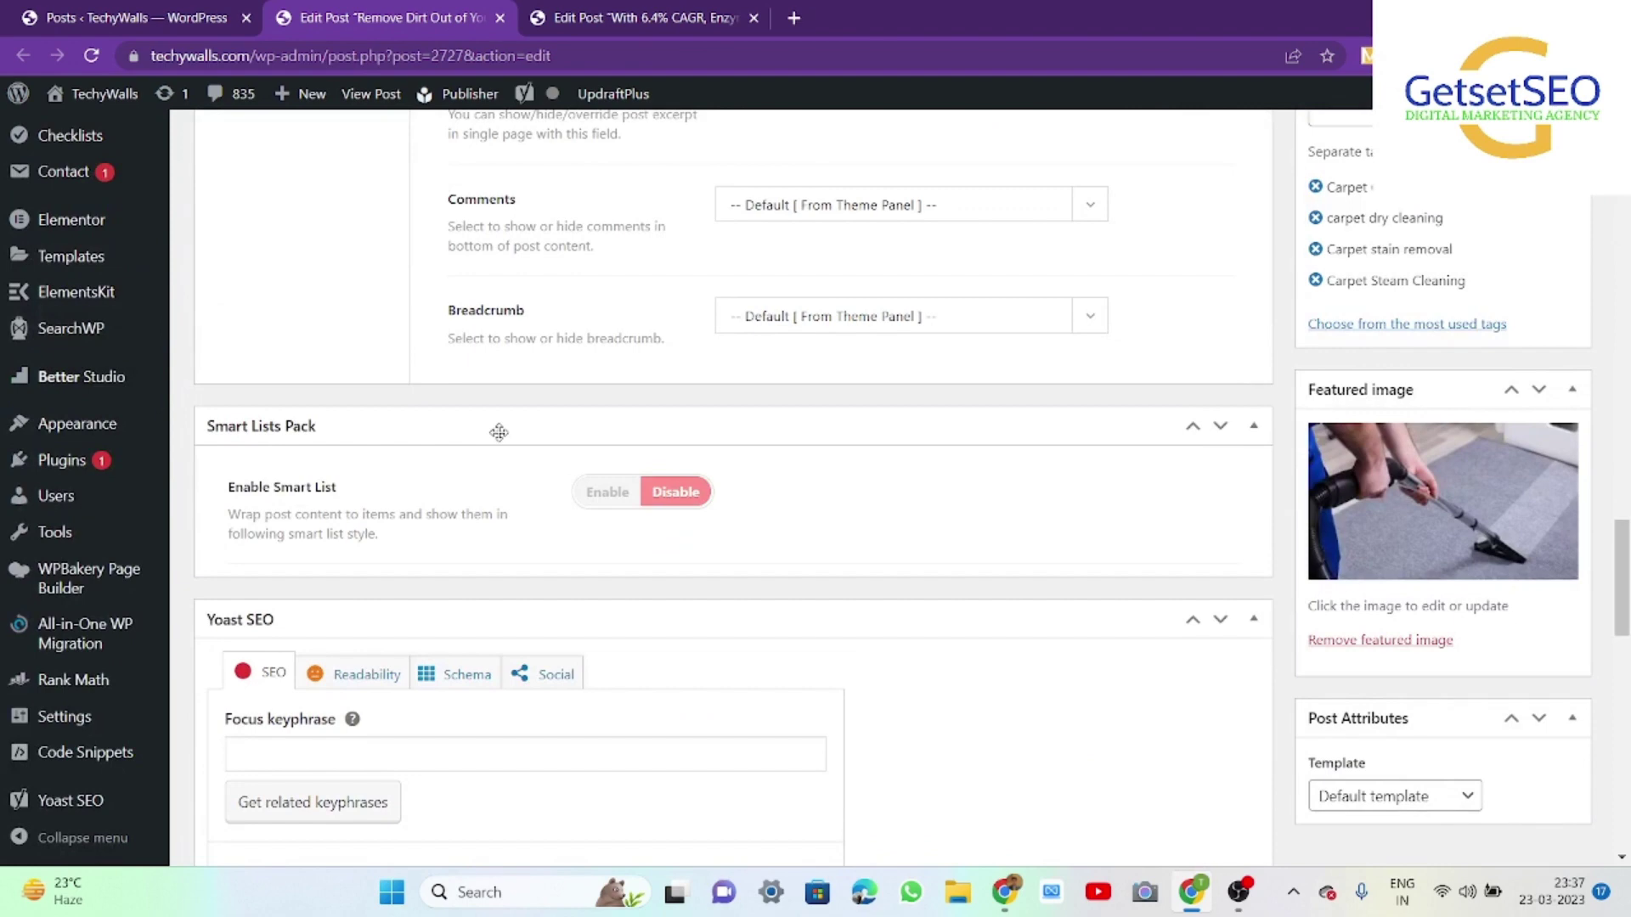
scroll(499, 432, down, 3)
scroll(501, 439, down, 7)
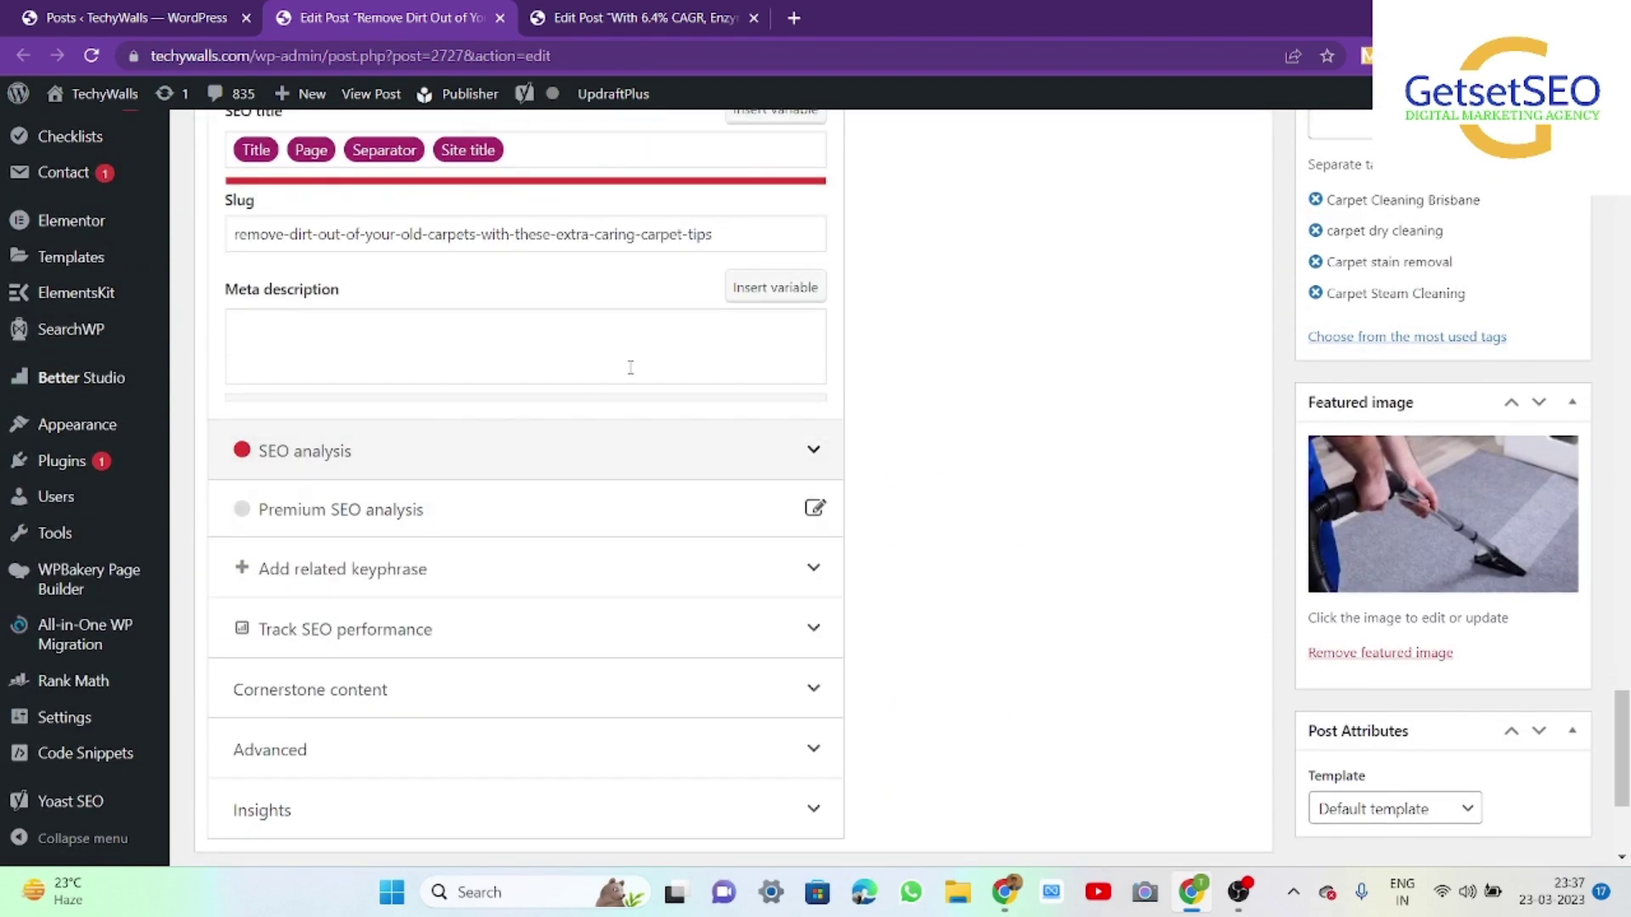
click(807, 451)
scroll(895, 448, down, 3)
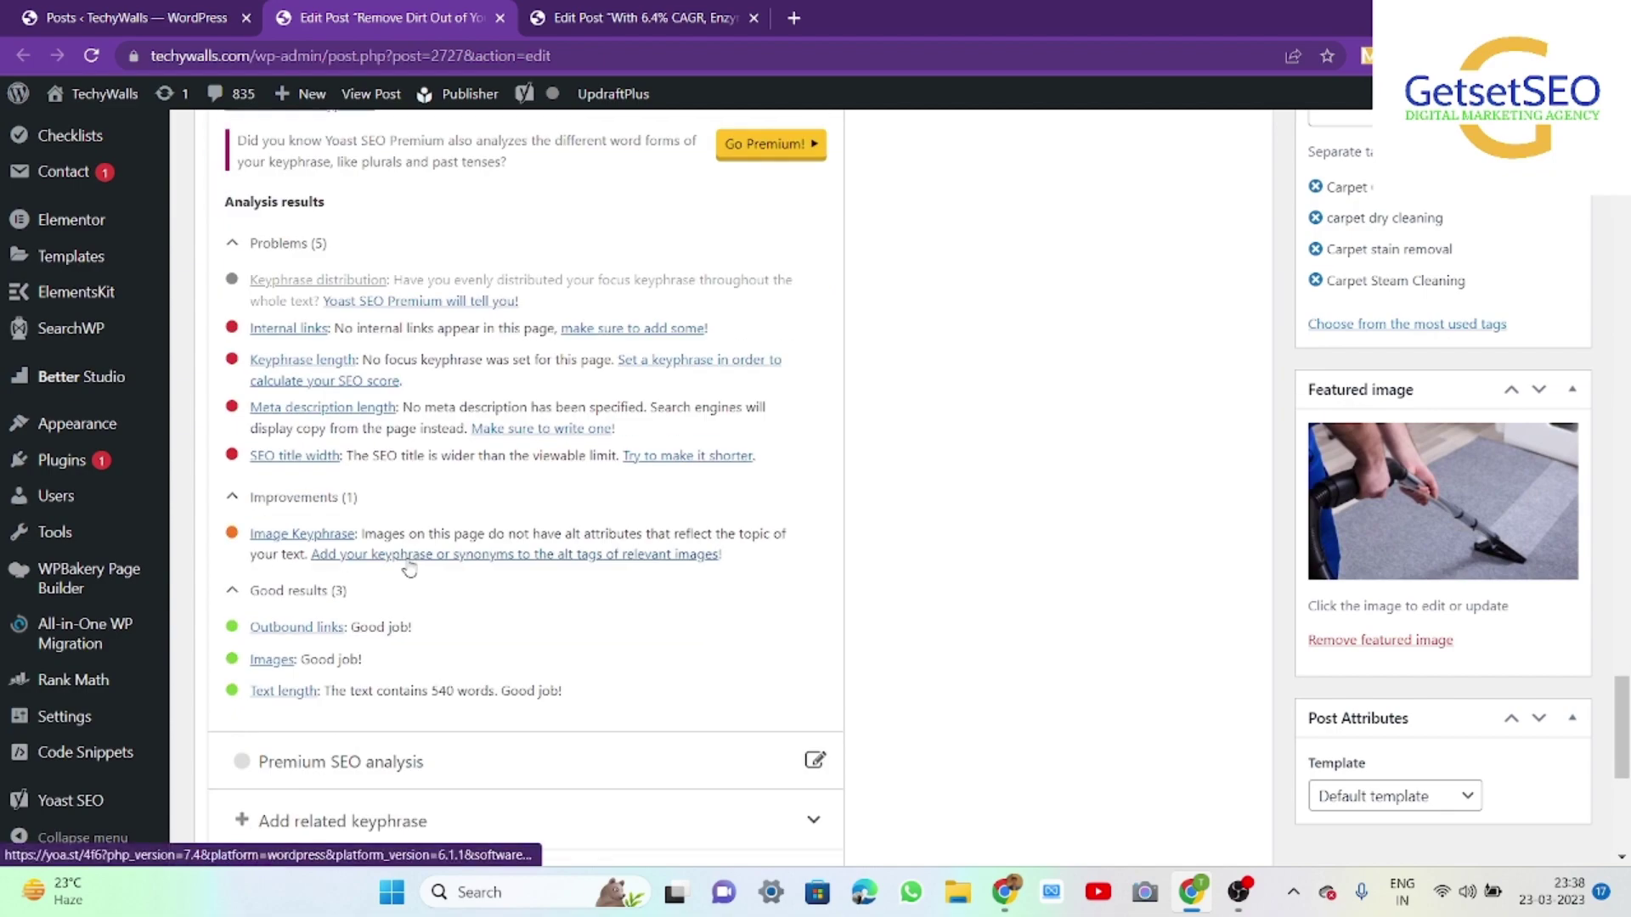
Expand the Yoast SEO analysis of the enzymes market post and review its listed problems
click(648, 12)
scroll(650, 331, down, 20)
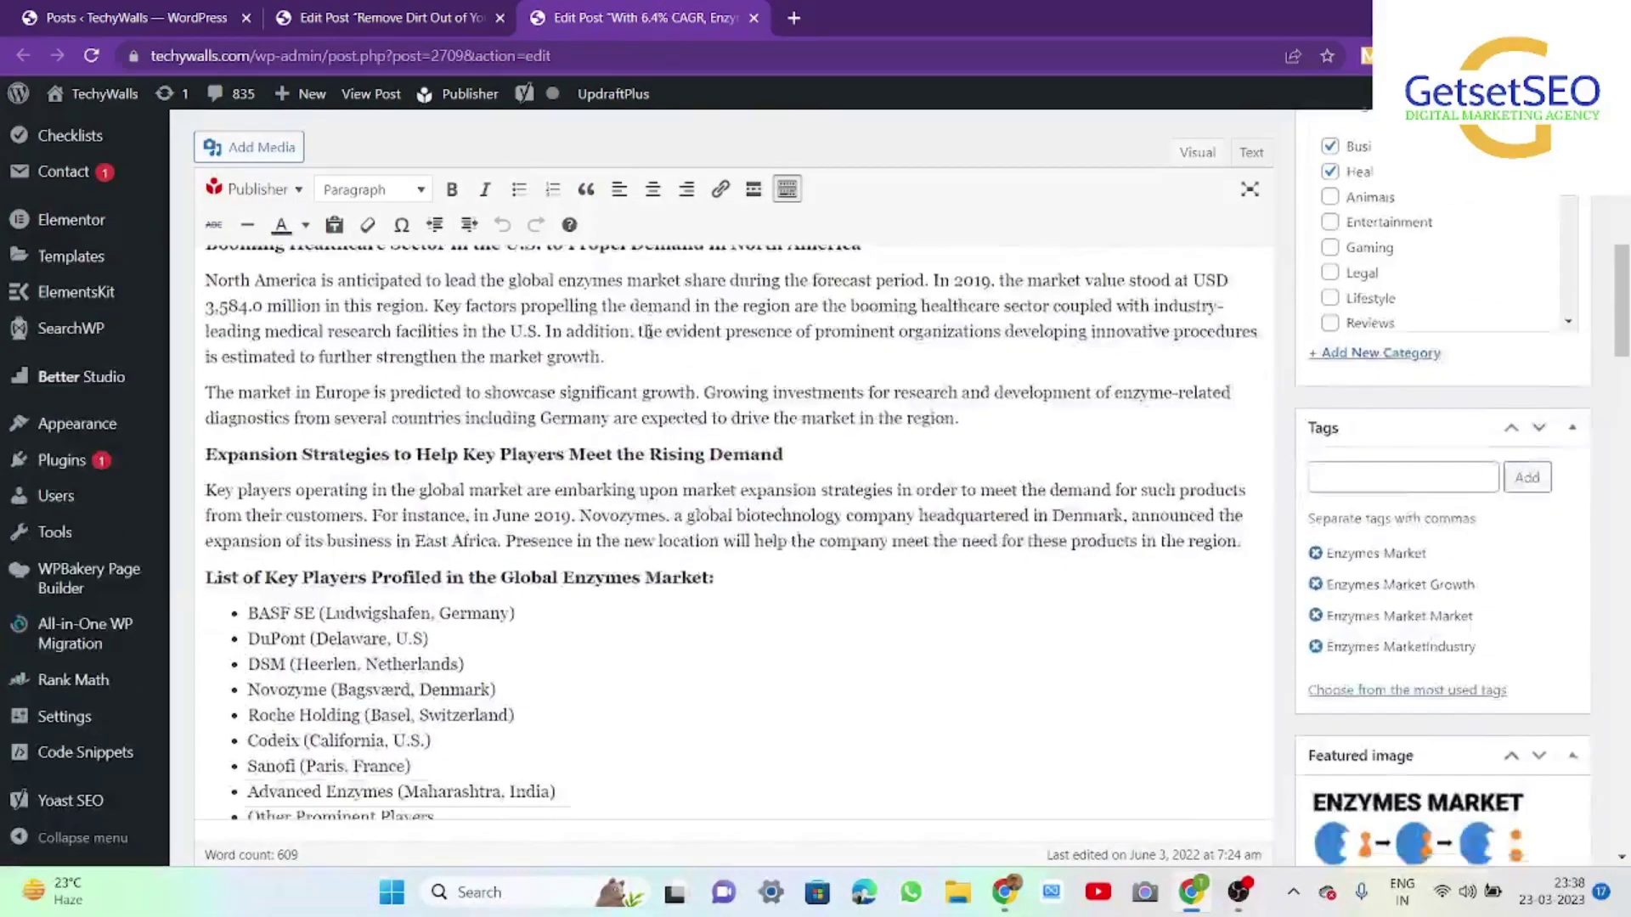
scroll(650, 338, down, 8)
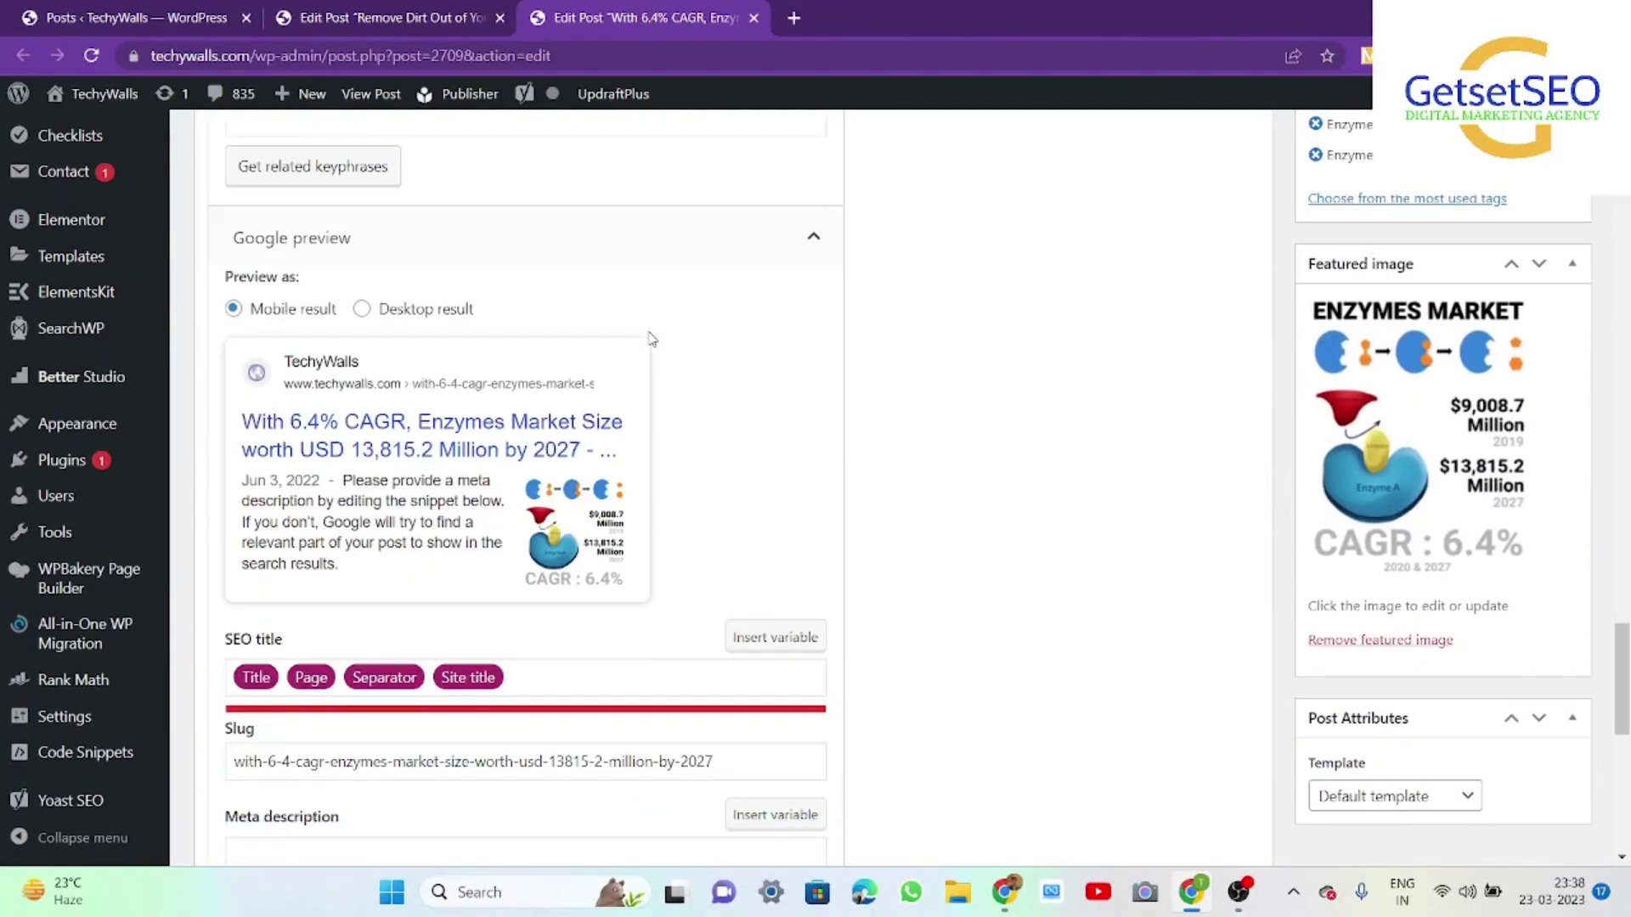
click(810, 579)
scroll(910, 451, down, 6)
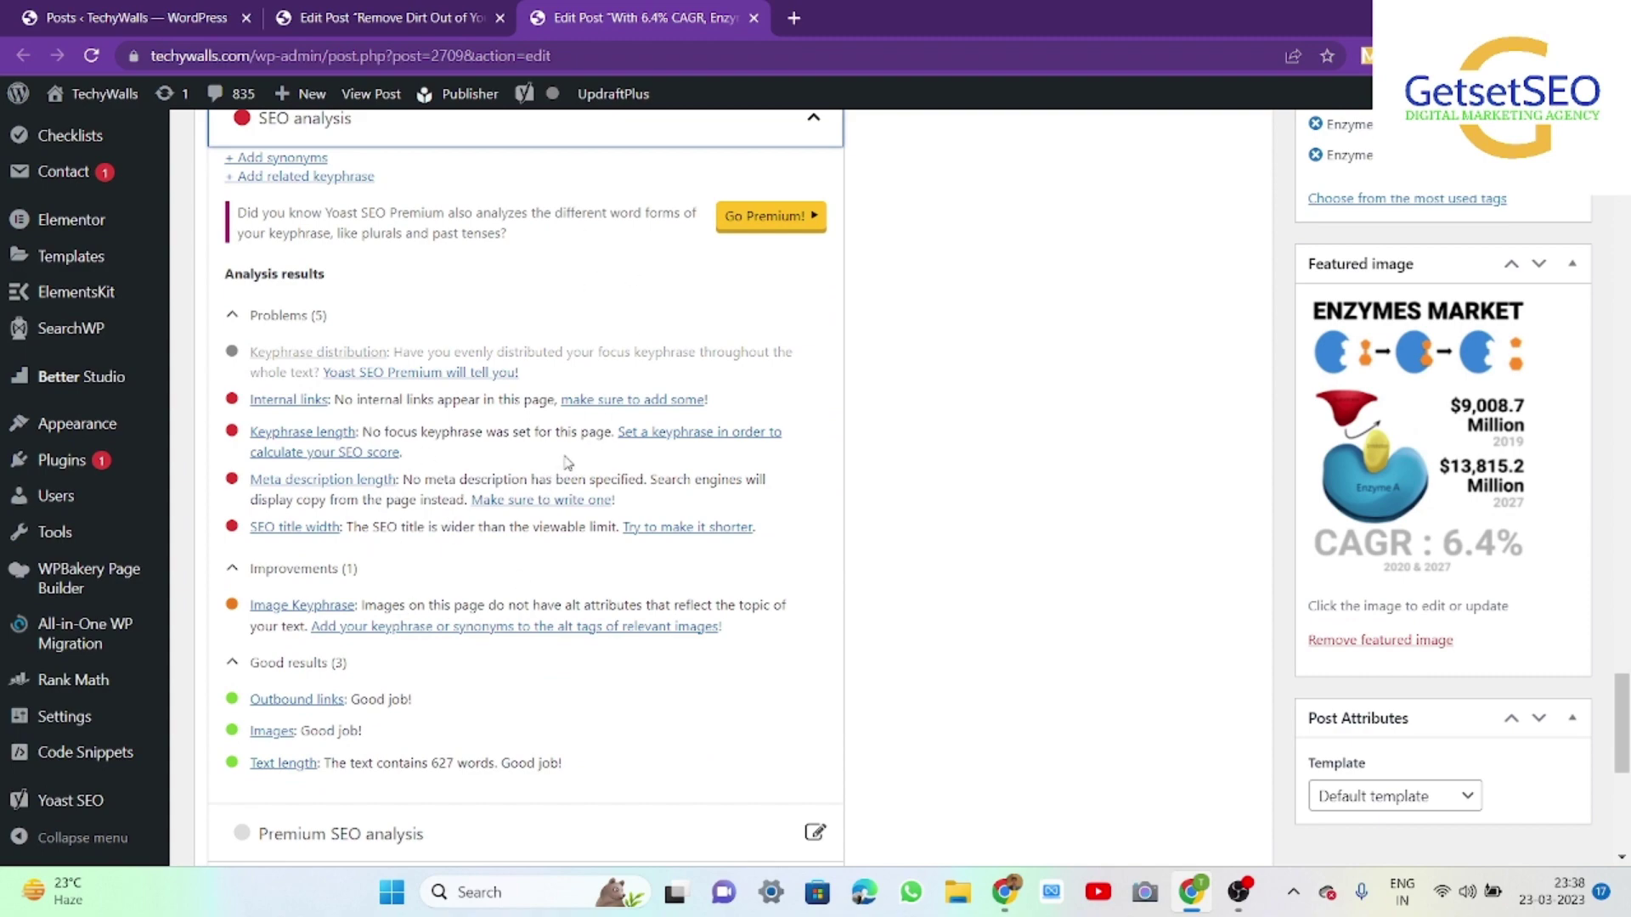
scroll(543, 340, up, 8)
Shorten the carpet post's title to "Remove Dirt Out of Your Old carpets | Extra Caring Carpet Tips"
click(369, 17)
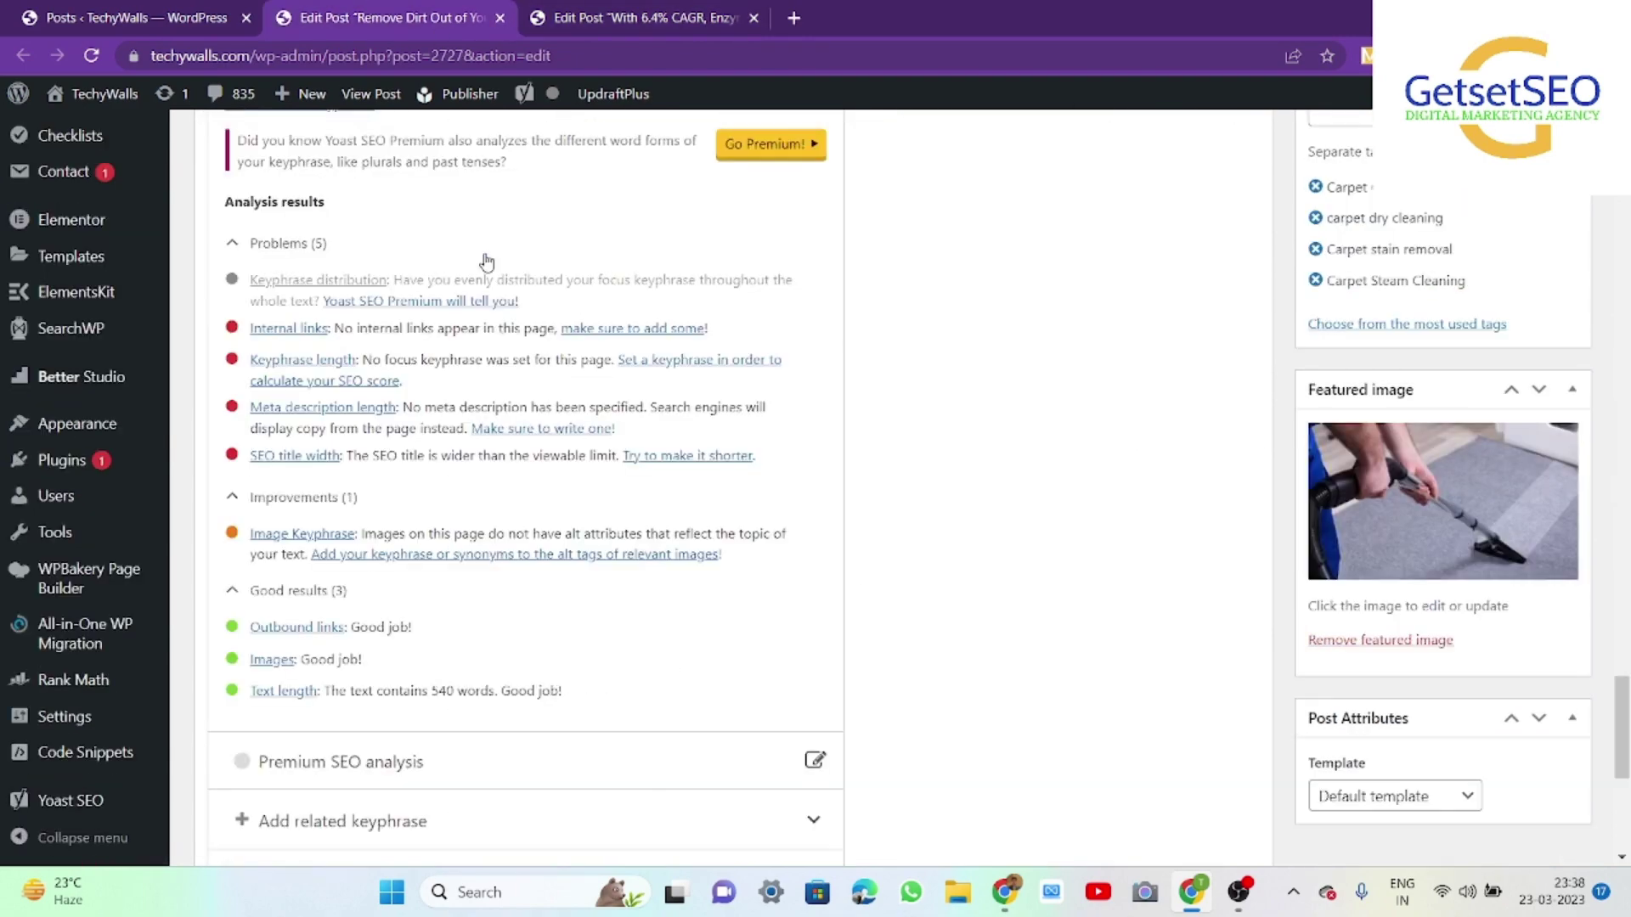
scroll(485, 259, up, 10)
scroll(486, 255, up, 5)
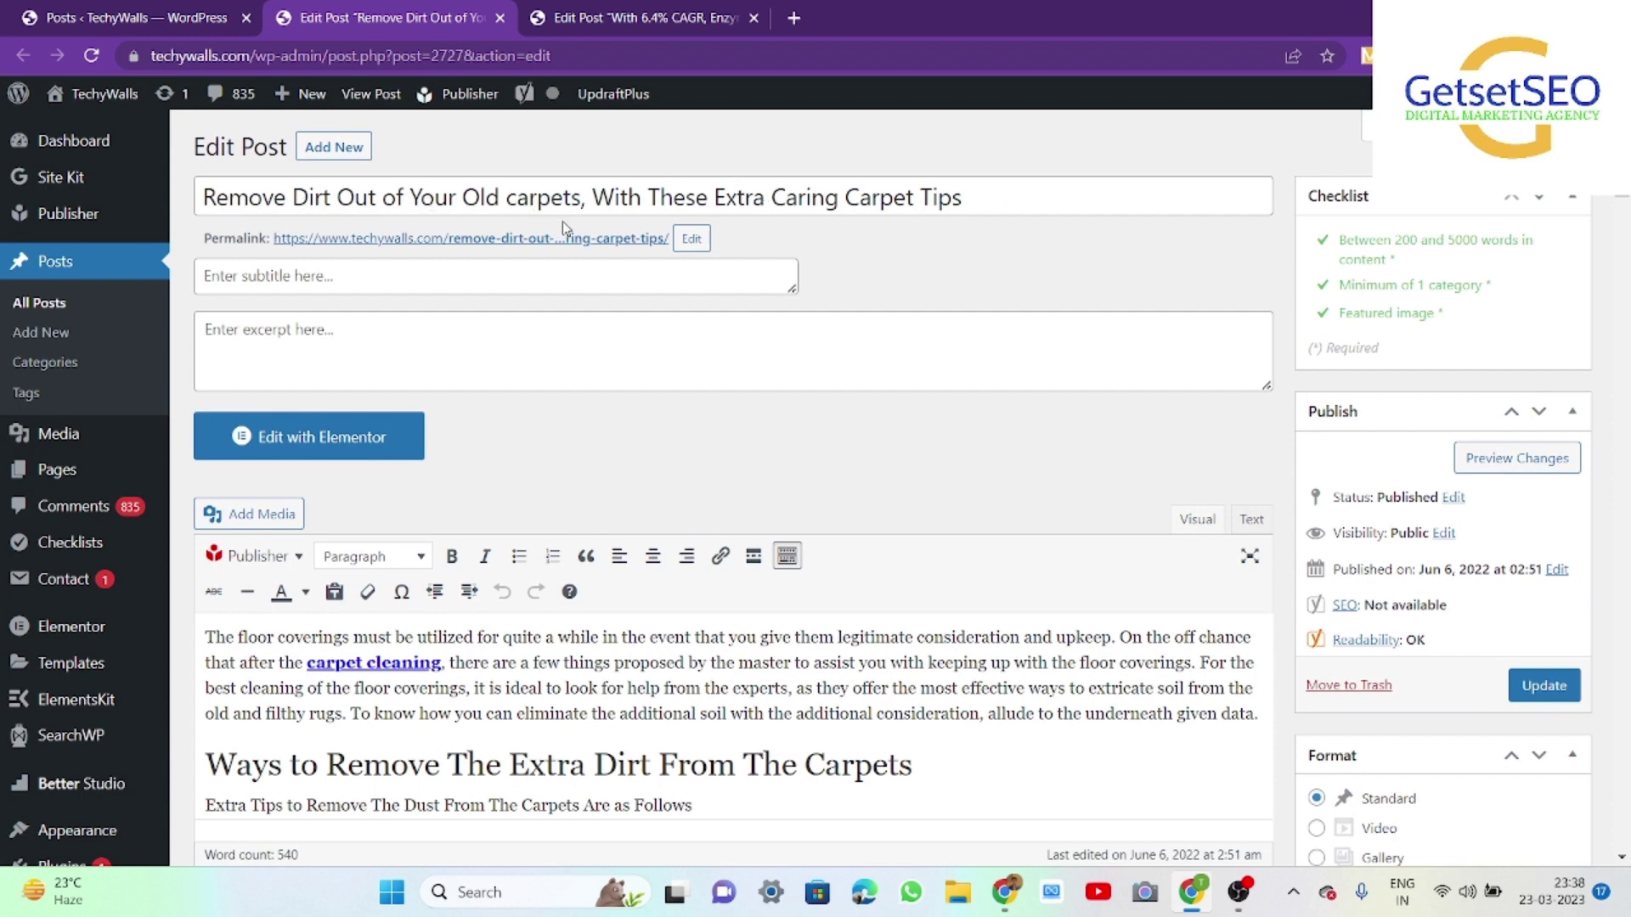
drag(591, 196, 1069, 185)
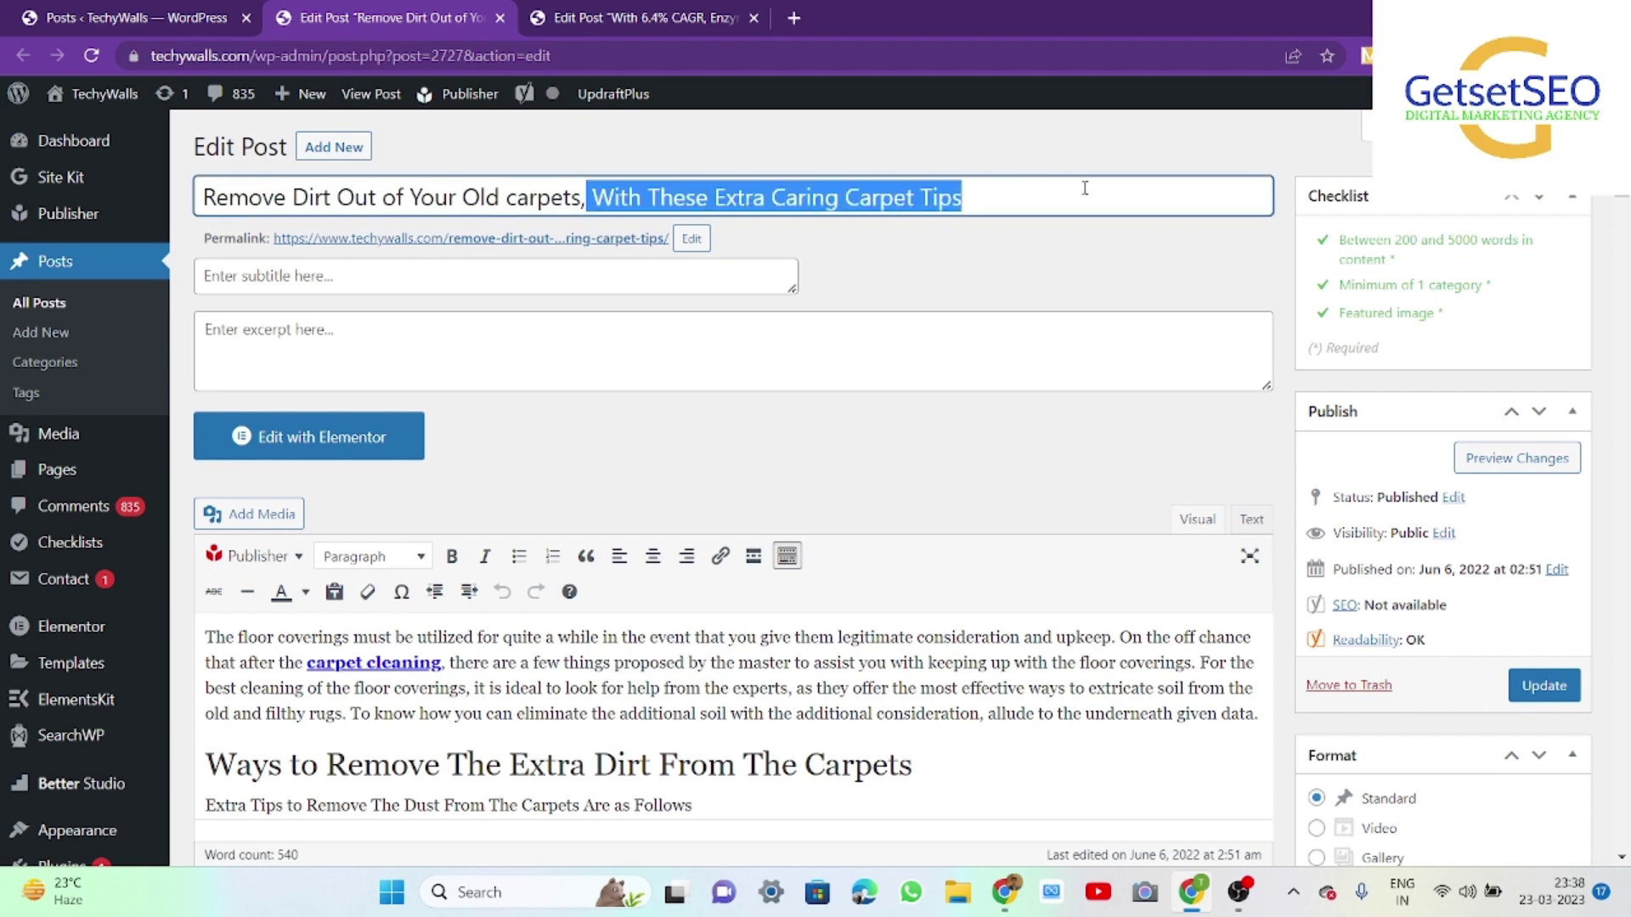
click(1038, 279)
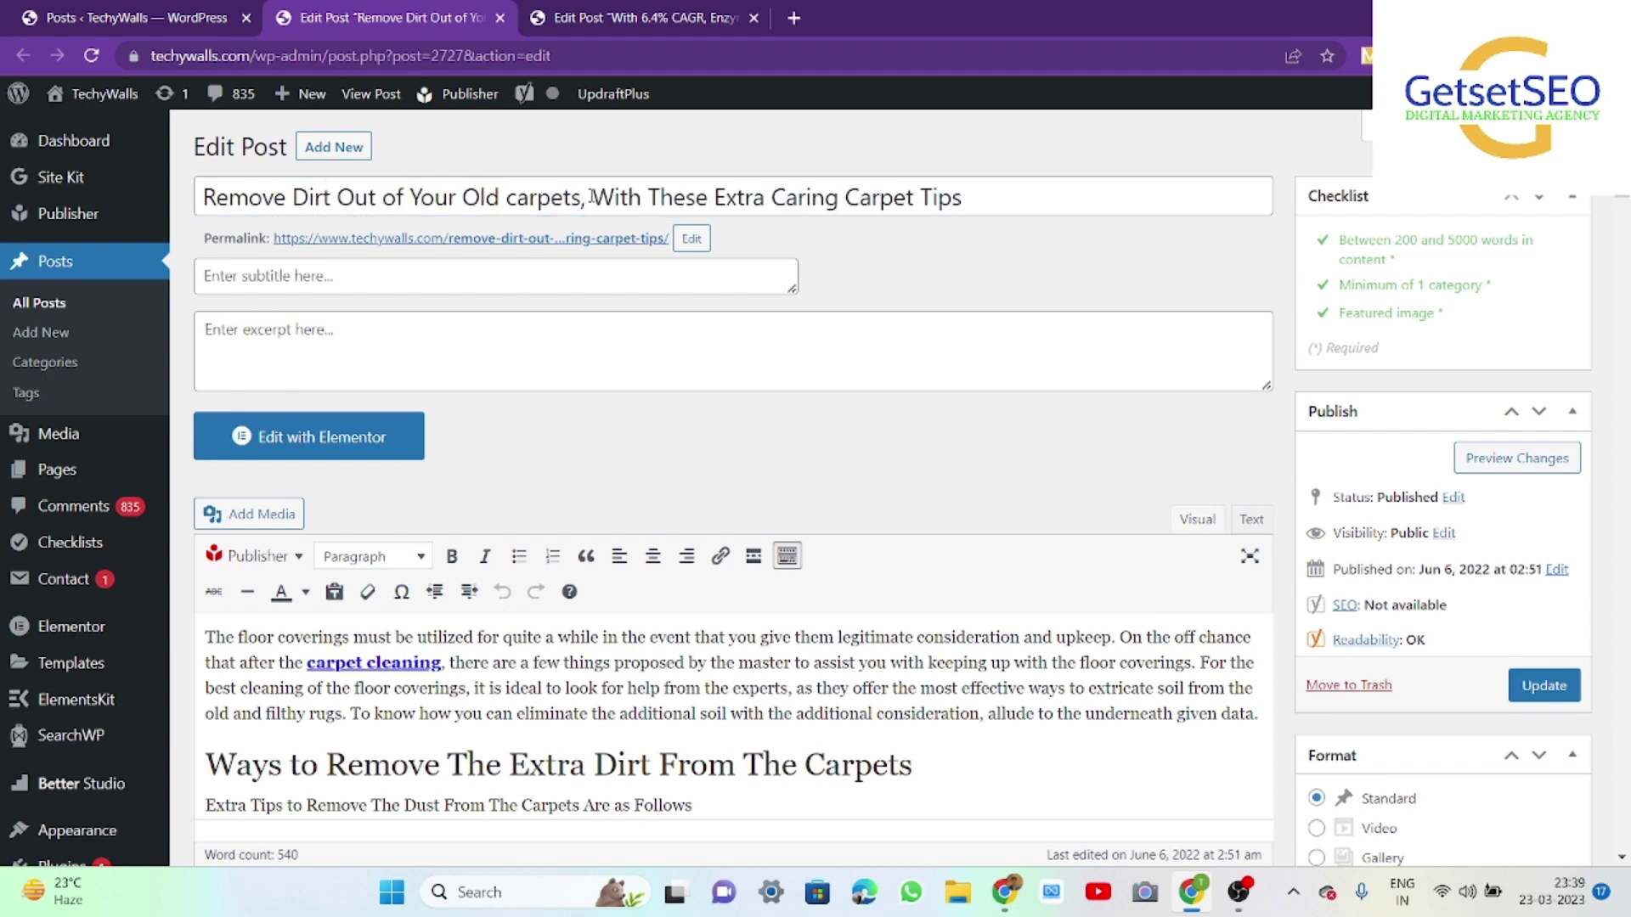
drag(592, 197, 716, 197)
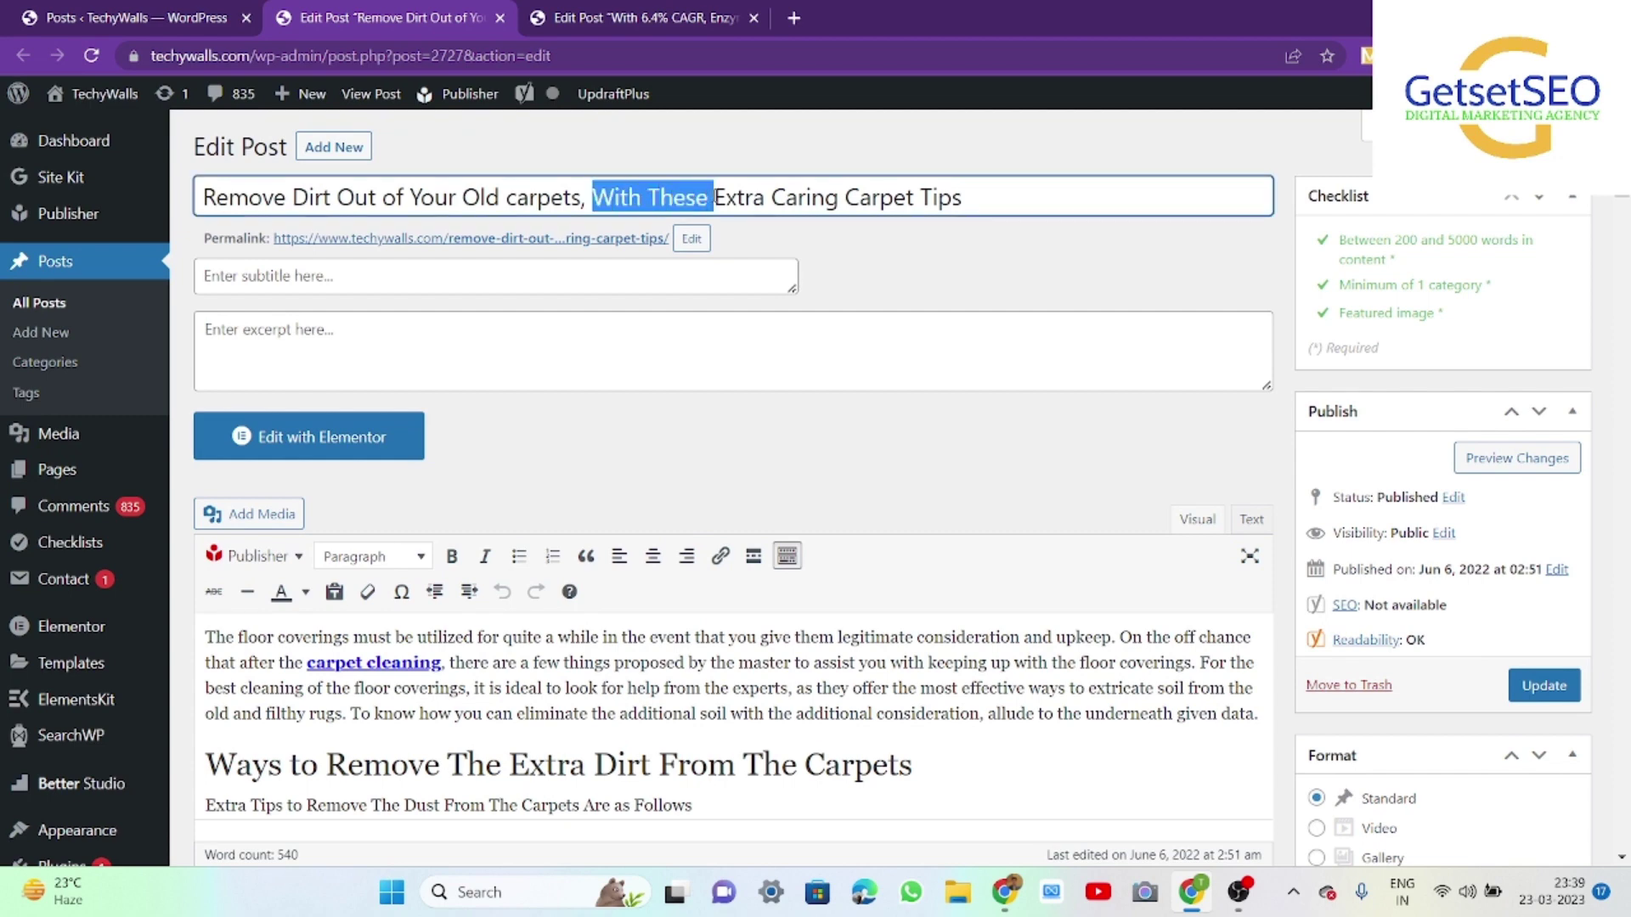
key(BackSpace)
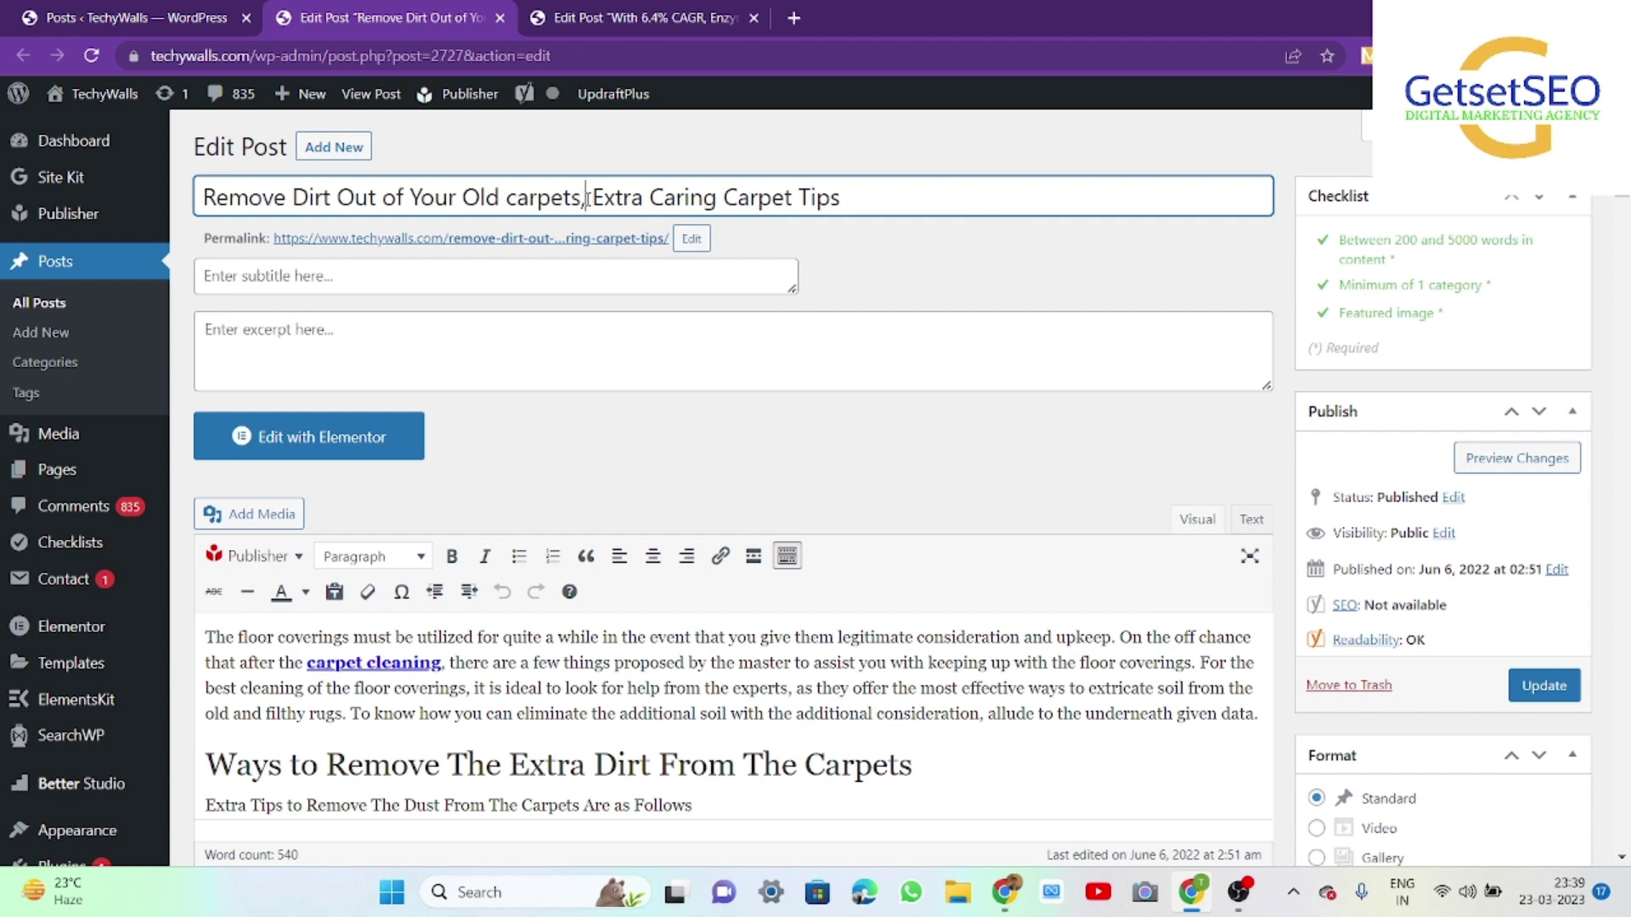
key(BackSpace)
text(|)
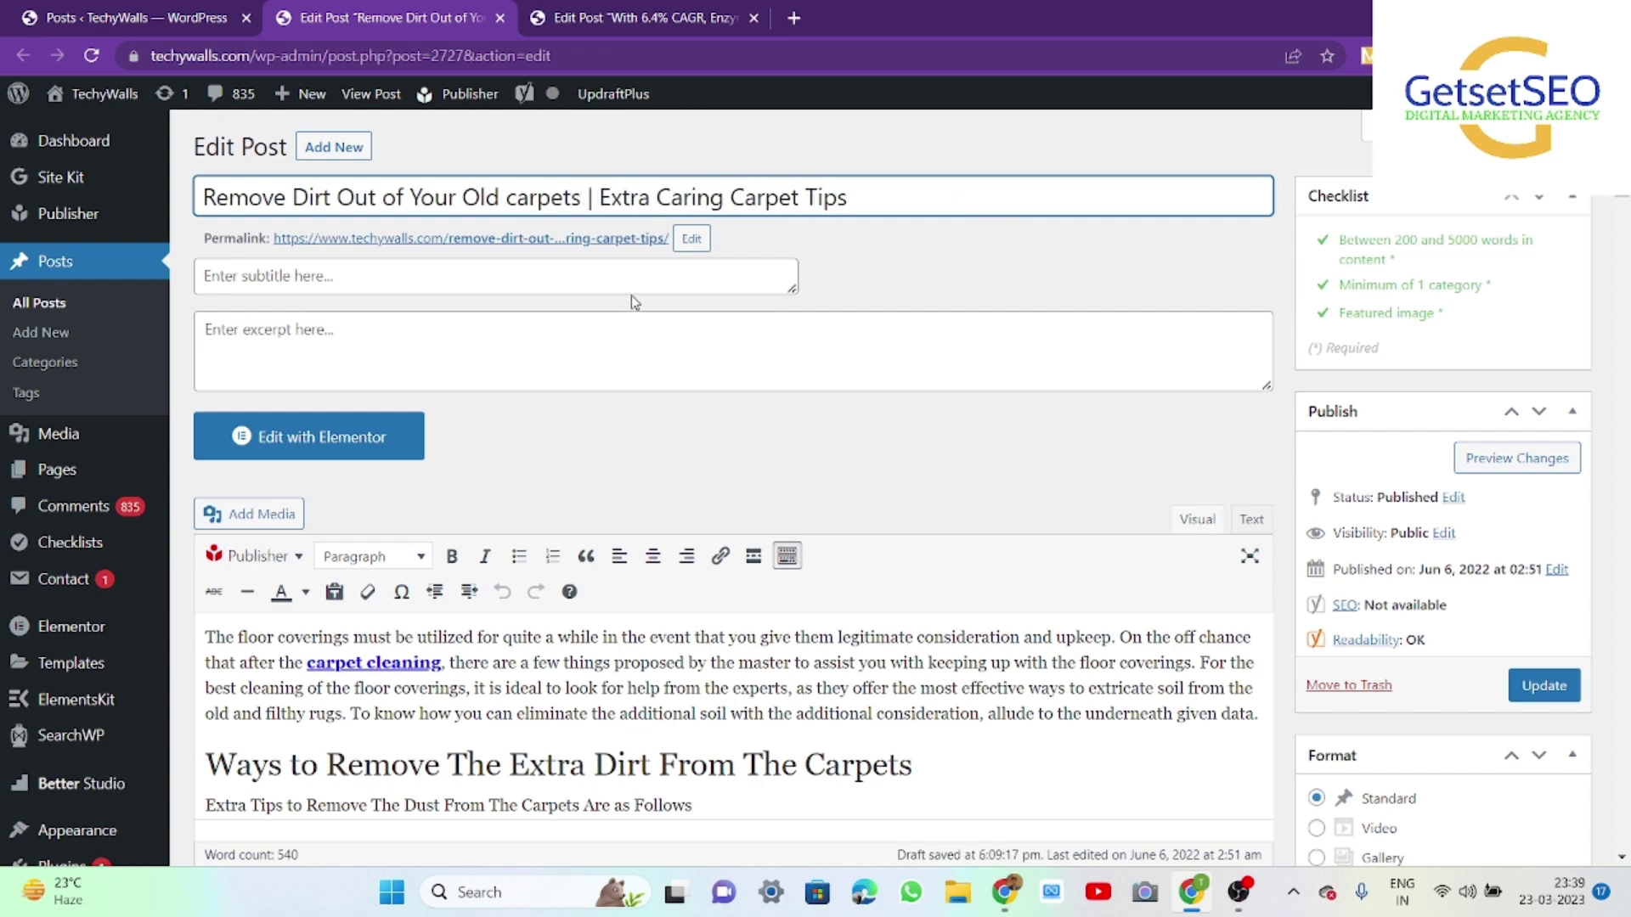
Check the shortened title in the carpet post's Yoast SEO analysis and Google preview
scroll(631, 294, down, 20)
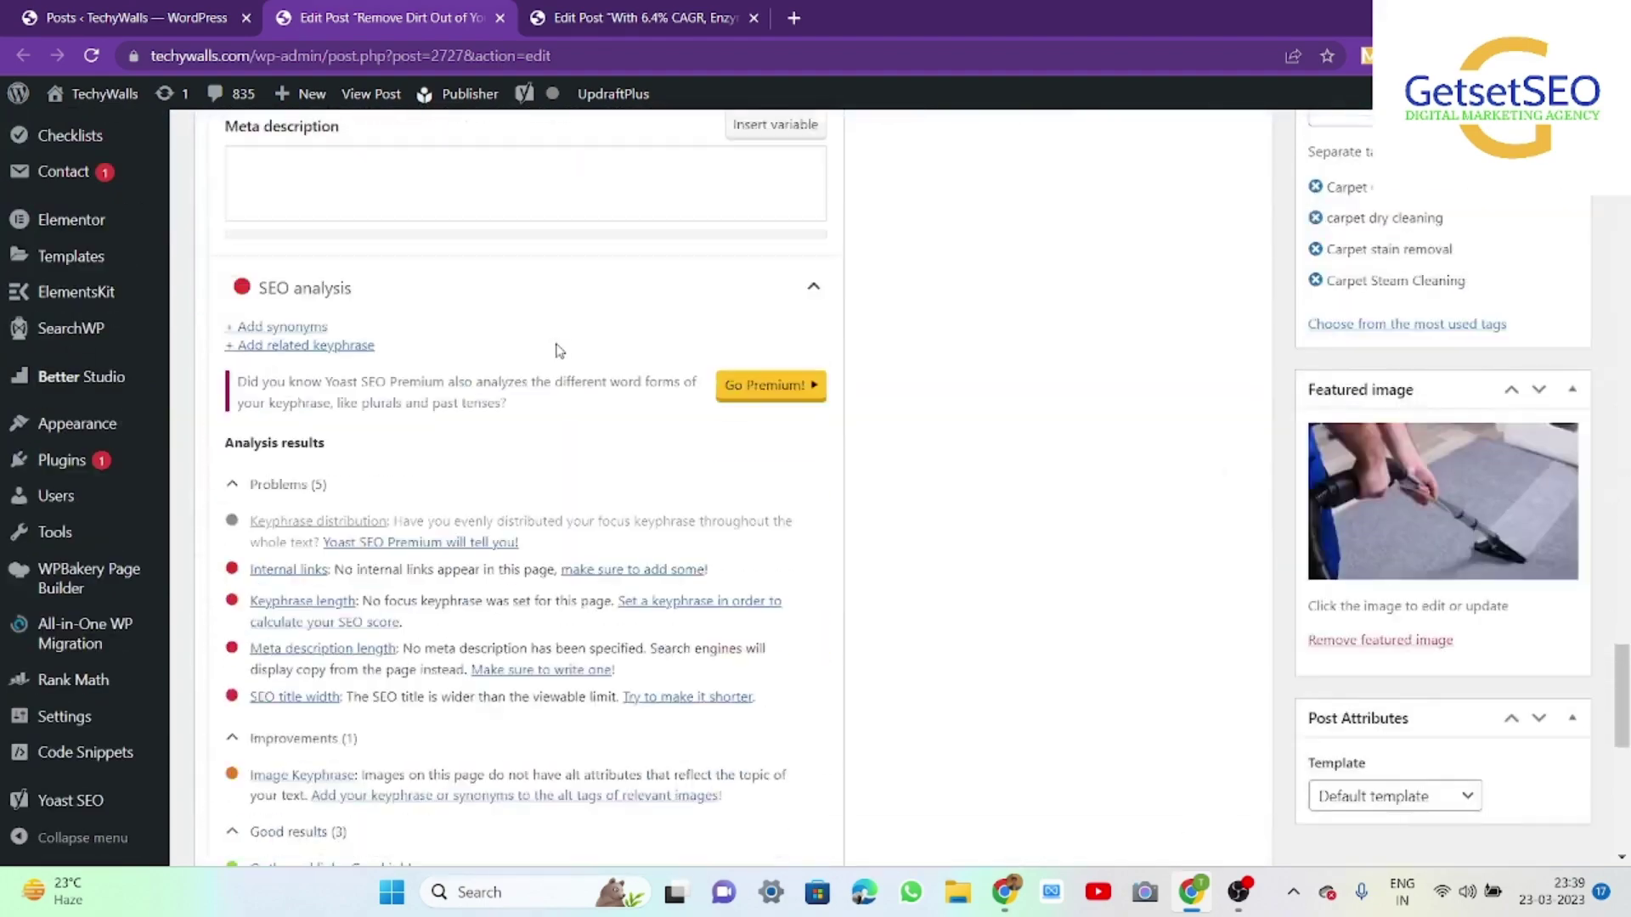
scroll(559, 351, up, 7)
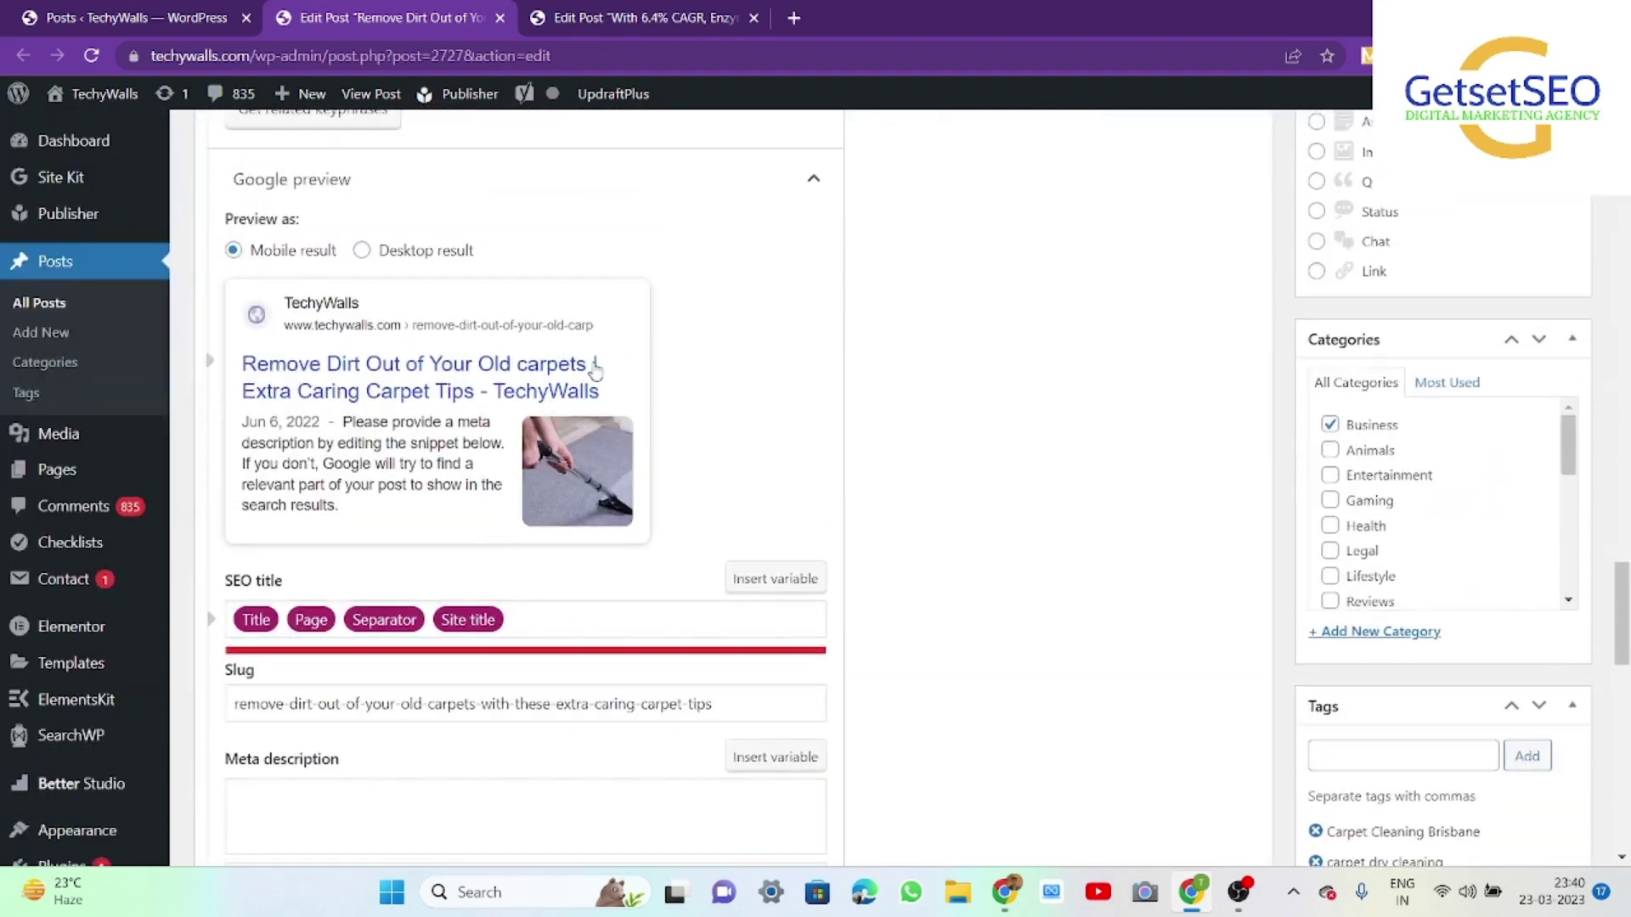
Remove the Site title, Separator and Page variables from the carpet post's SEO title, keeping only the Title variable
click(550, 617)
key(BackSpace)
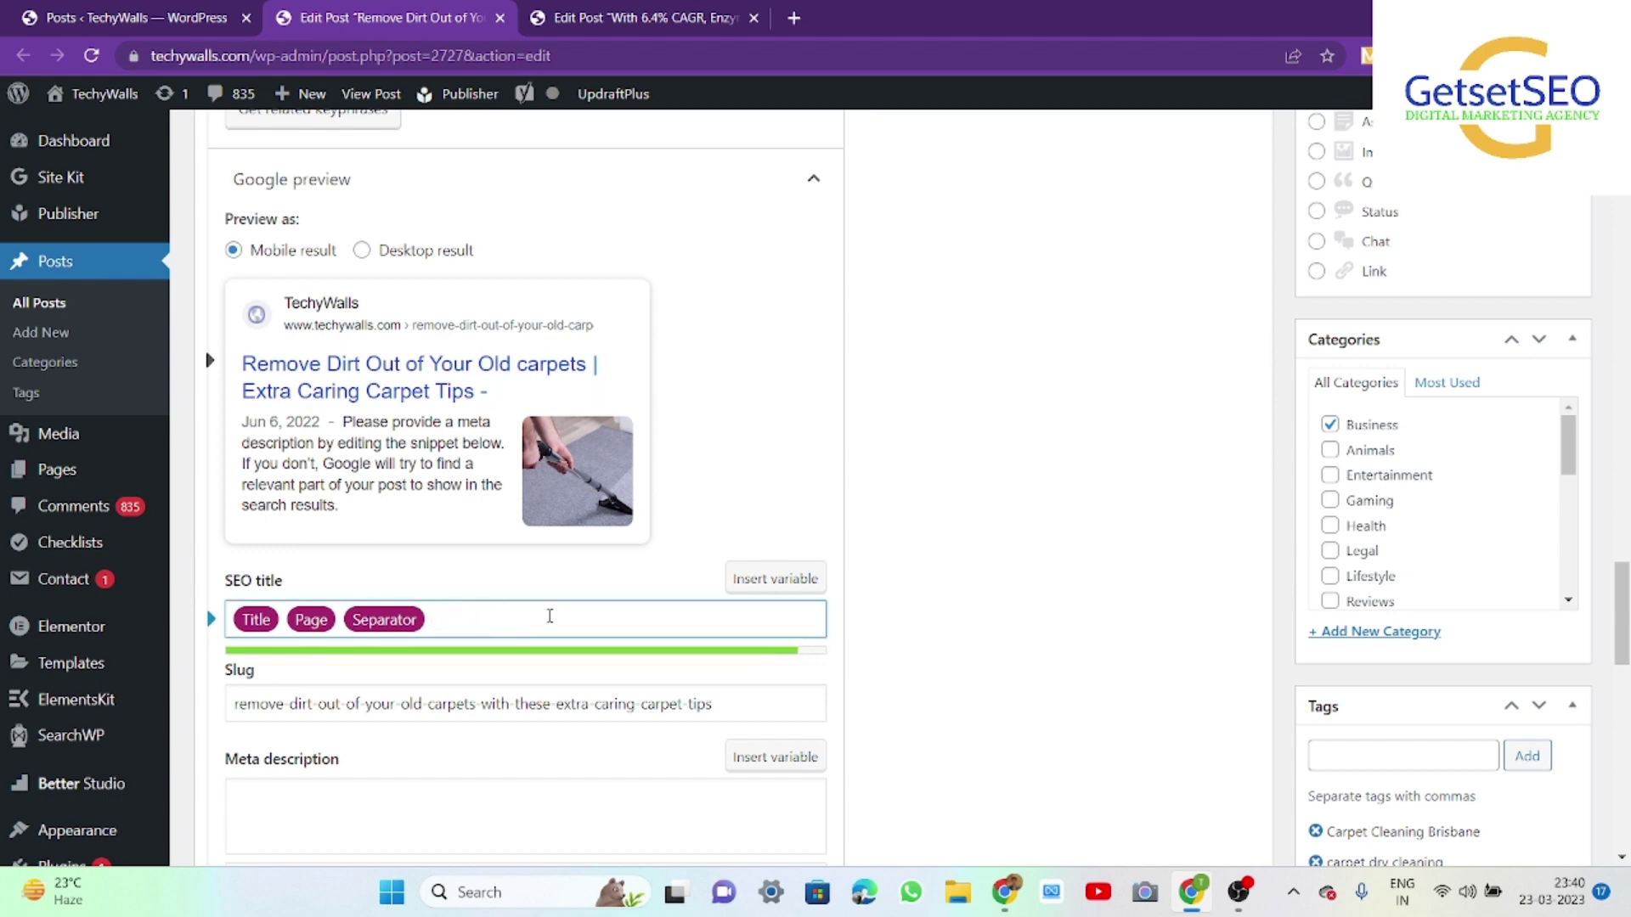
key(BackSpace)
key(BackSpace)
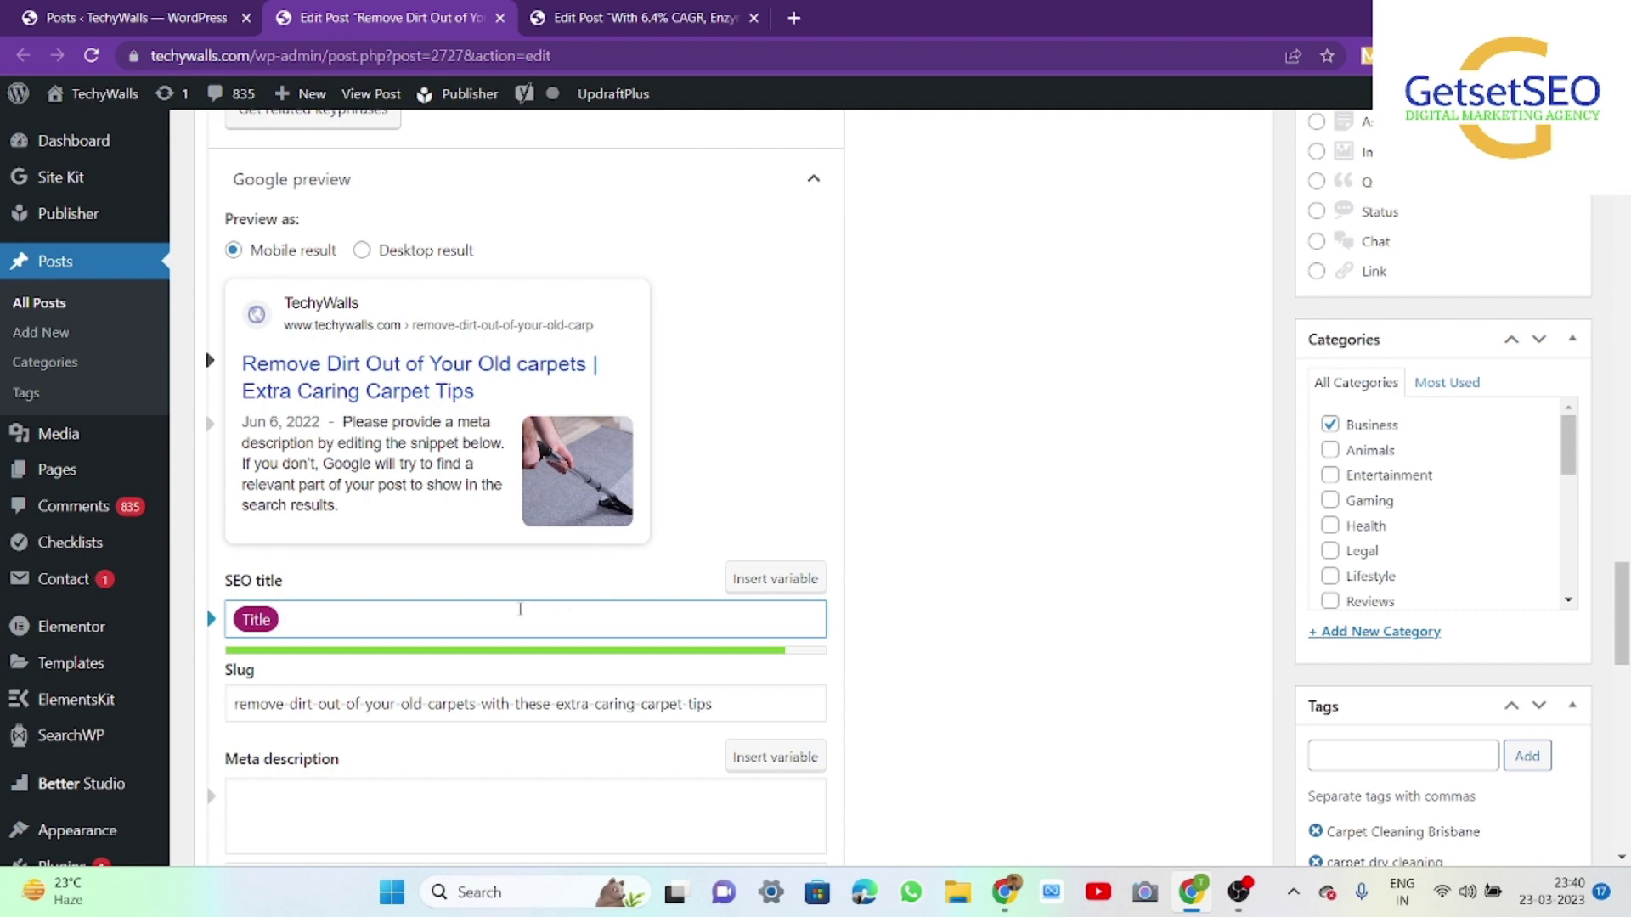
Copy "Remove Dirt" from the post title and set it as the Yoast focus keyphrase
scroll(586, 660, down, 3)
click(343, 566)
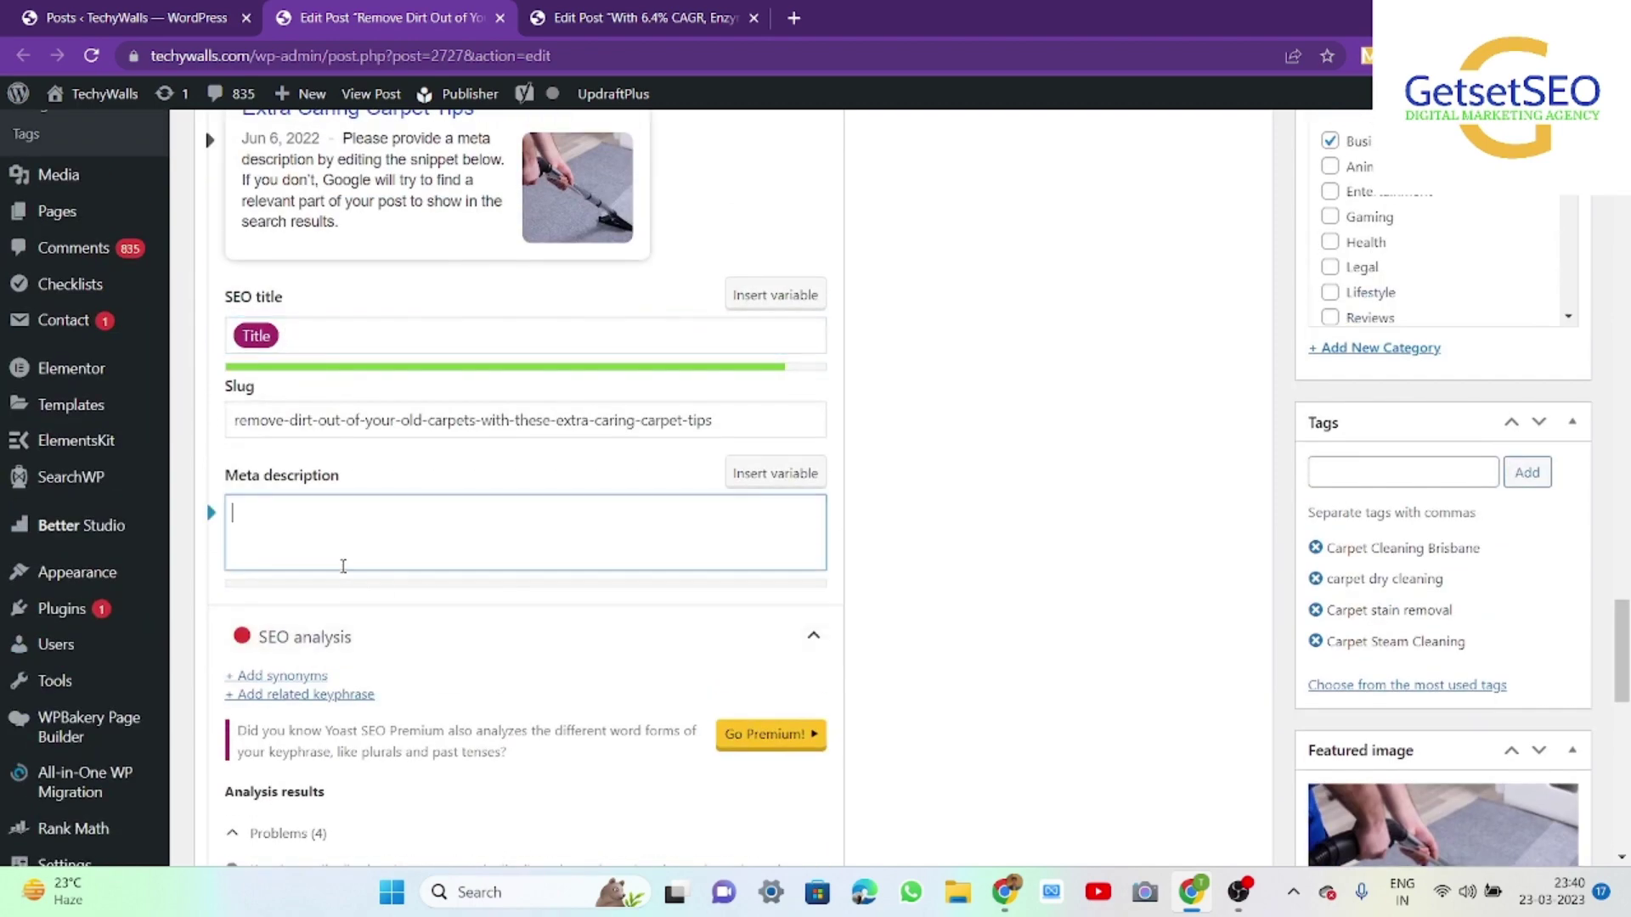
scroll(930, 373, up, 3)
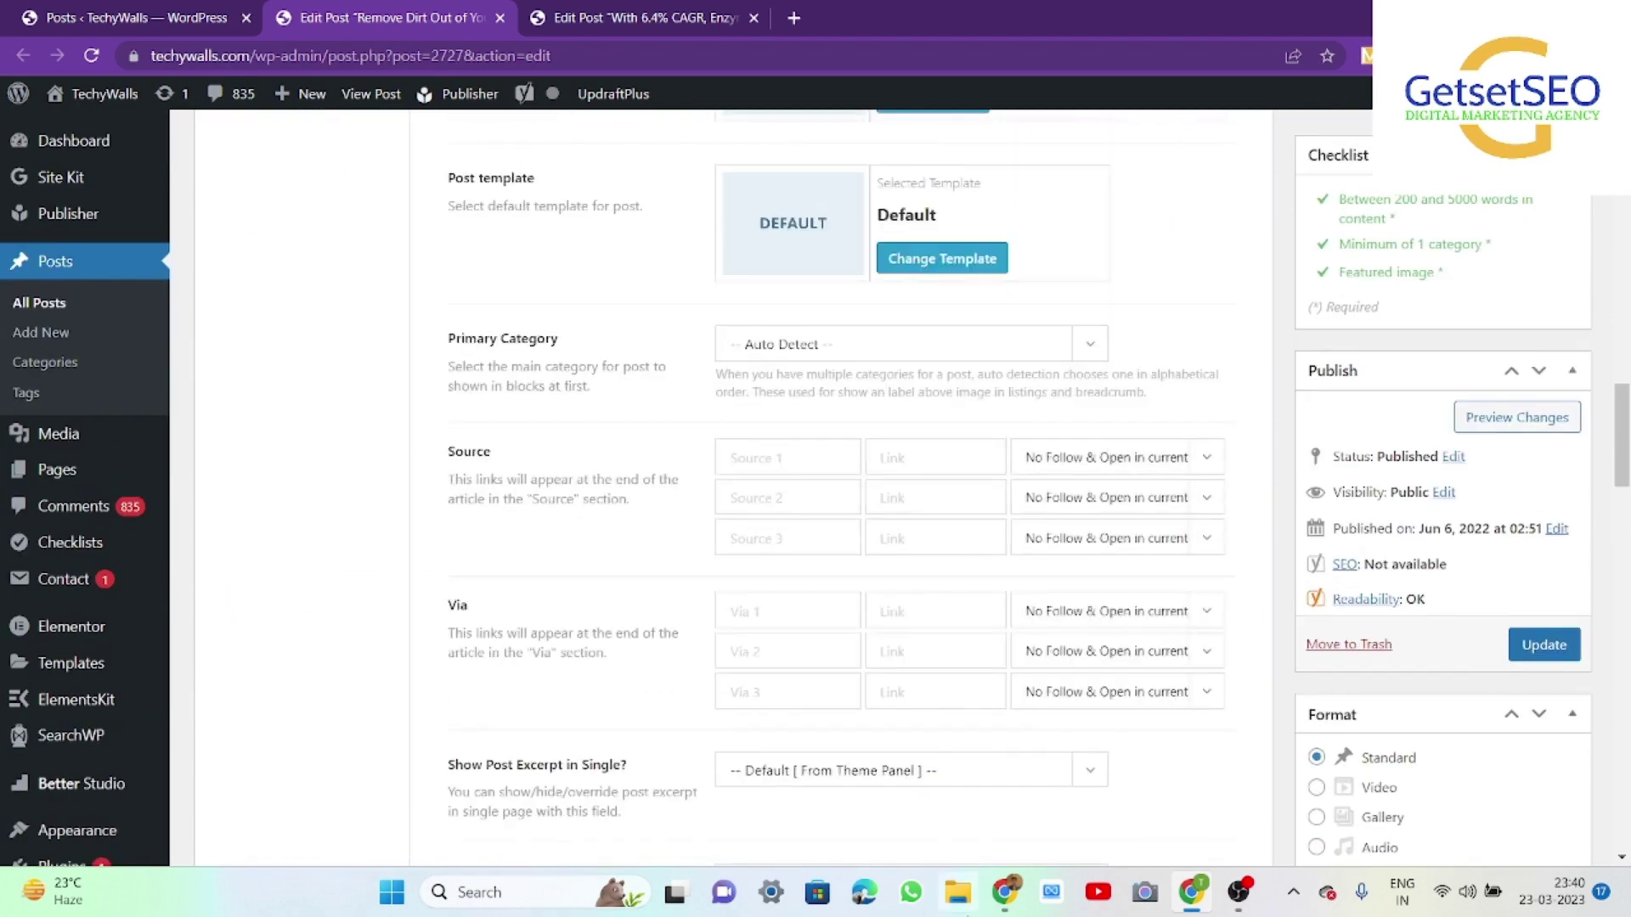
scroll(629, 355, up, 10)
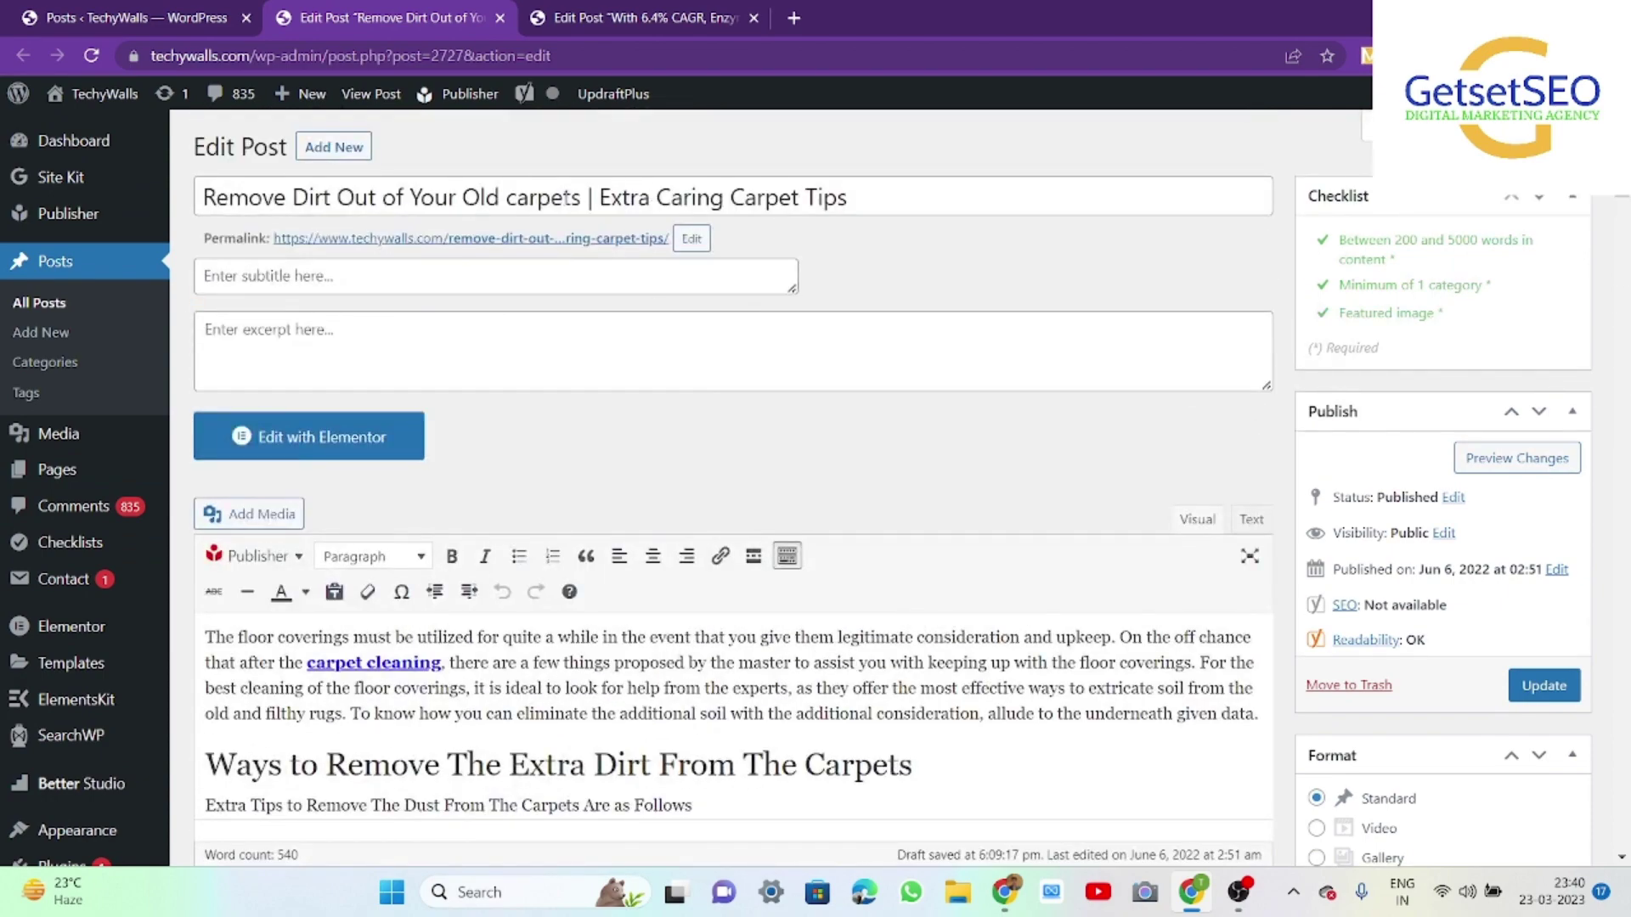
click(459, 193)
drag(332, 194, 196, 204)
key(ctrl+c)
scroll(196, 204, down, 20)
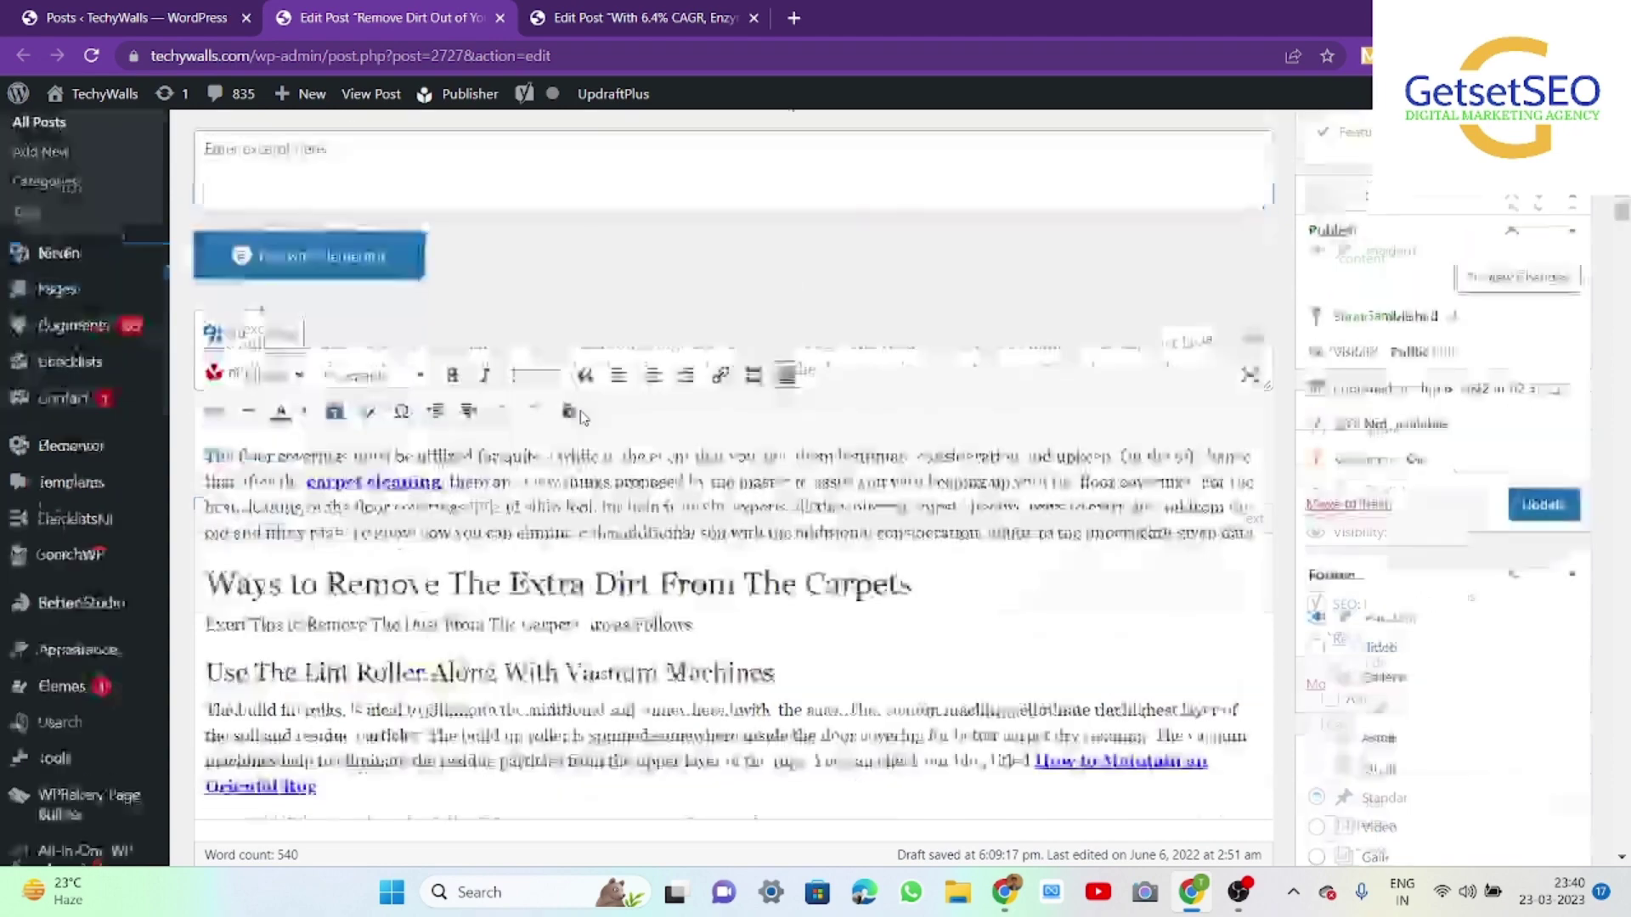
scroll(427, 130, up, 3)
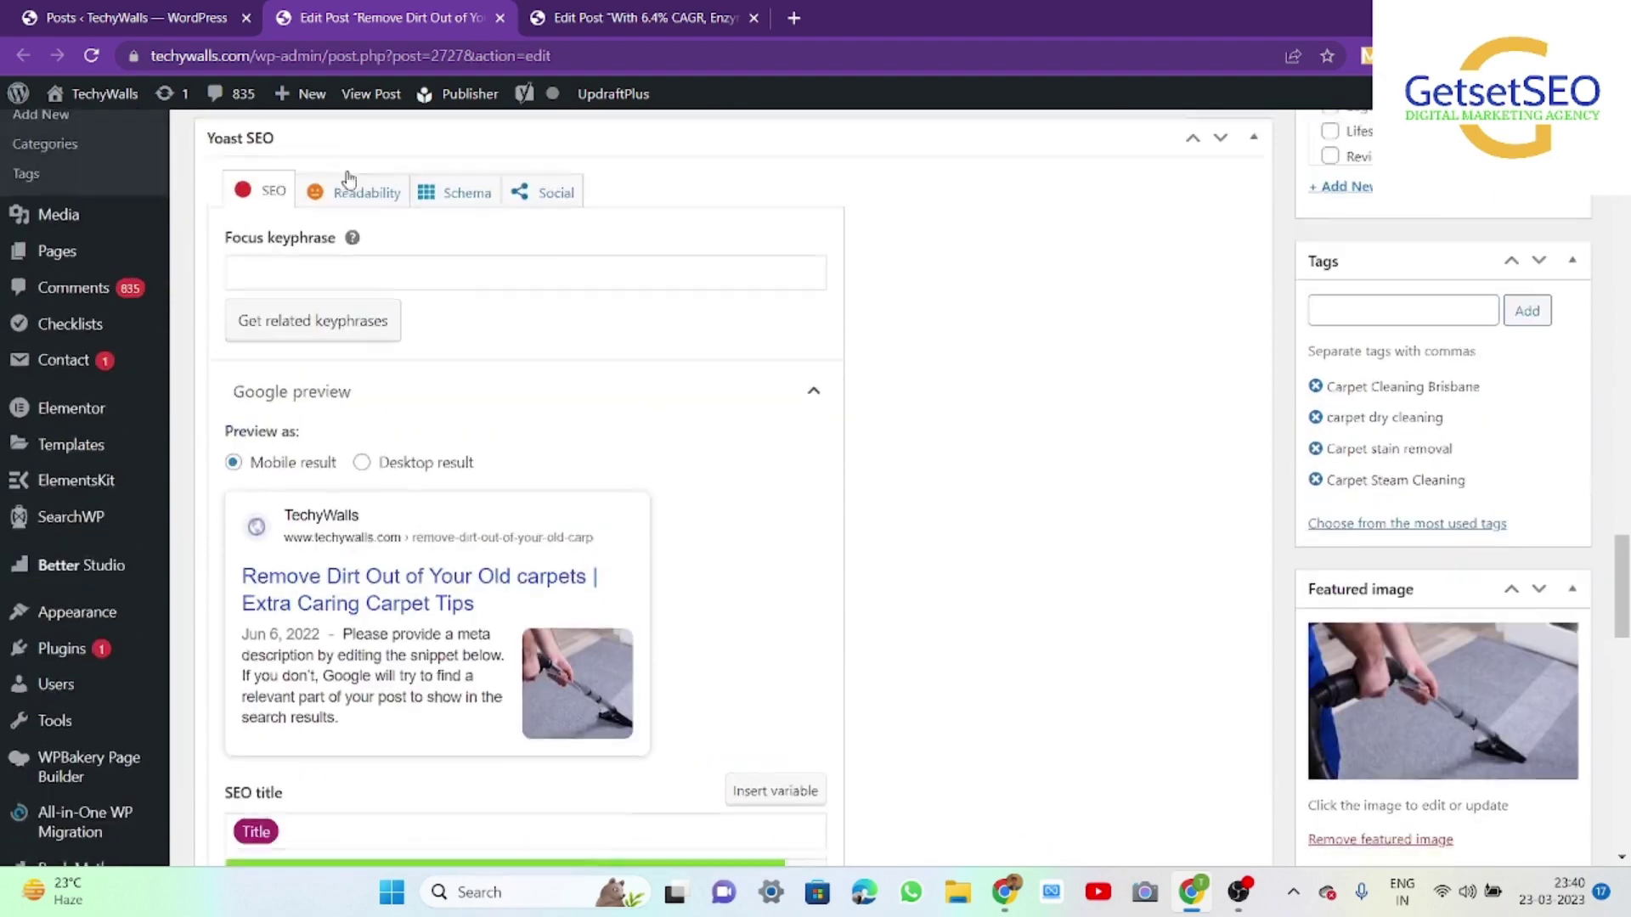
click(307, 293)
key(ctrl+v)
Review the problems listed in the Yoast SEO analysis for the new focus keyphrase
scroll(573, 295, up, 10)
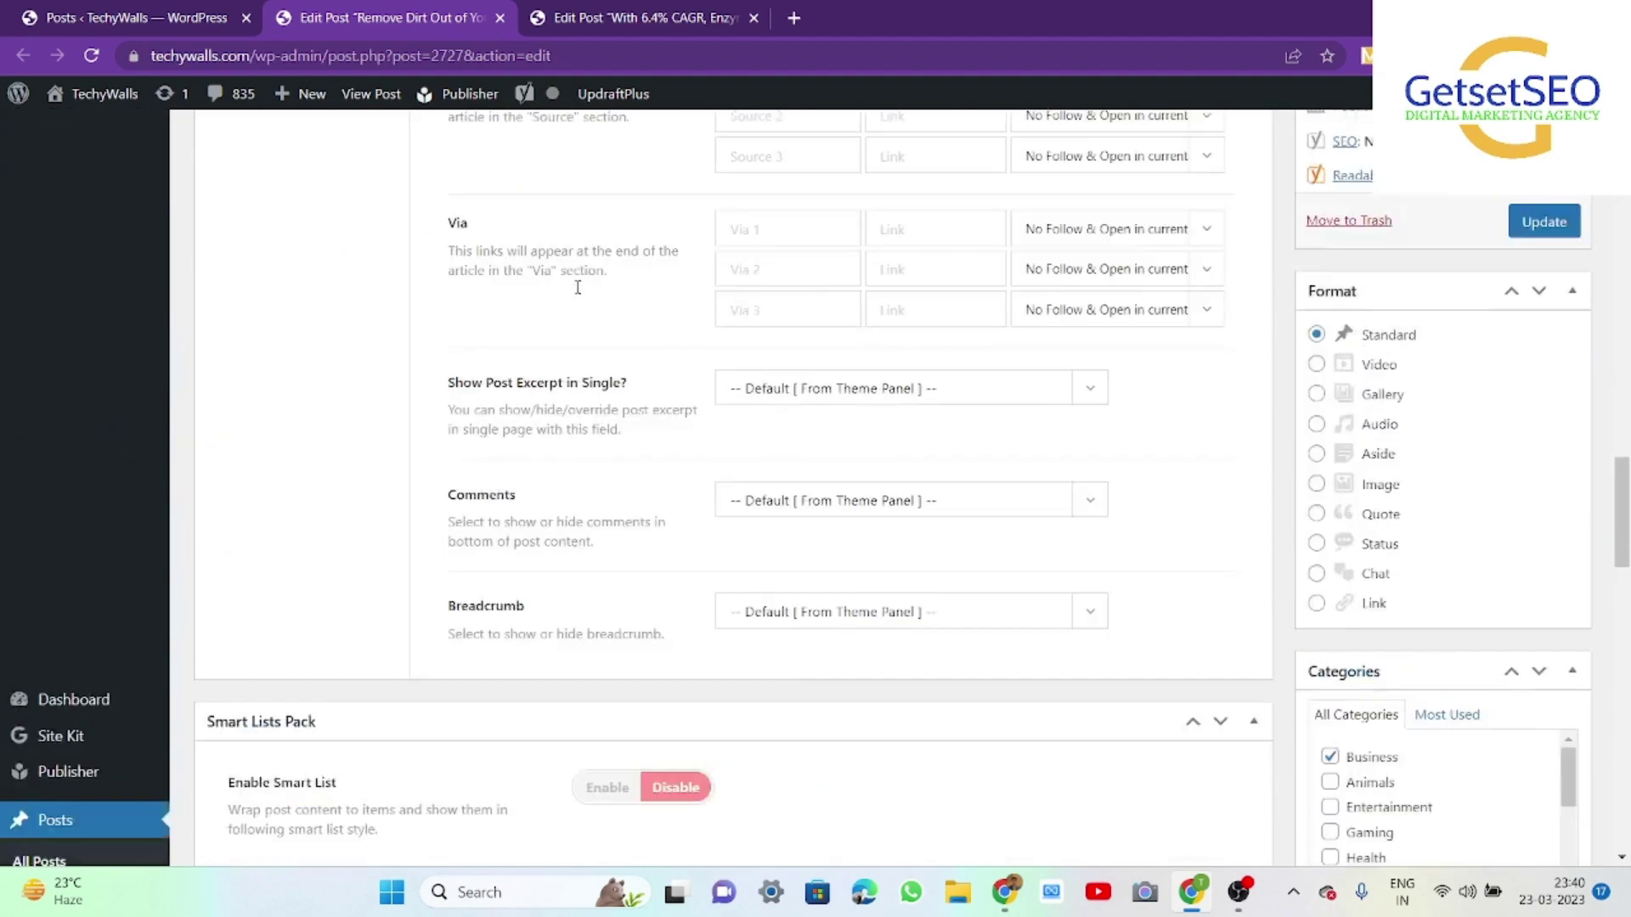
scroll(576, 297, down, 6)
scroll(579, 294, down, 5)
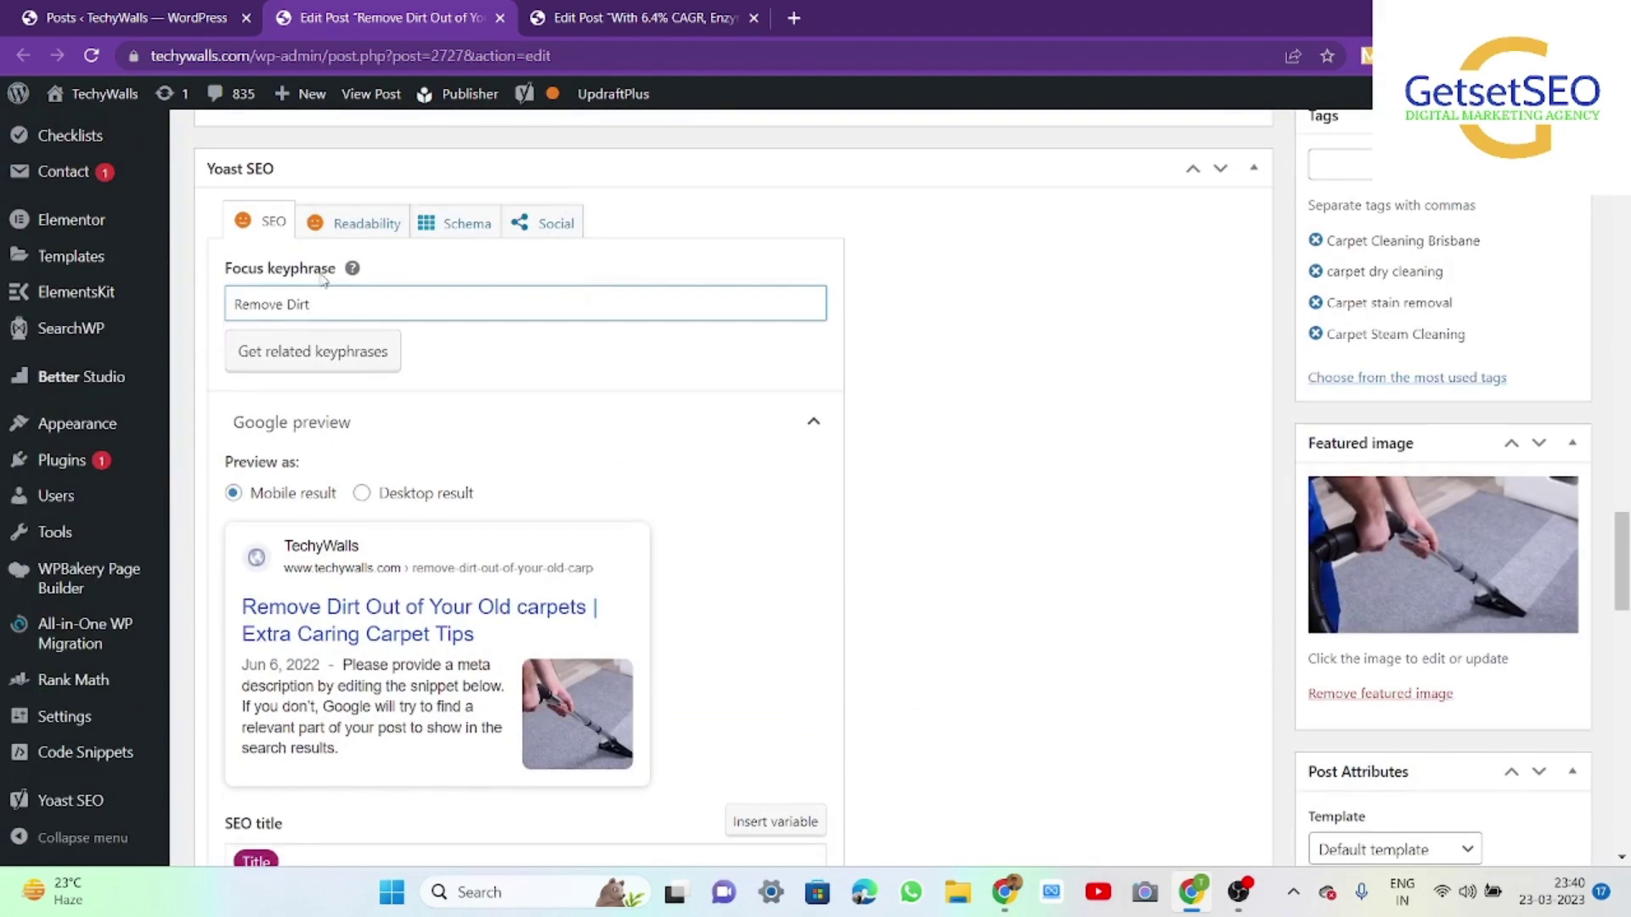
scroll(512, 426, down, 5)
scroll(511, 427, down, 7)
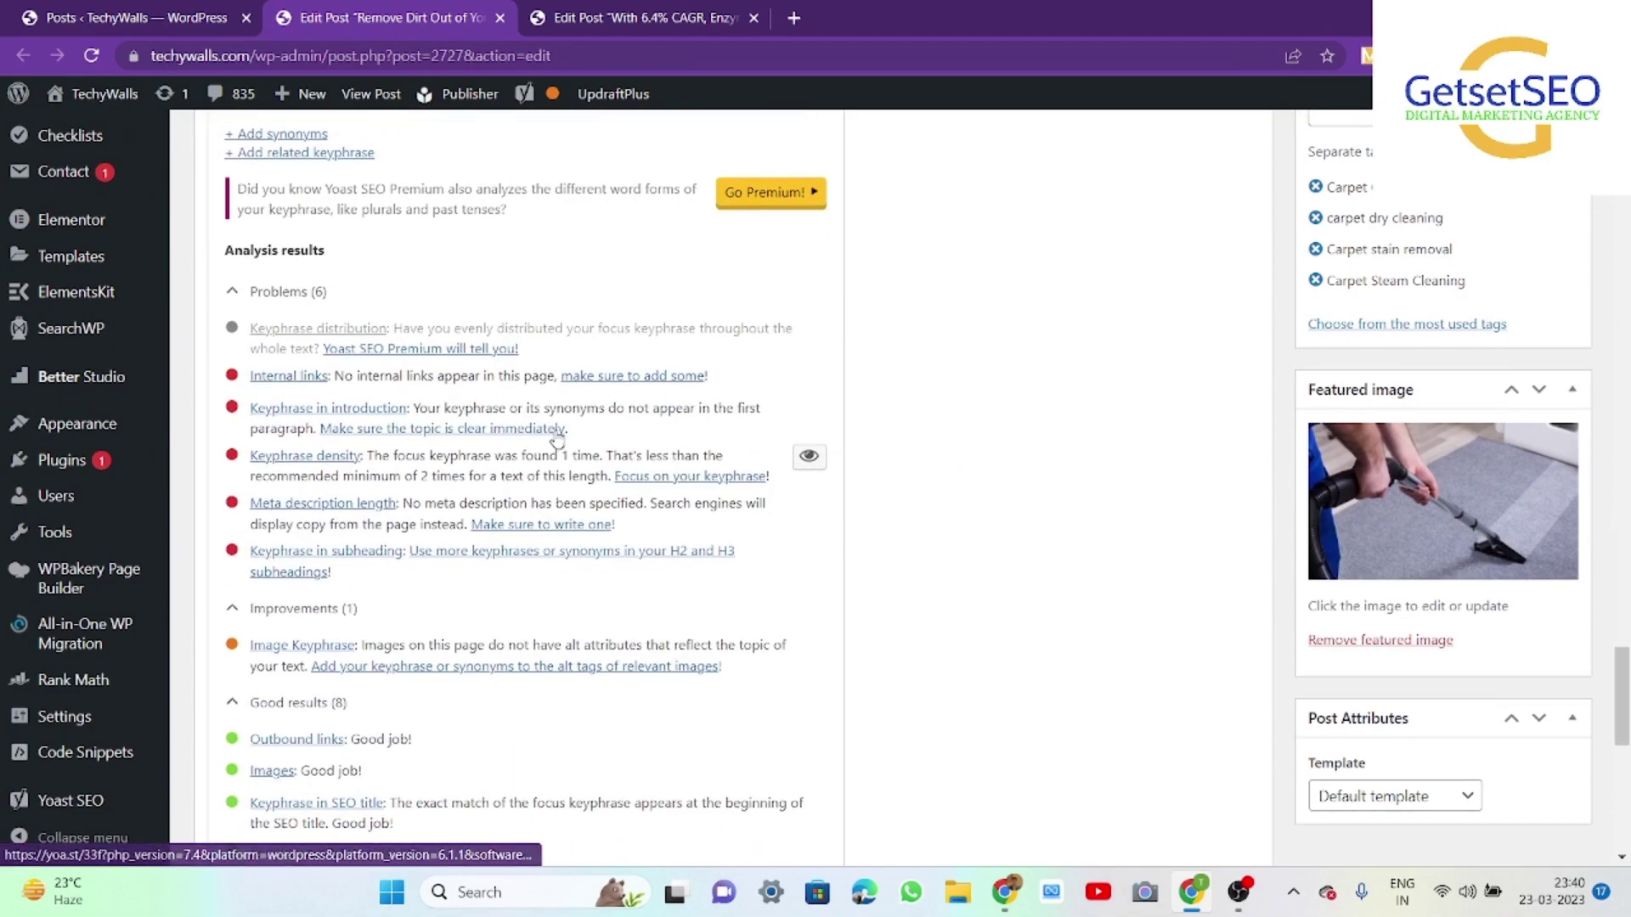
scroll(534, 438, up, 10)
scroll(571, 408, up, 10)
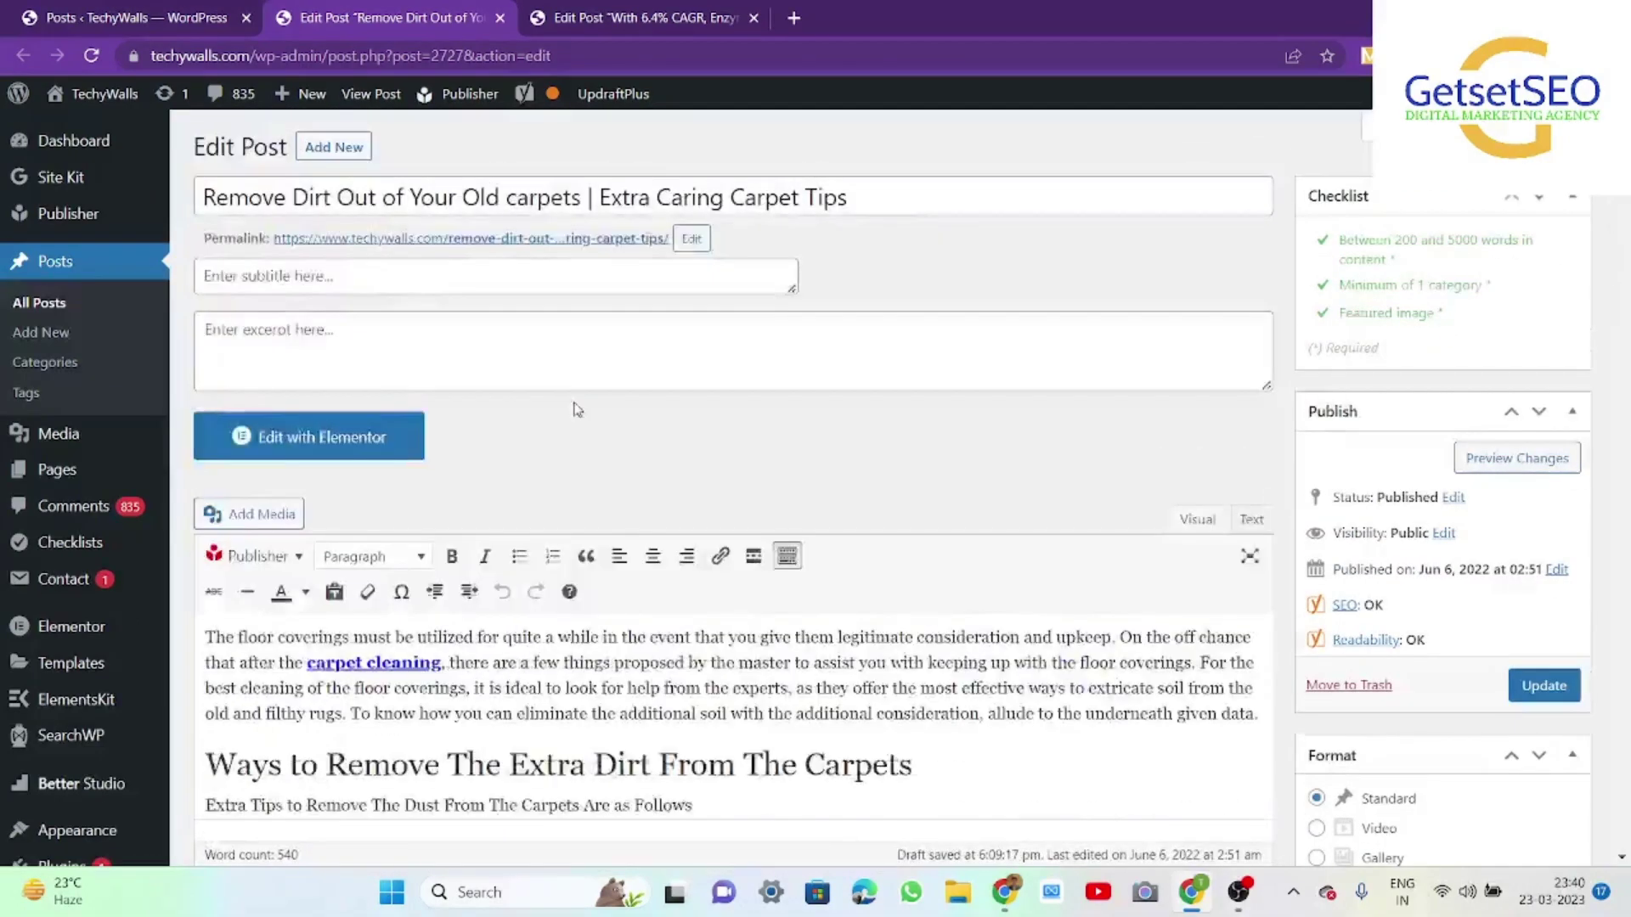
Insert the keyphrase "Remove Dirt" after "The floor" in the first sentence of the introduction
scroll(595, 416, down, 3)
scroll(615, 422, up, 3)
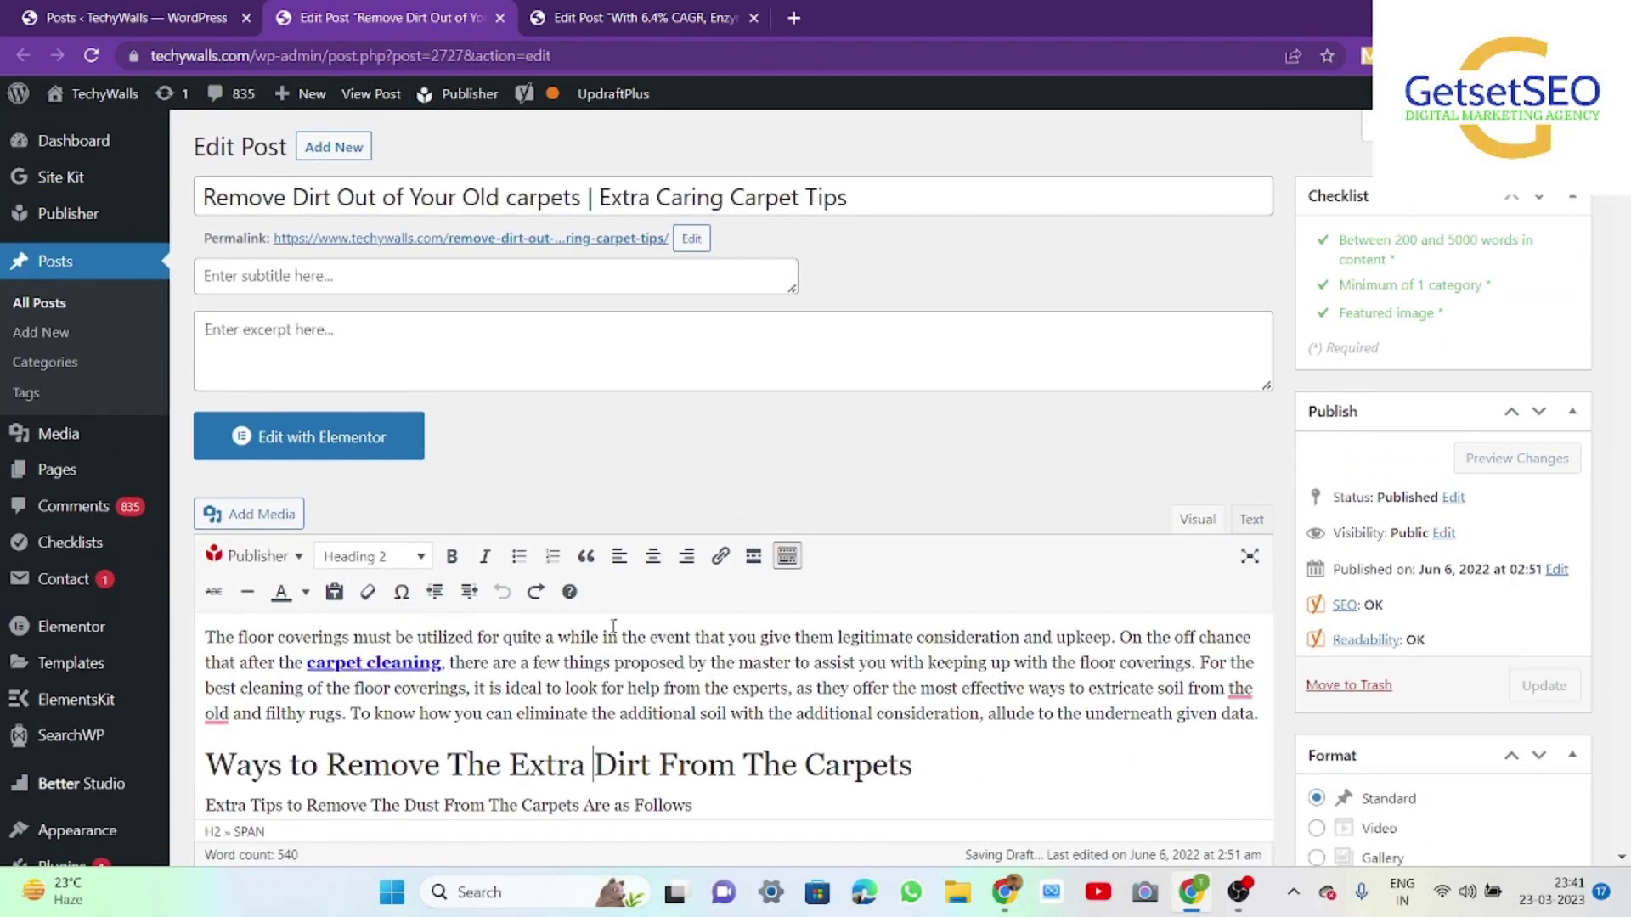
click(281, 637)
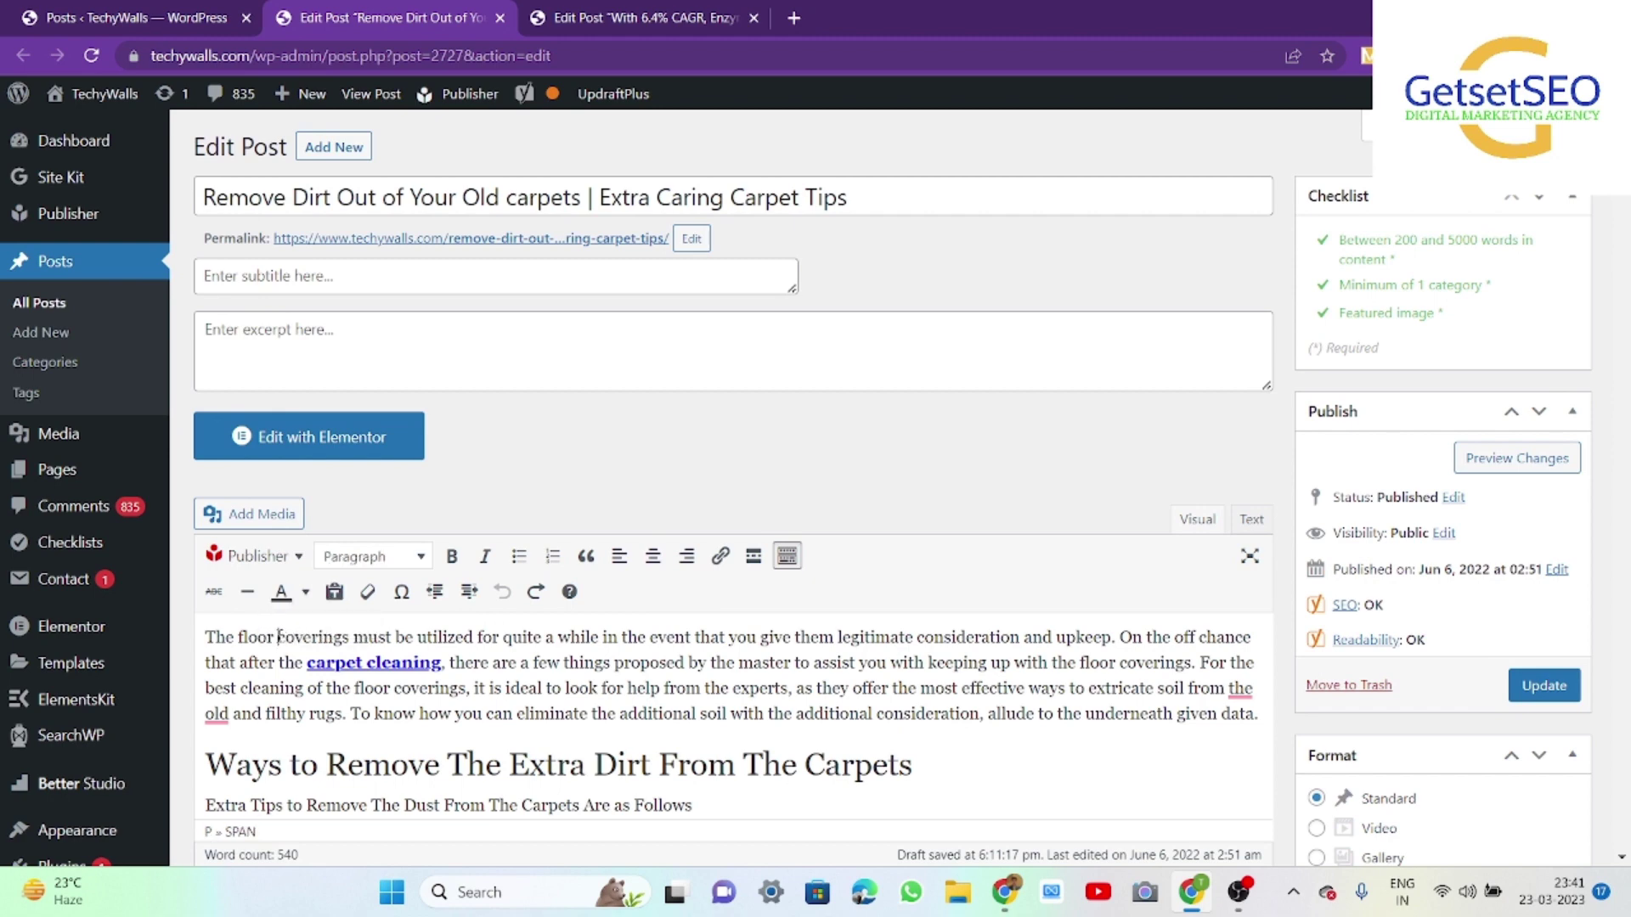
key(ctrl+v)
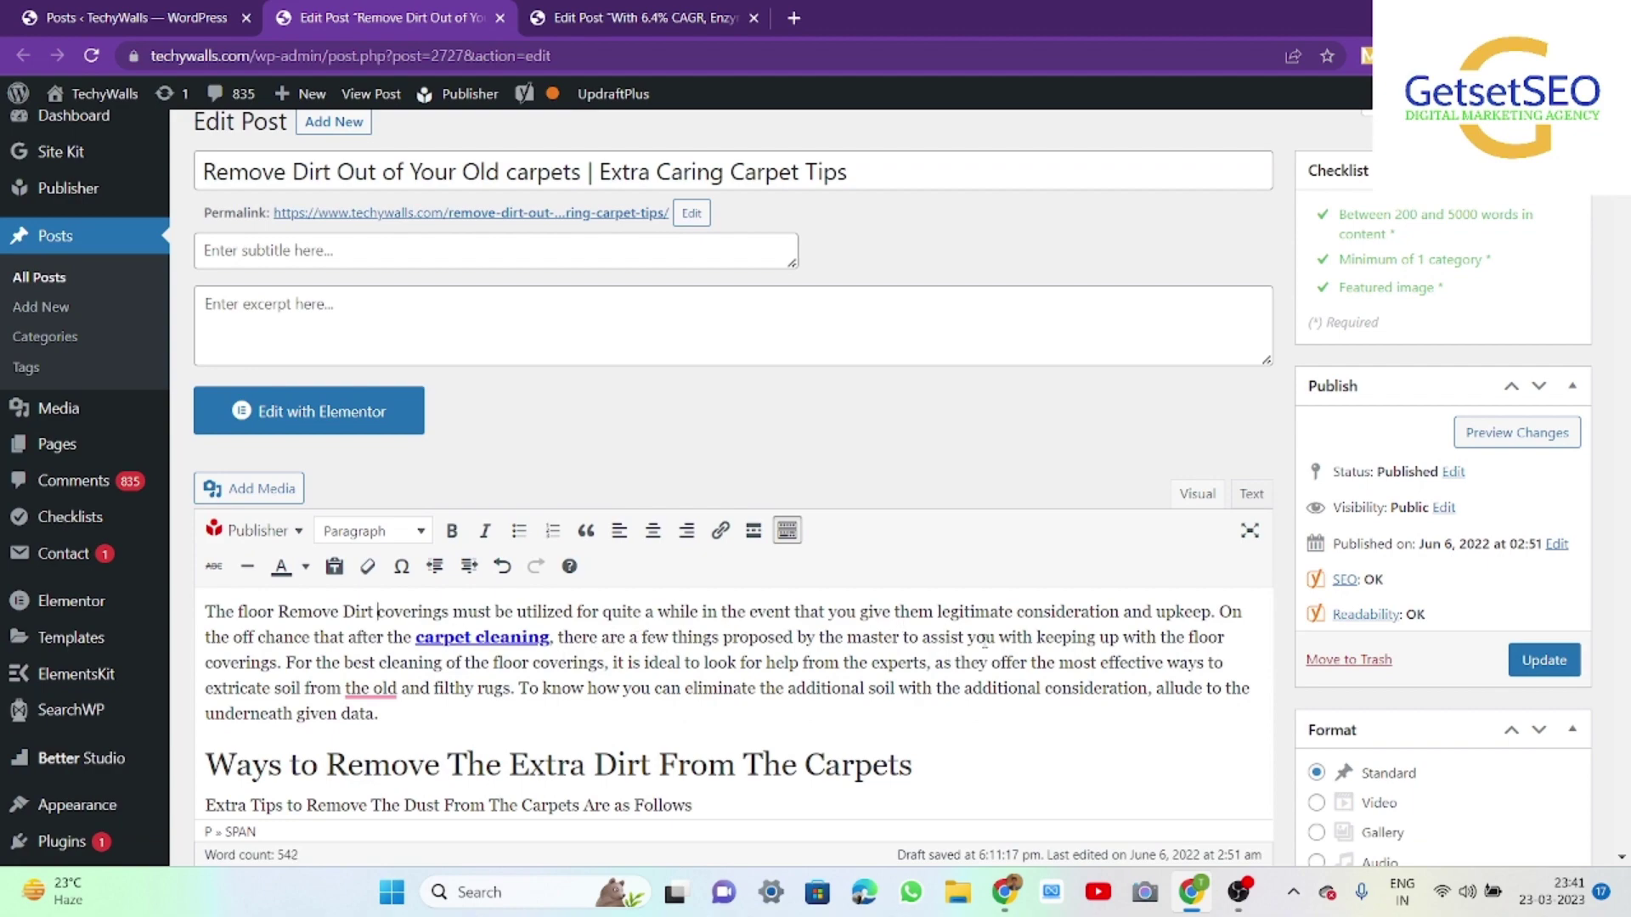
Replace the word "Dirt" in the "Ways to Remove" heading with the keyphrase "Remove Dirt"
scroll(981, 617, down, 4)
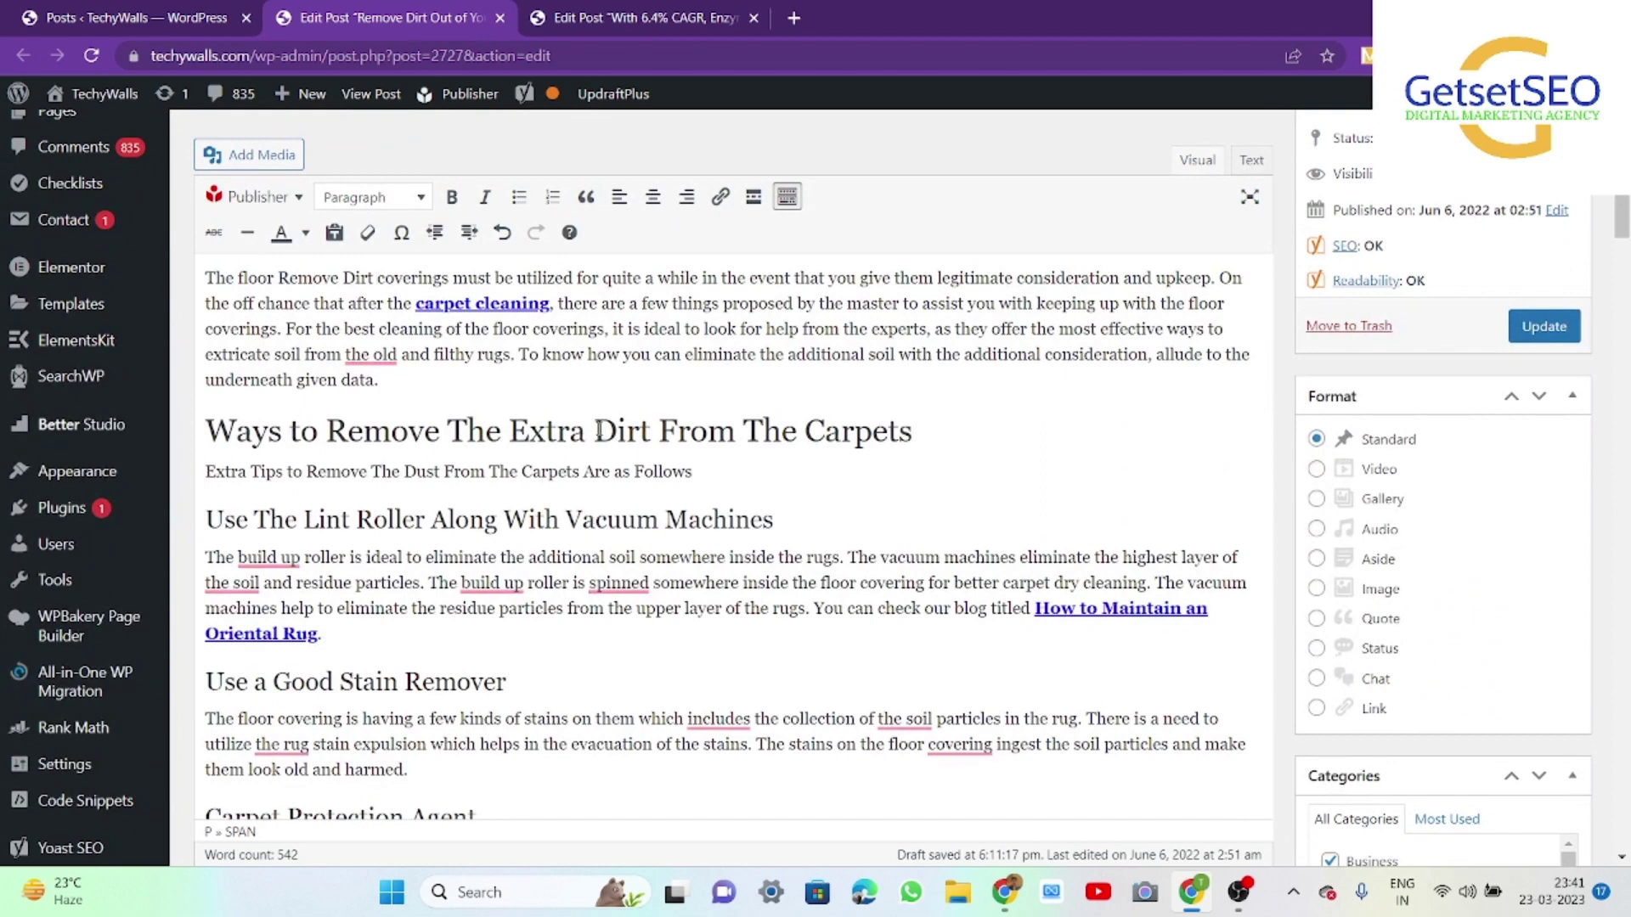
drag(597, 431, 652, 432)
key(ctrl+v)
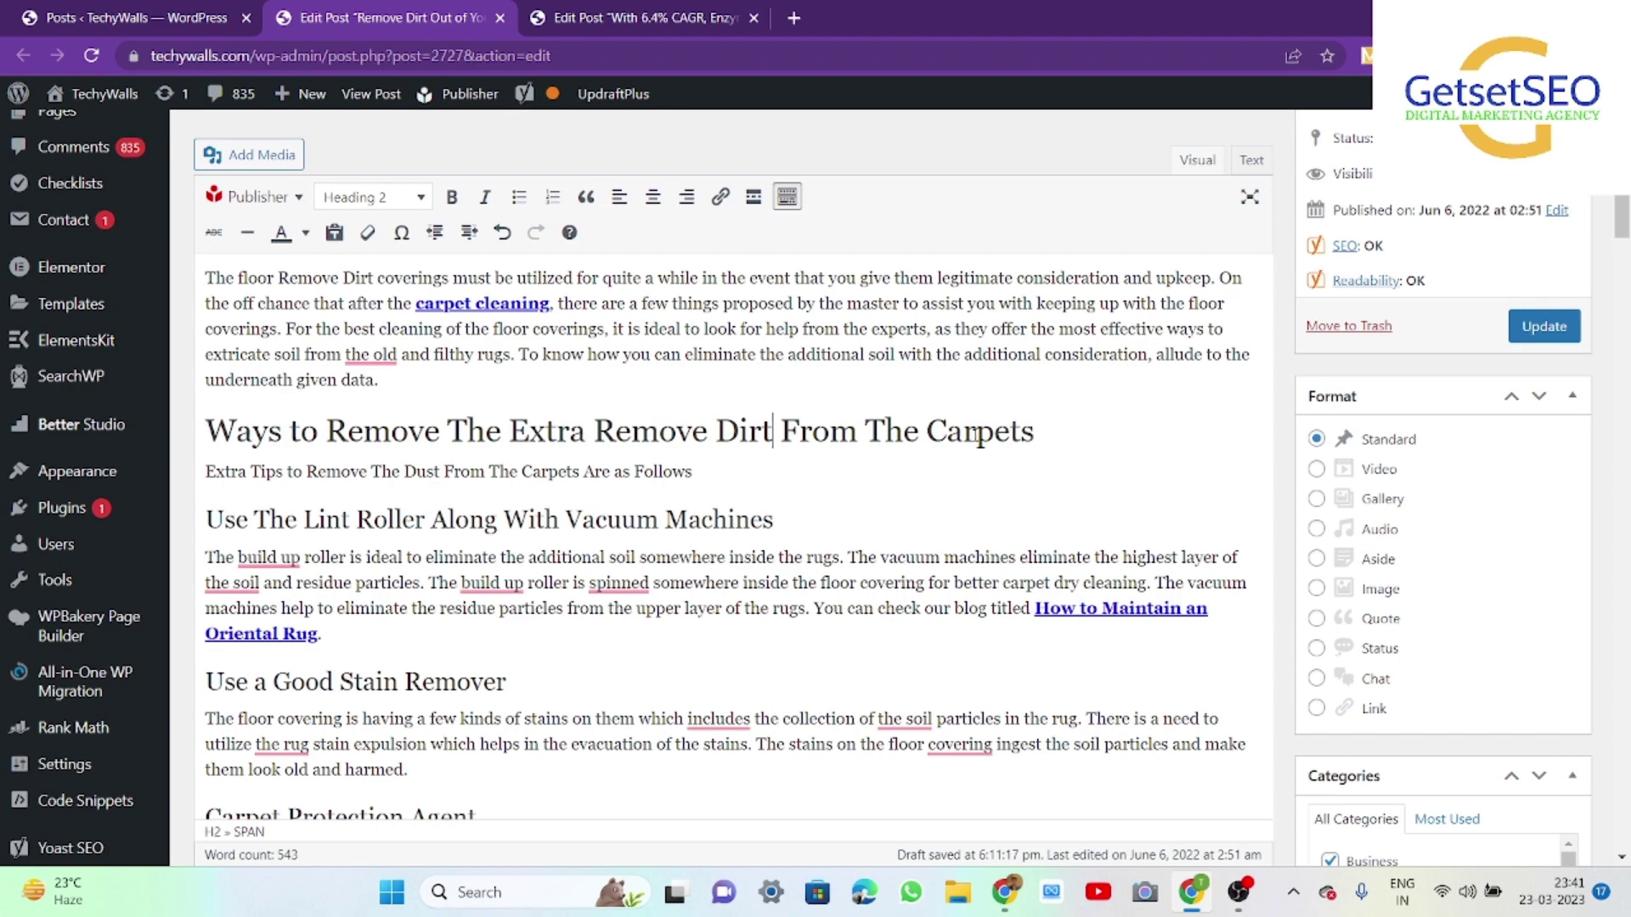
Set the featured image's alt text to "Remove Dirt" and confirm it as the featured image
scroll(978, 435, down, 5)
scroll(491, 491, up, 4)
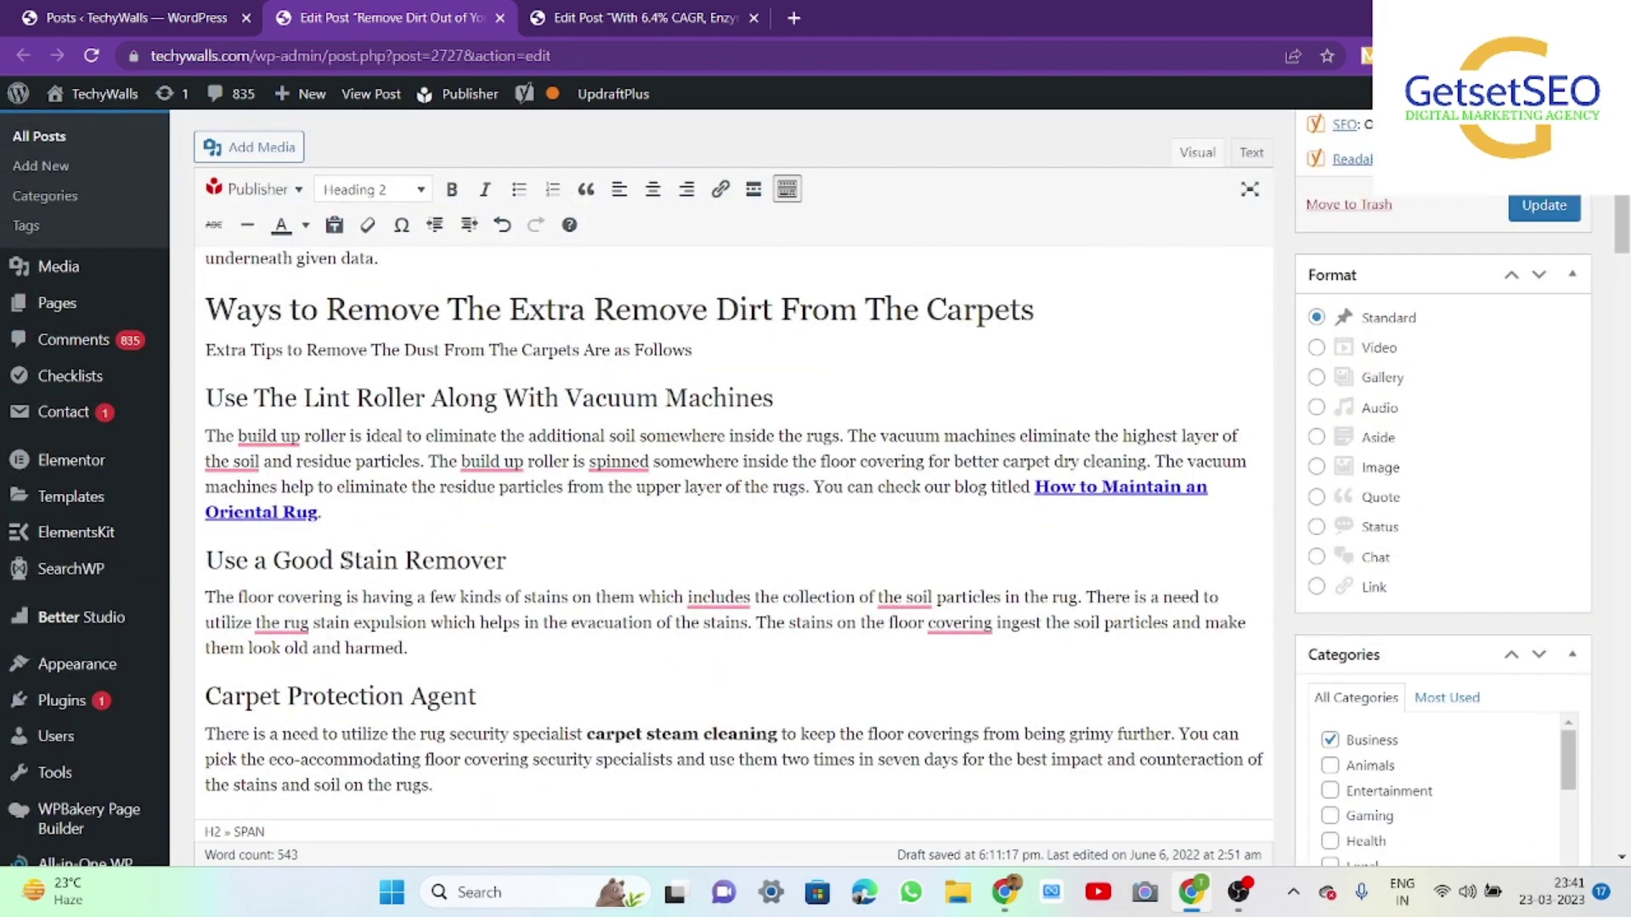
scroll(476, 579, down, 8)
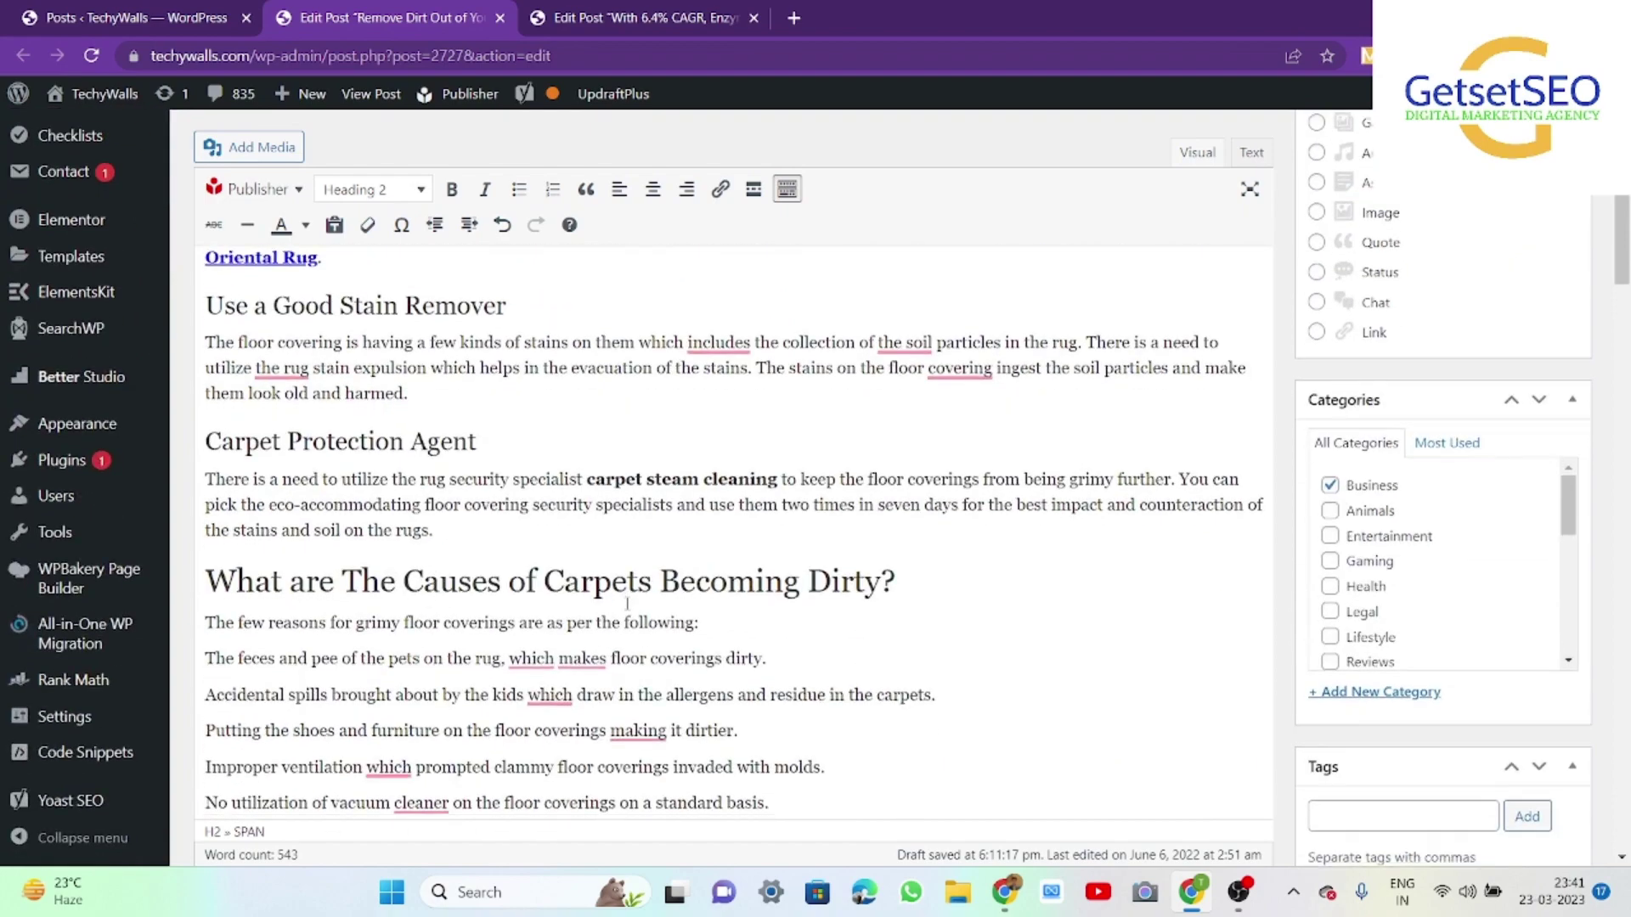
scroll(627, 604, down, 15)
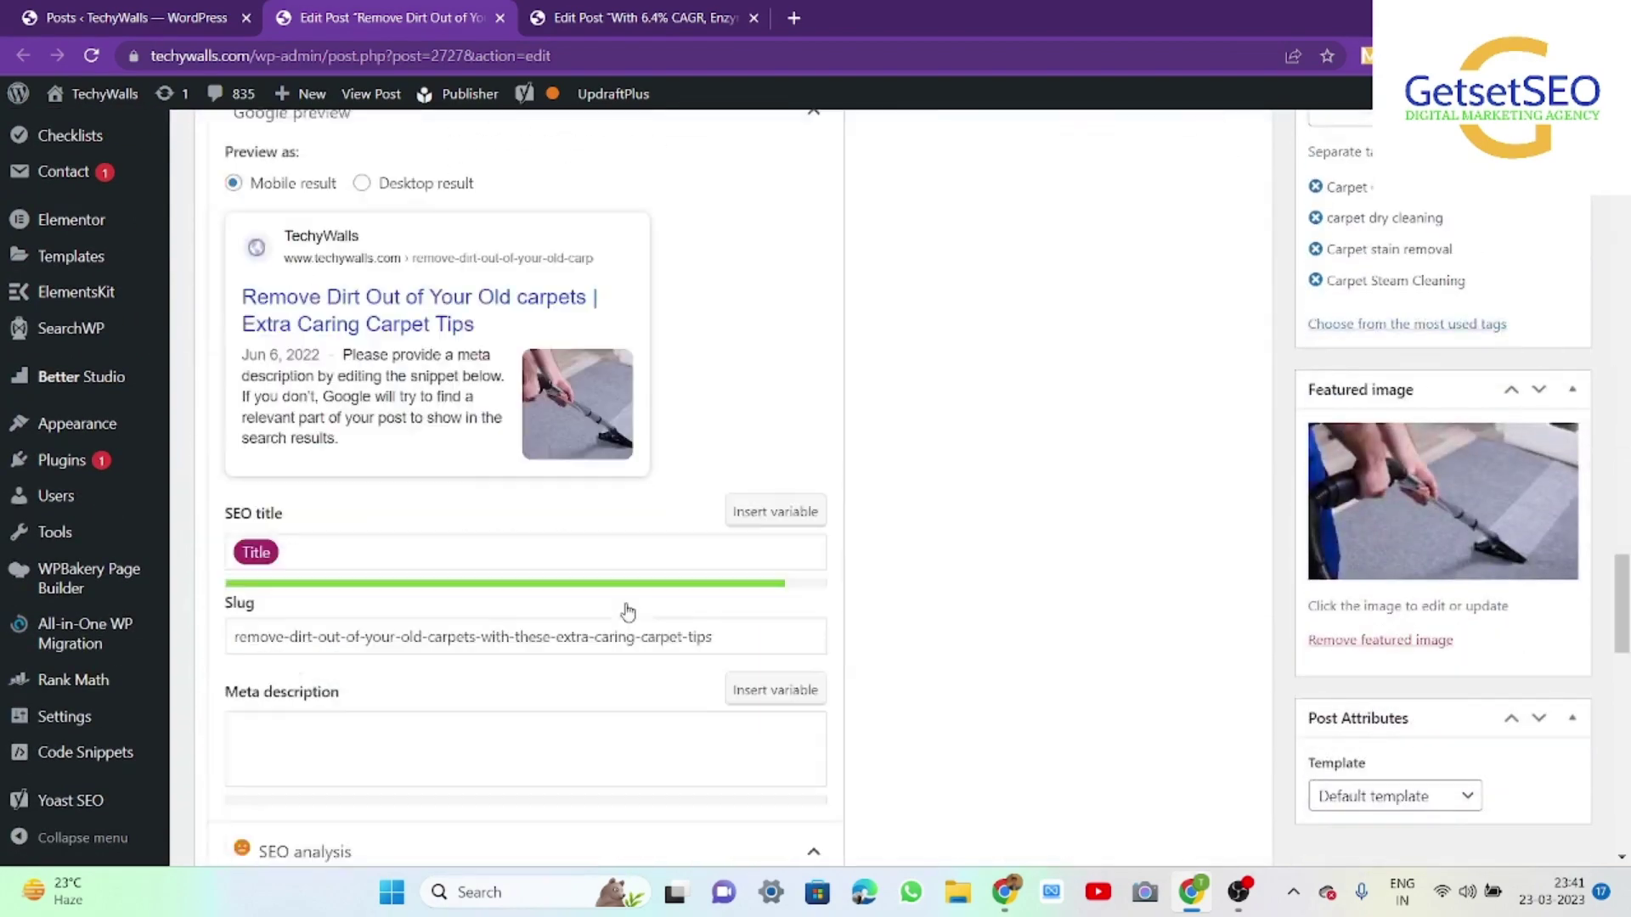
scroll(627, 610, down, 3)
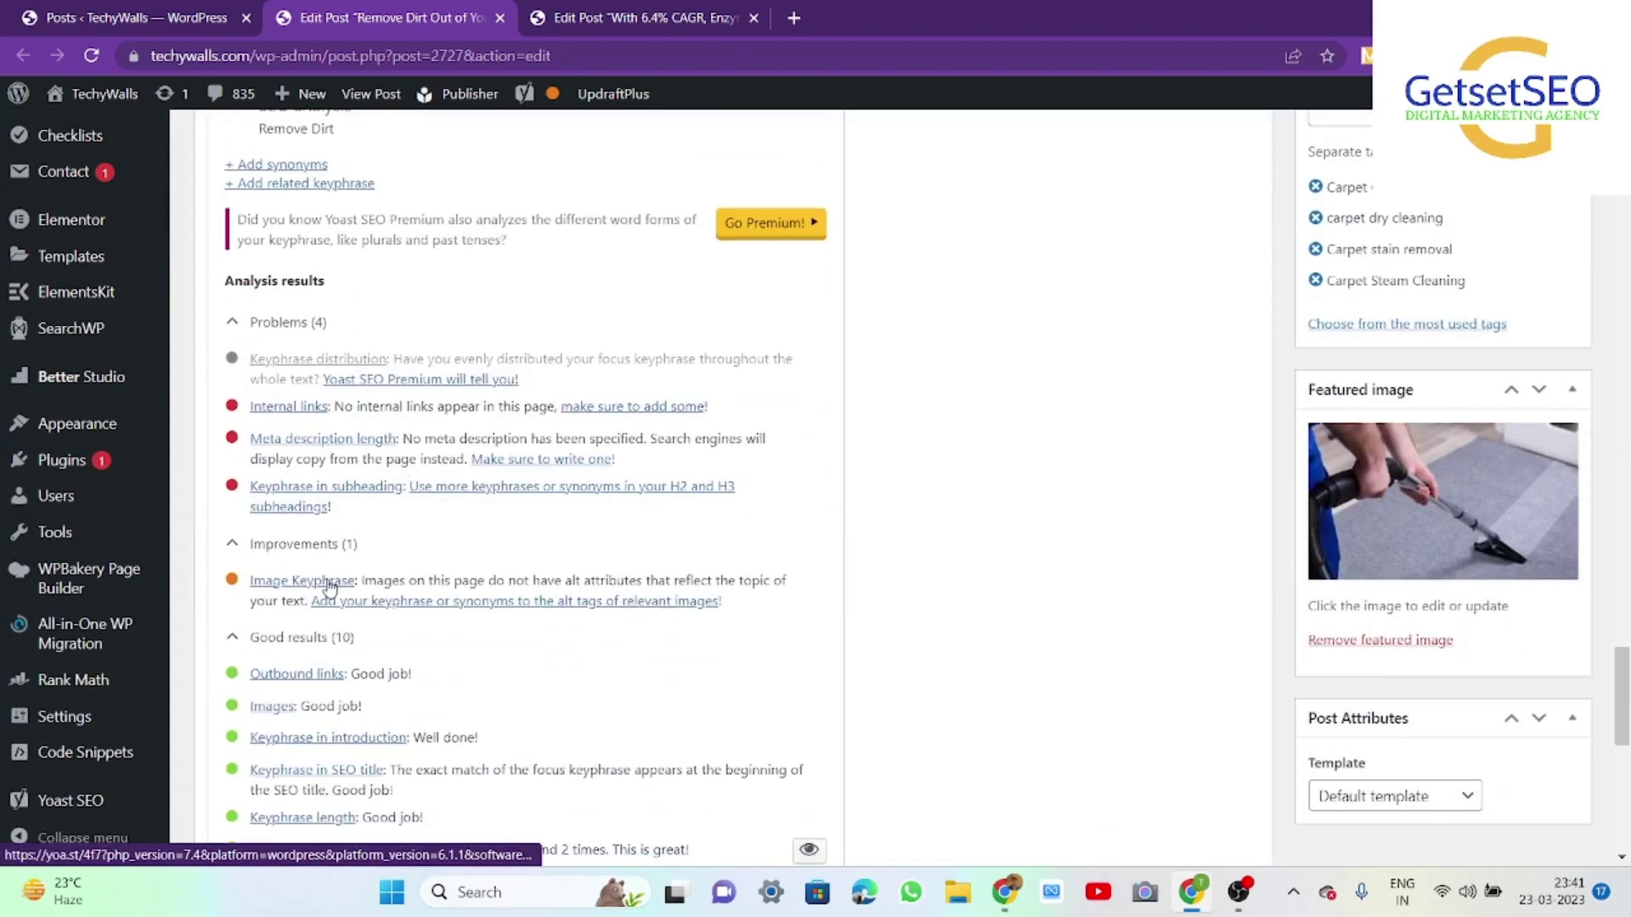
click(1346, 482)
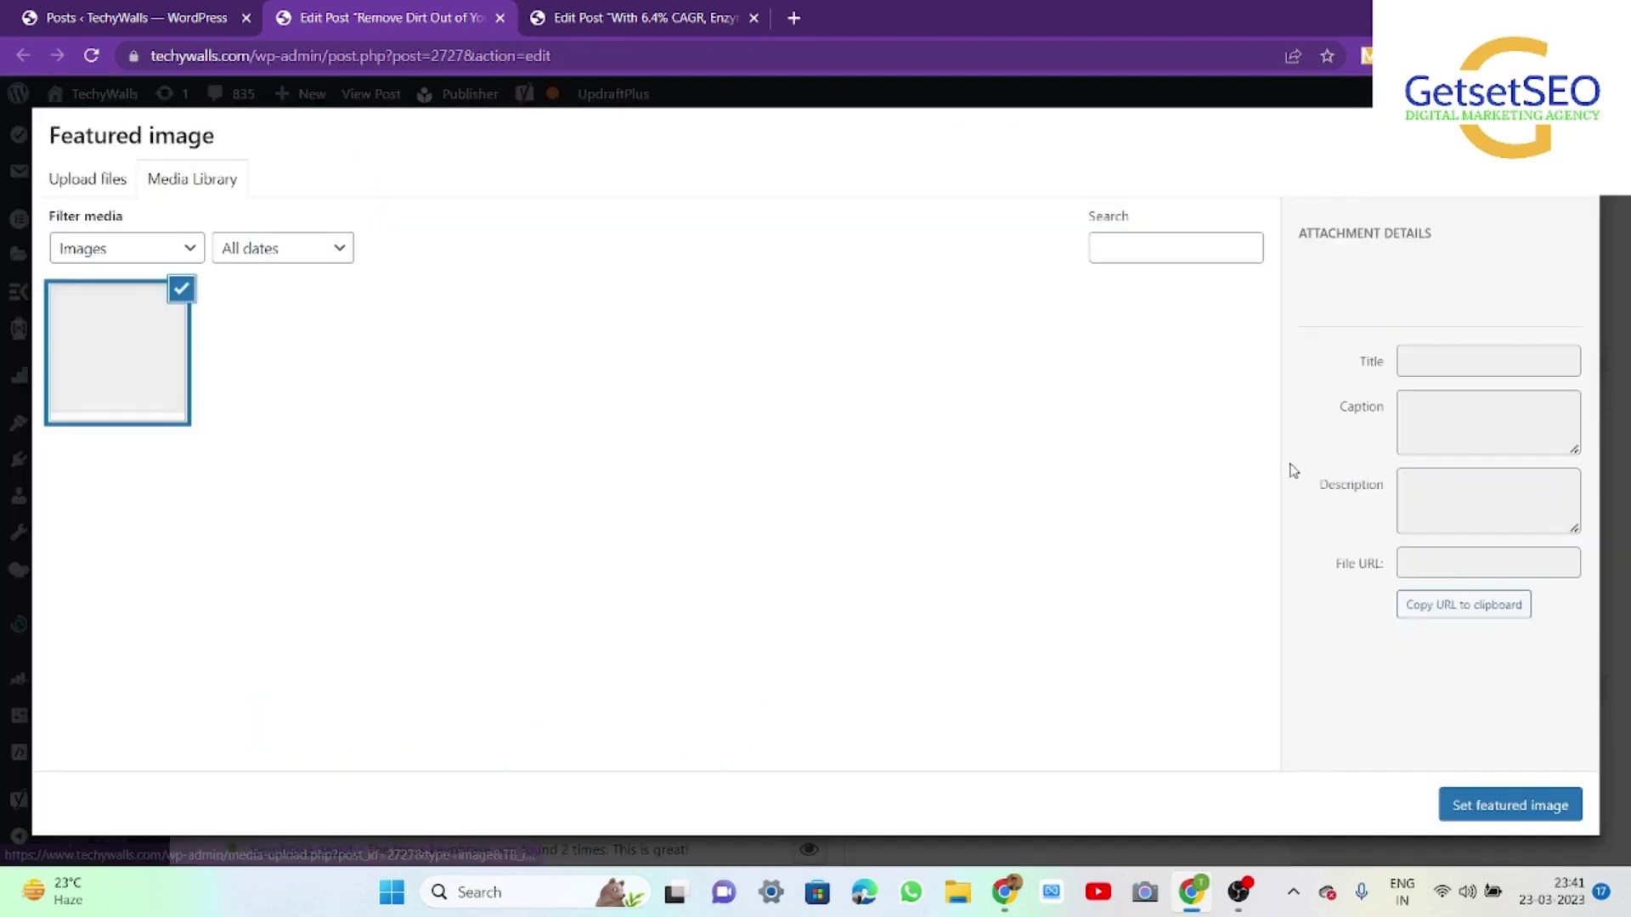
click(1448, 361)
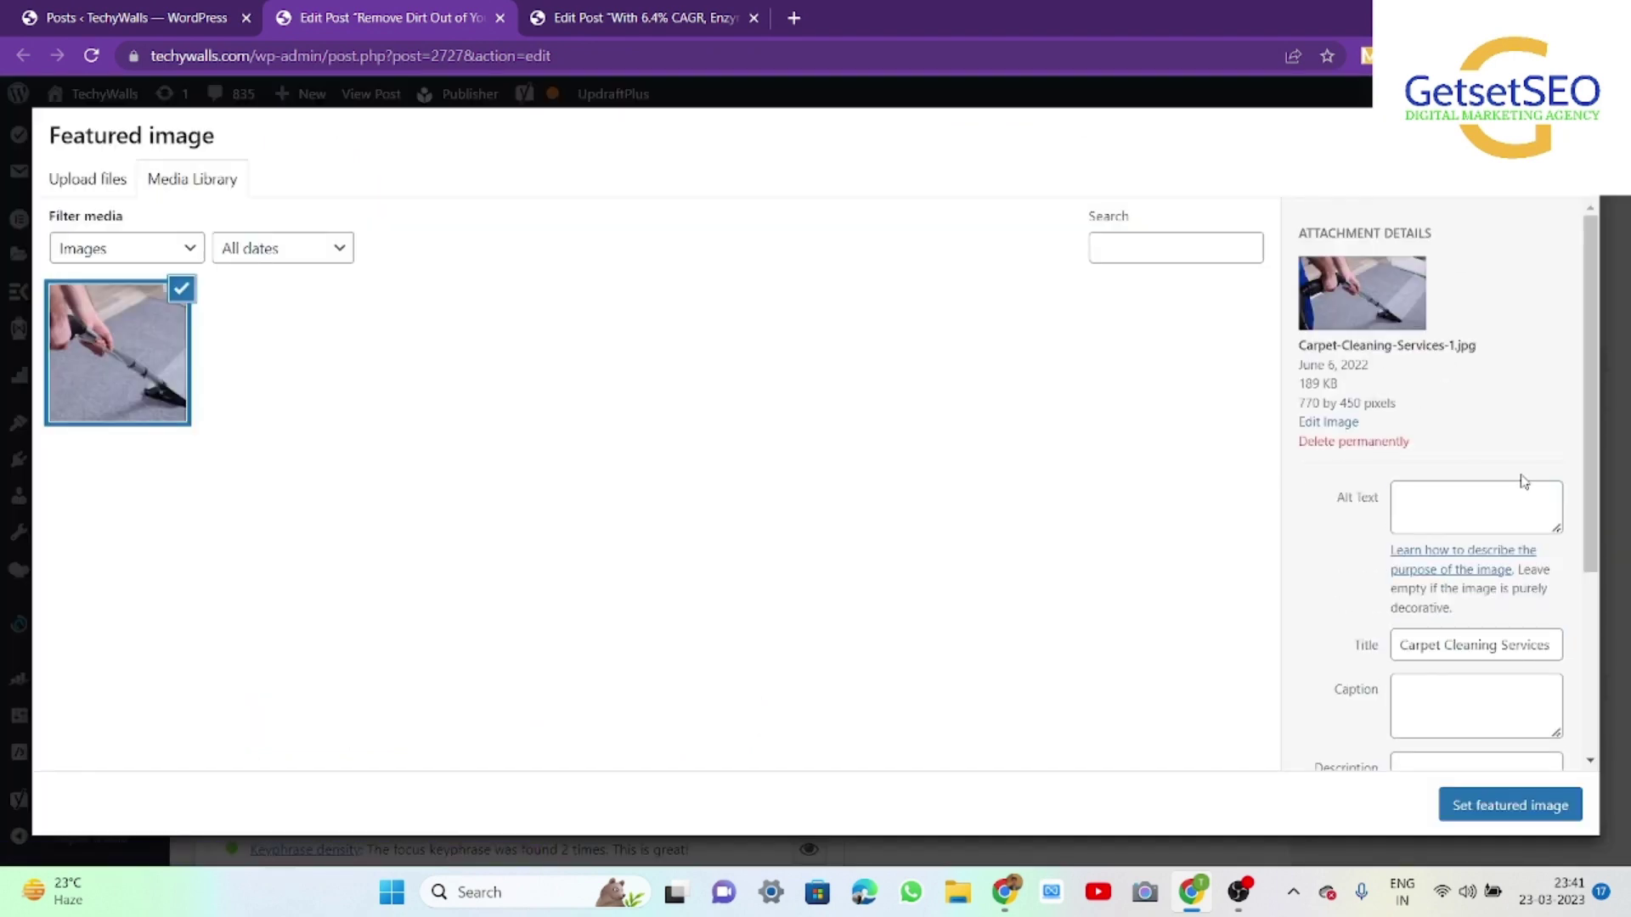
click(1459, 501)
text(Remove Dirt)
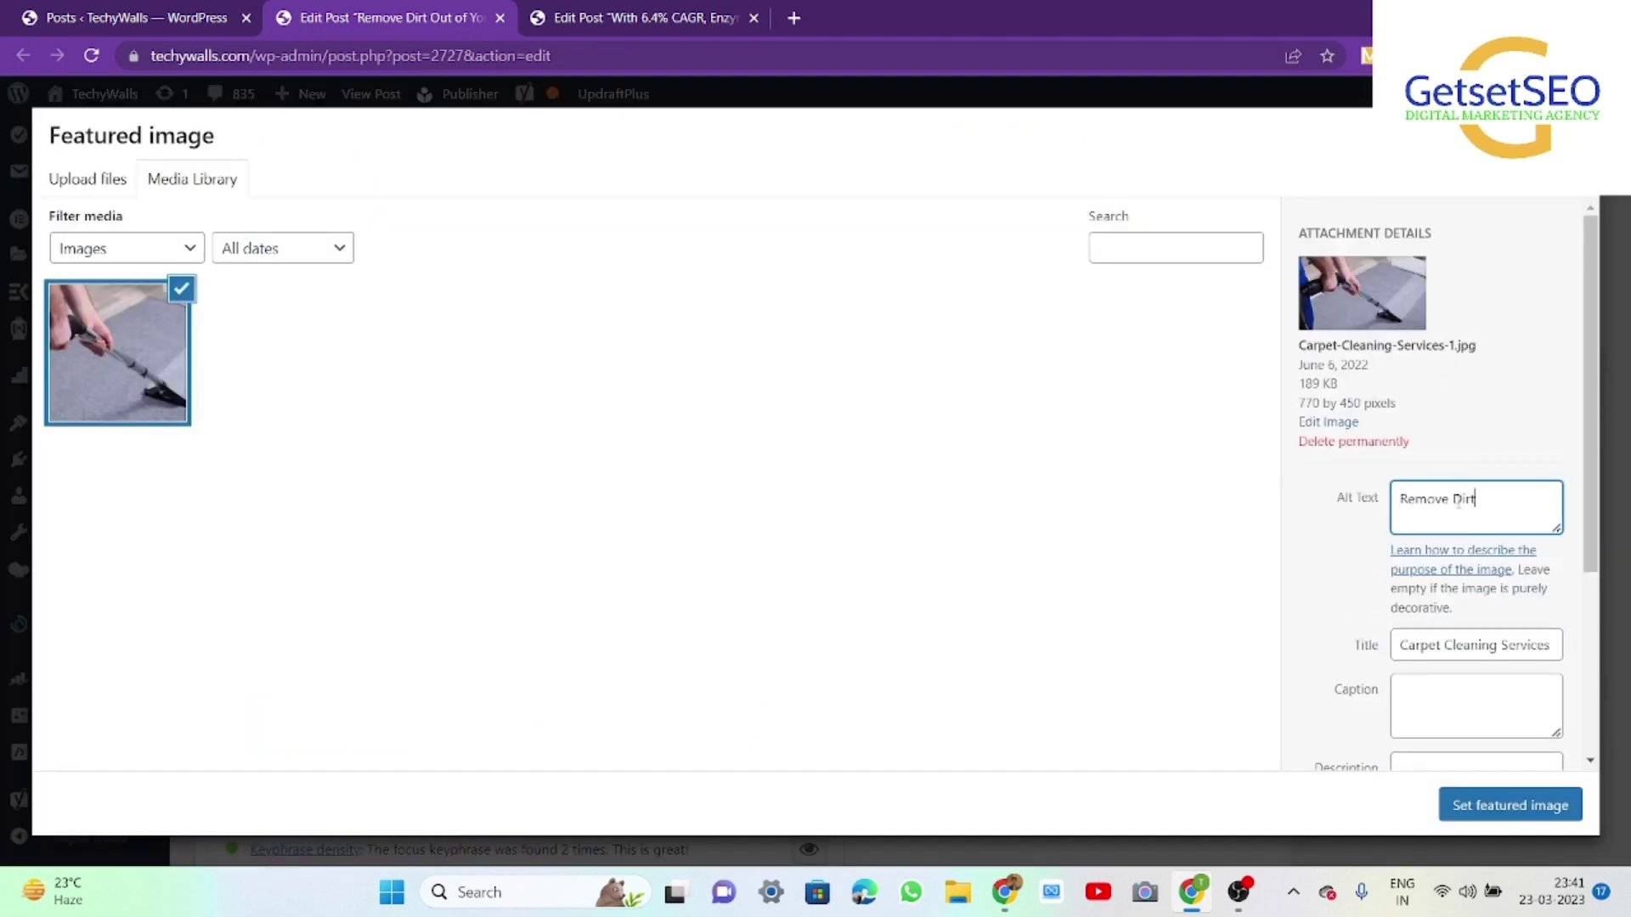
click(1489, 805)
Shorten the slug in the Google preview settings to "remove-dirt-out-of-your-old-carpets-these-extra-caring-carpet-tips"
scroll(1001, 525, up, 7)
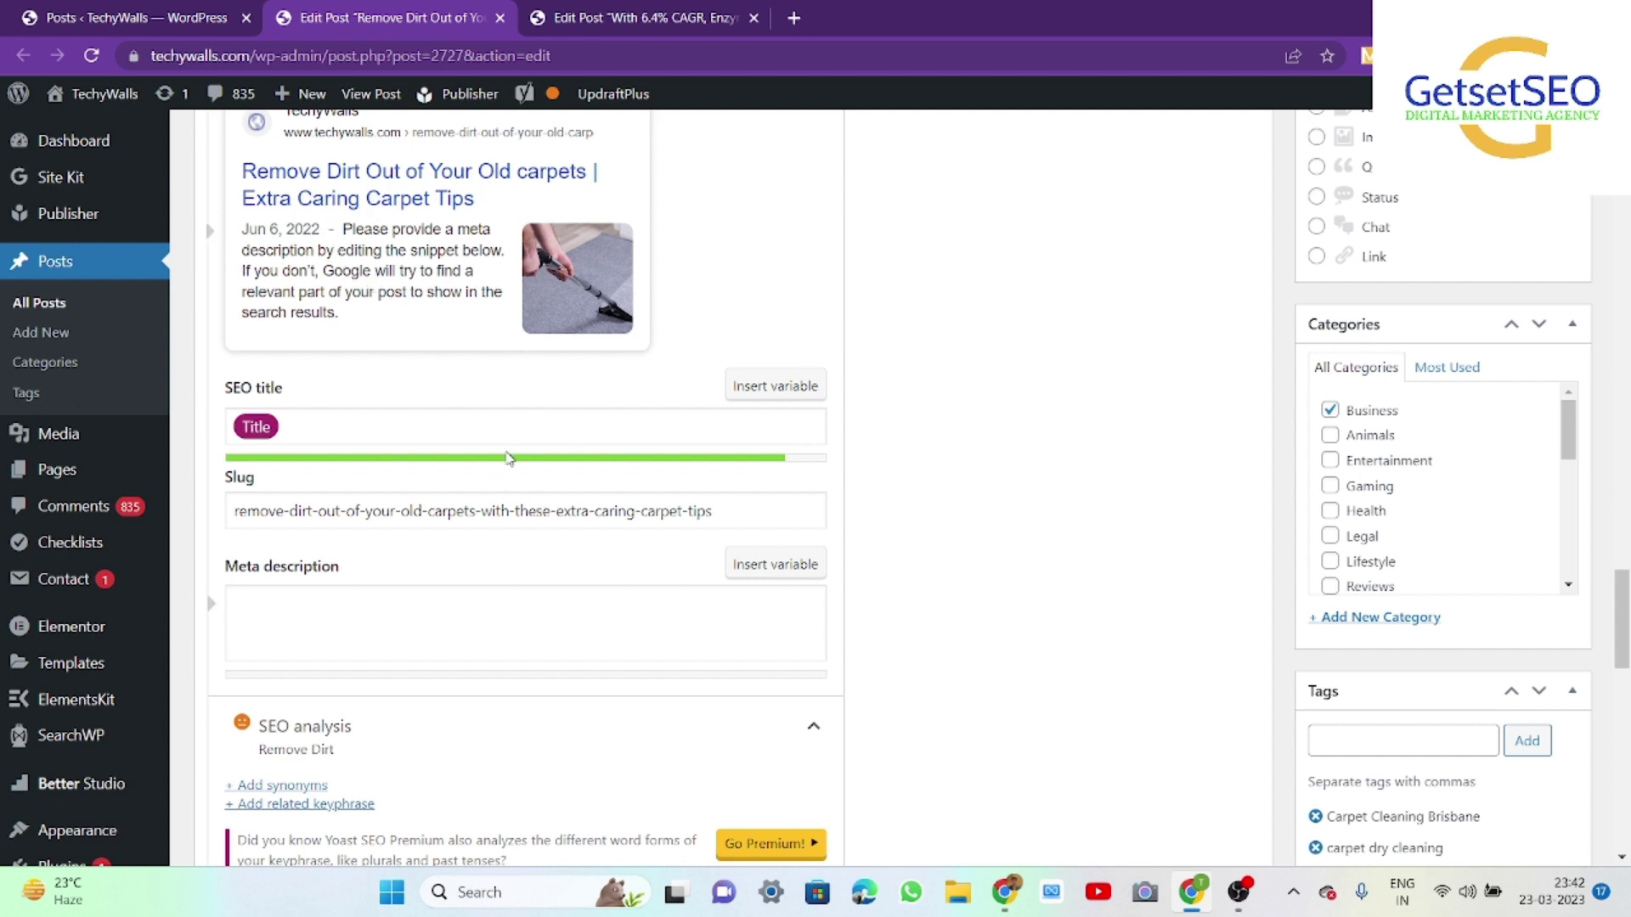
drag(480, 512, 524, 504)
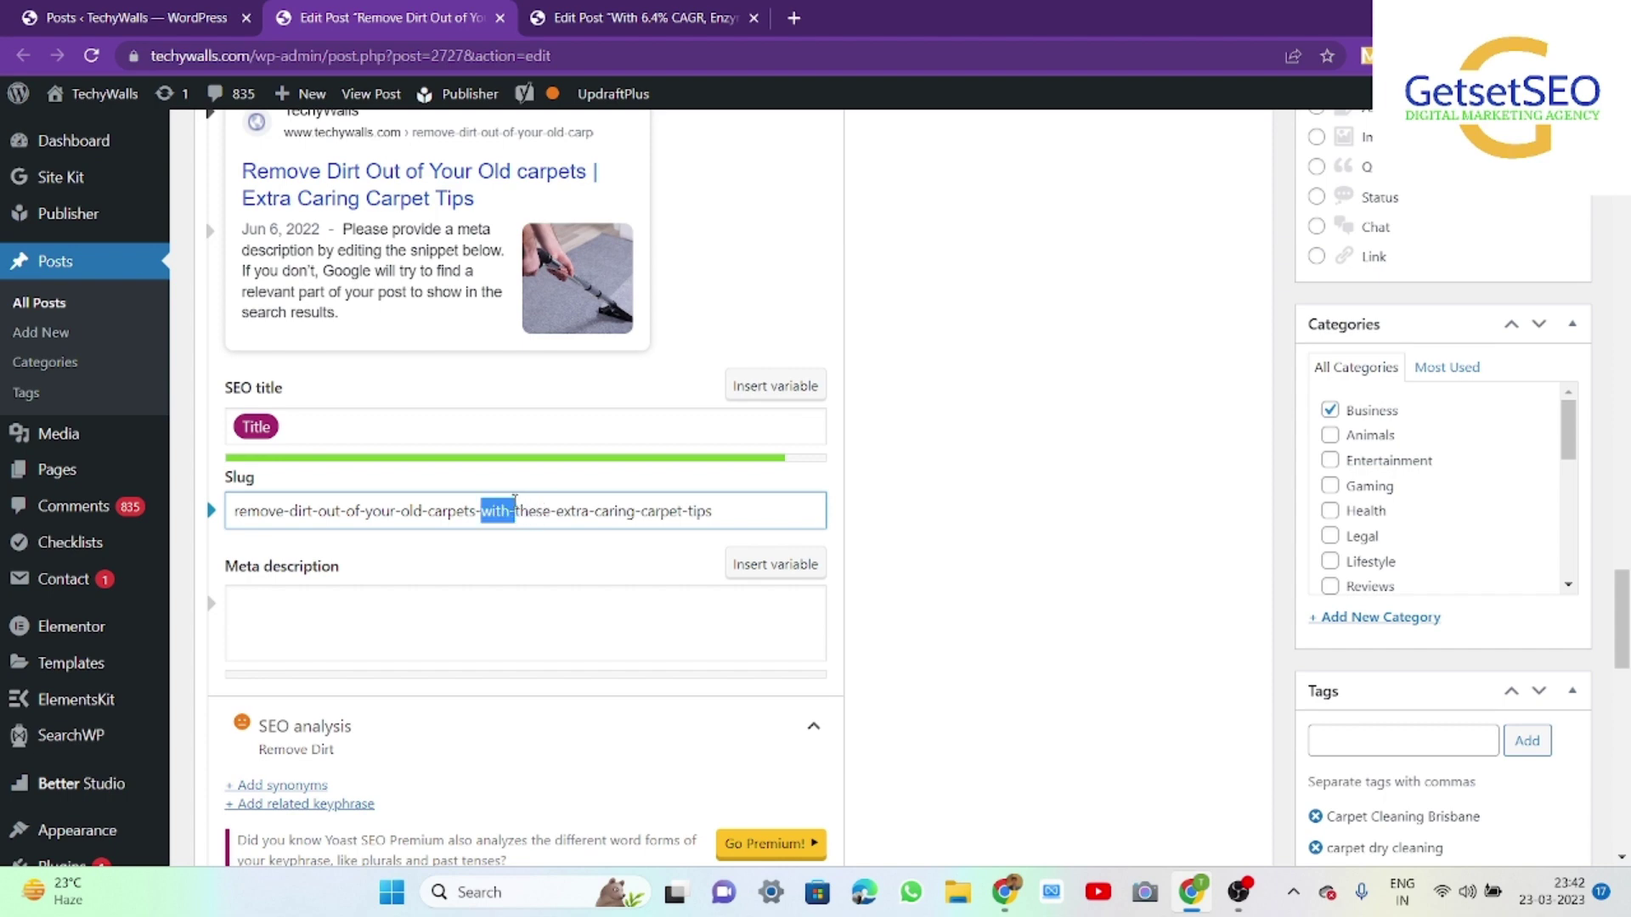
key(BackSpace)
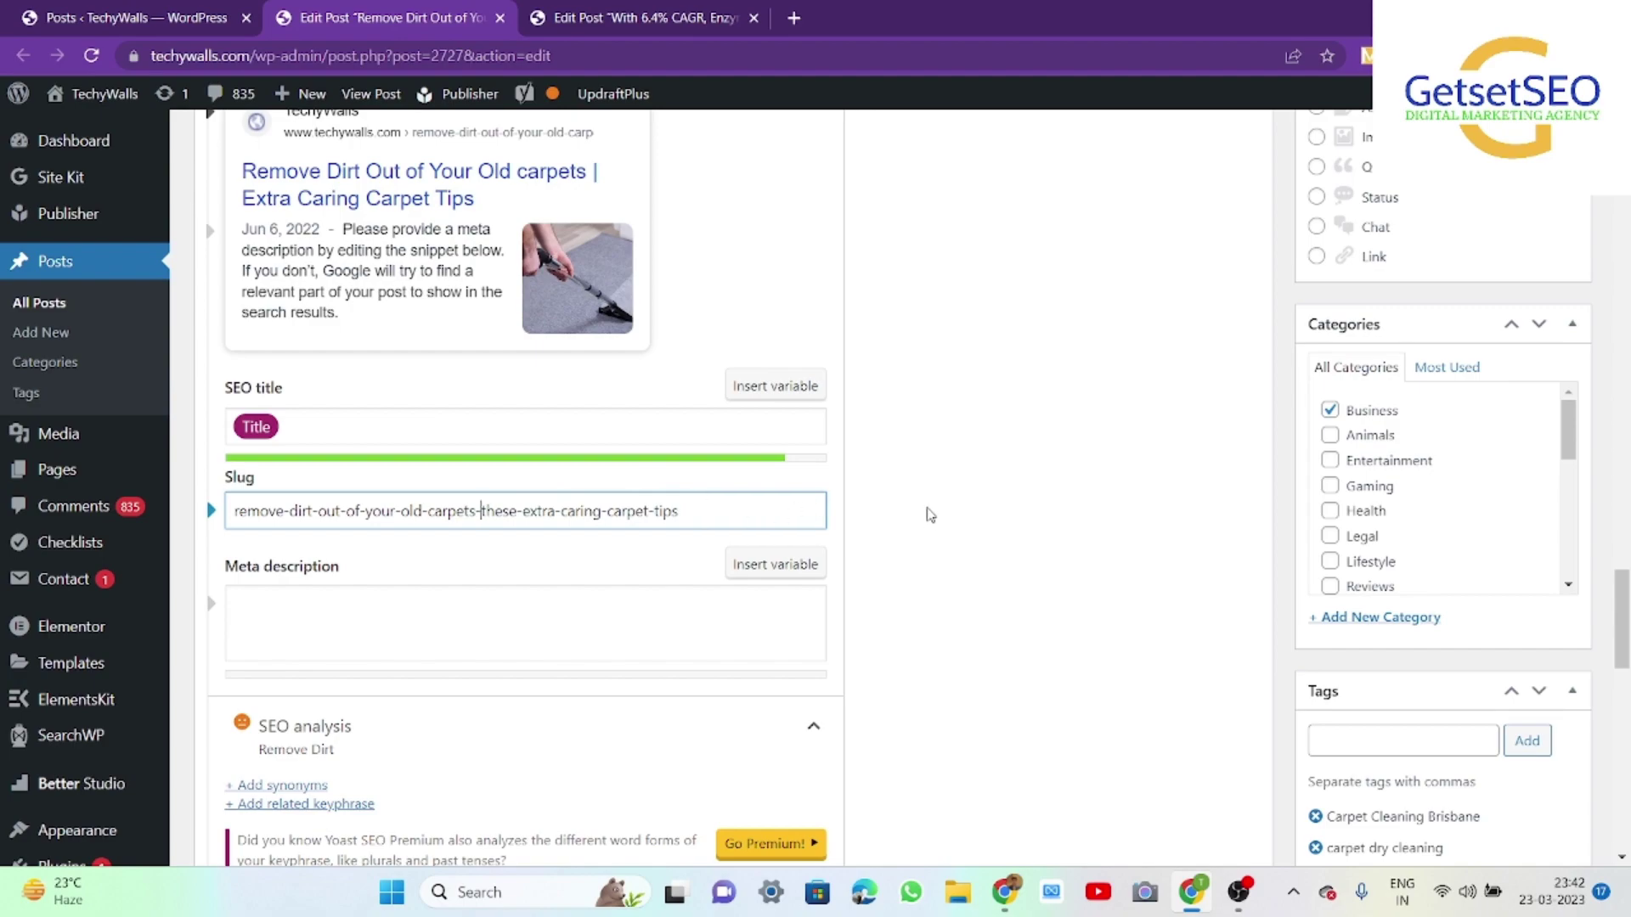
click(942, 484)
Accept the Grammarly correction that drops the article before "old" in the introduction paragraph
scroll(983, 451, up, 20)
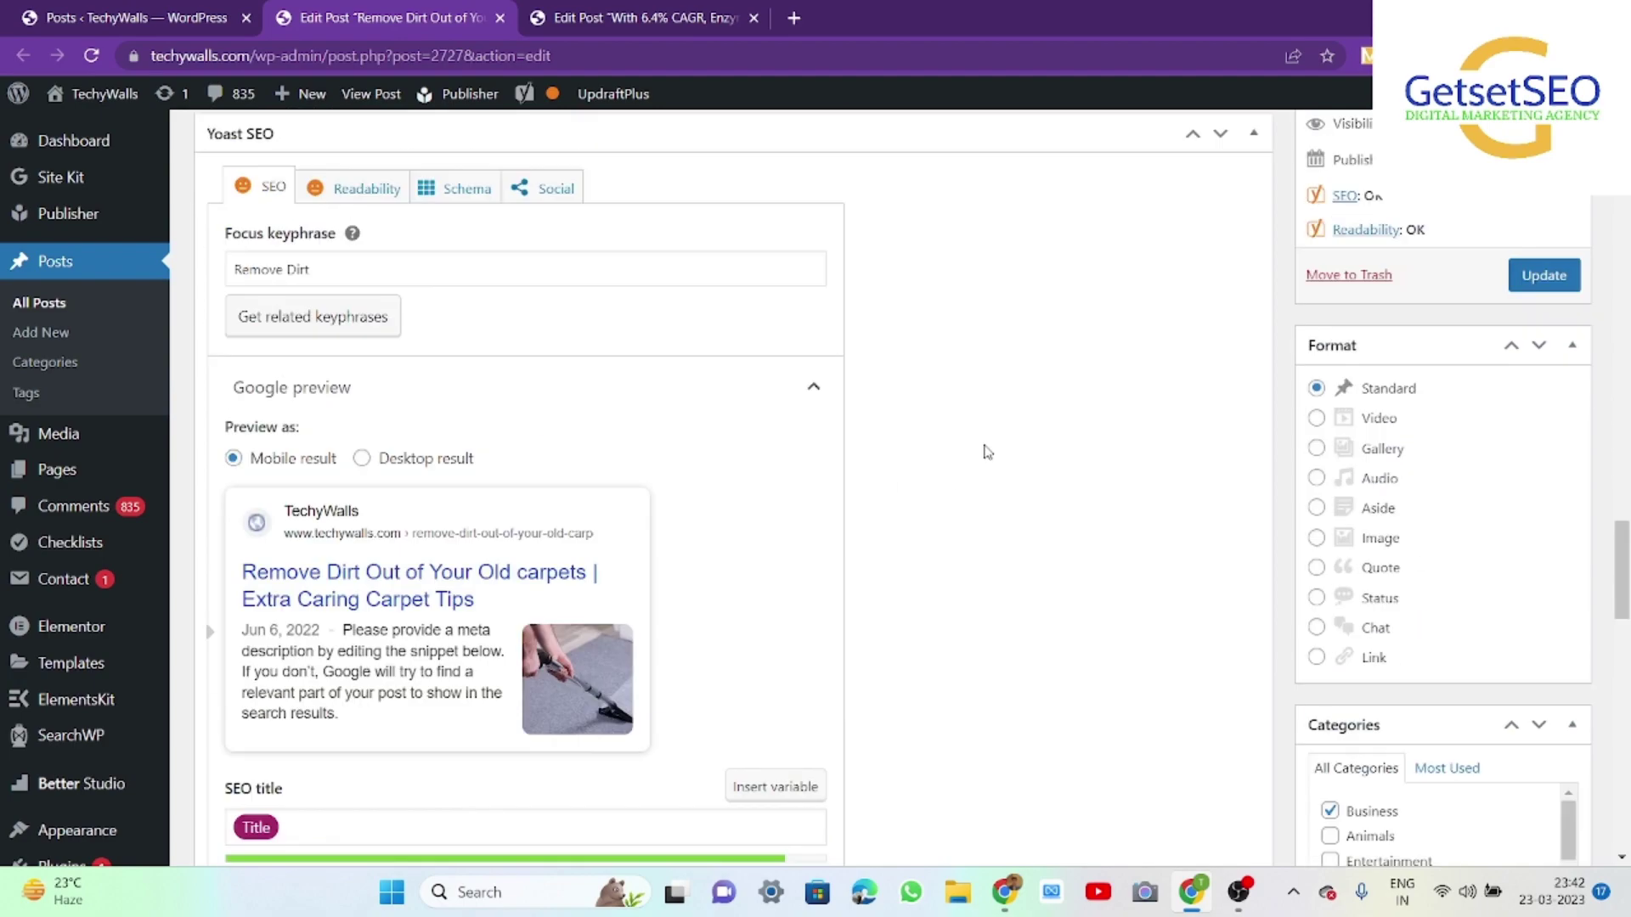
scroll(642, 444, up, 6)
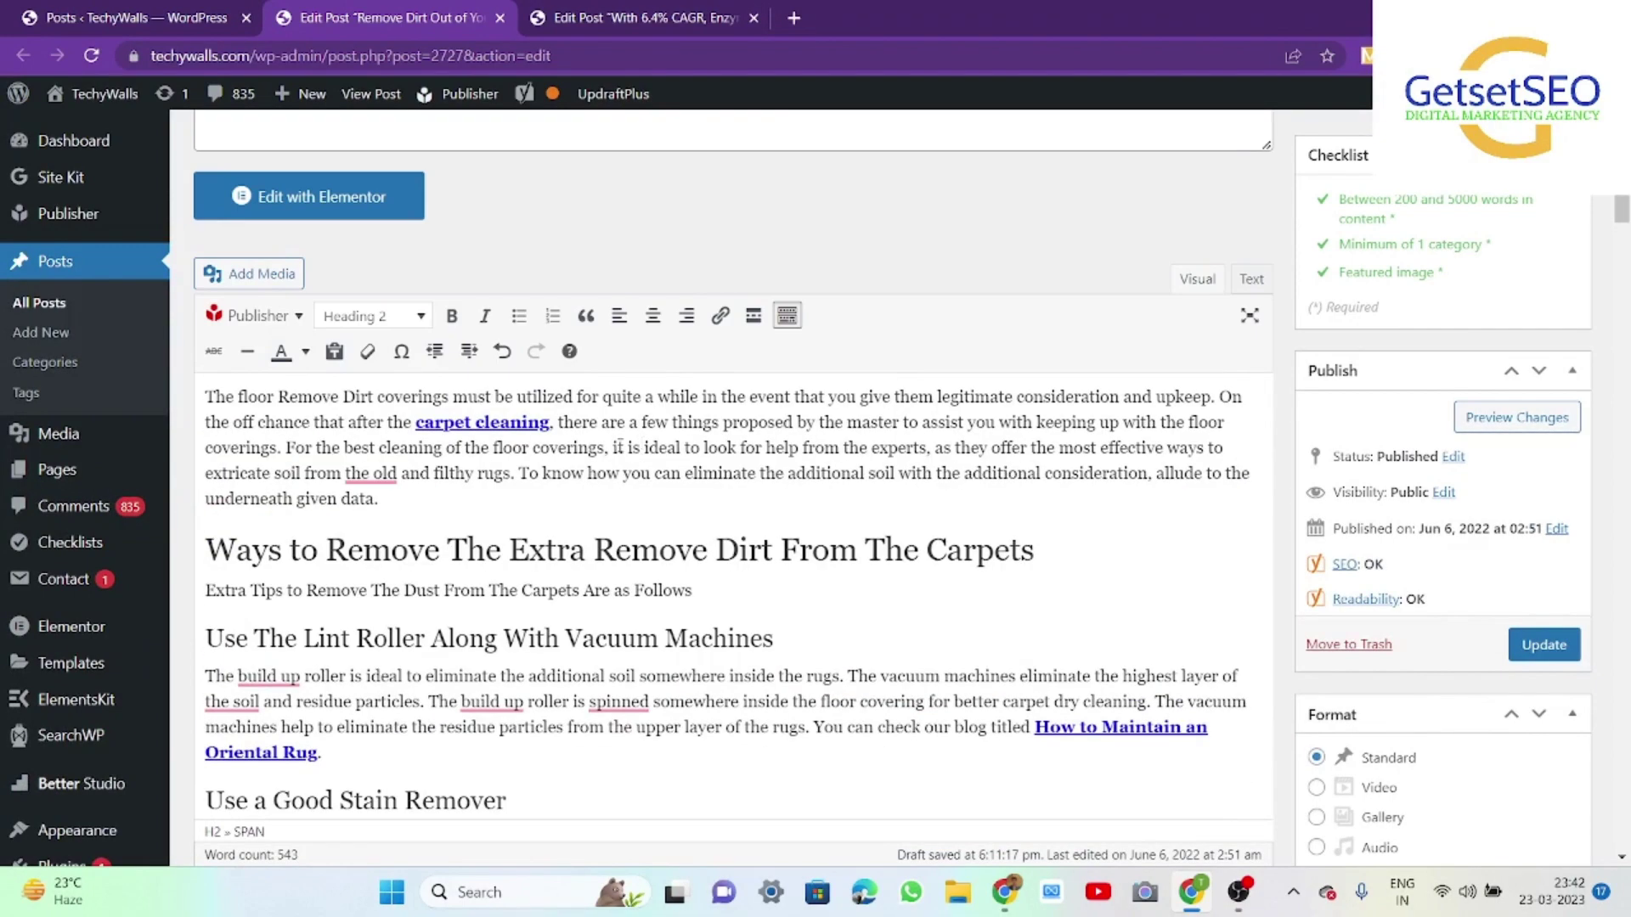
click(371, 473)
click(375, 535)
Accept the Grammarly corrections in the lint roller paragraph: "build-up" in both places, "spinning", and "soil" without its article
scroll(535, 500, down, 3)
click(508, 482)
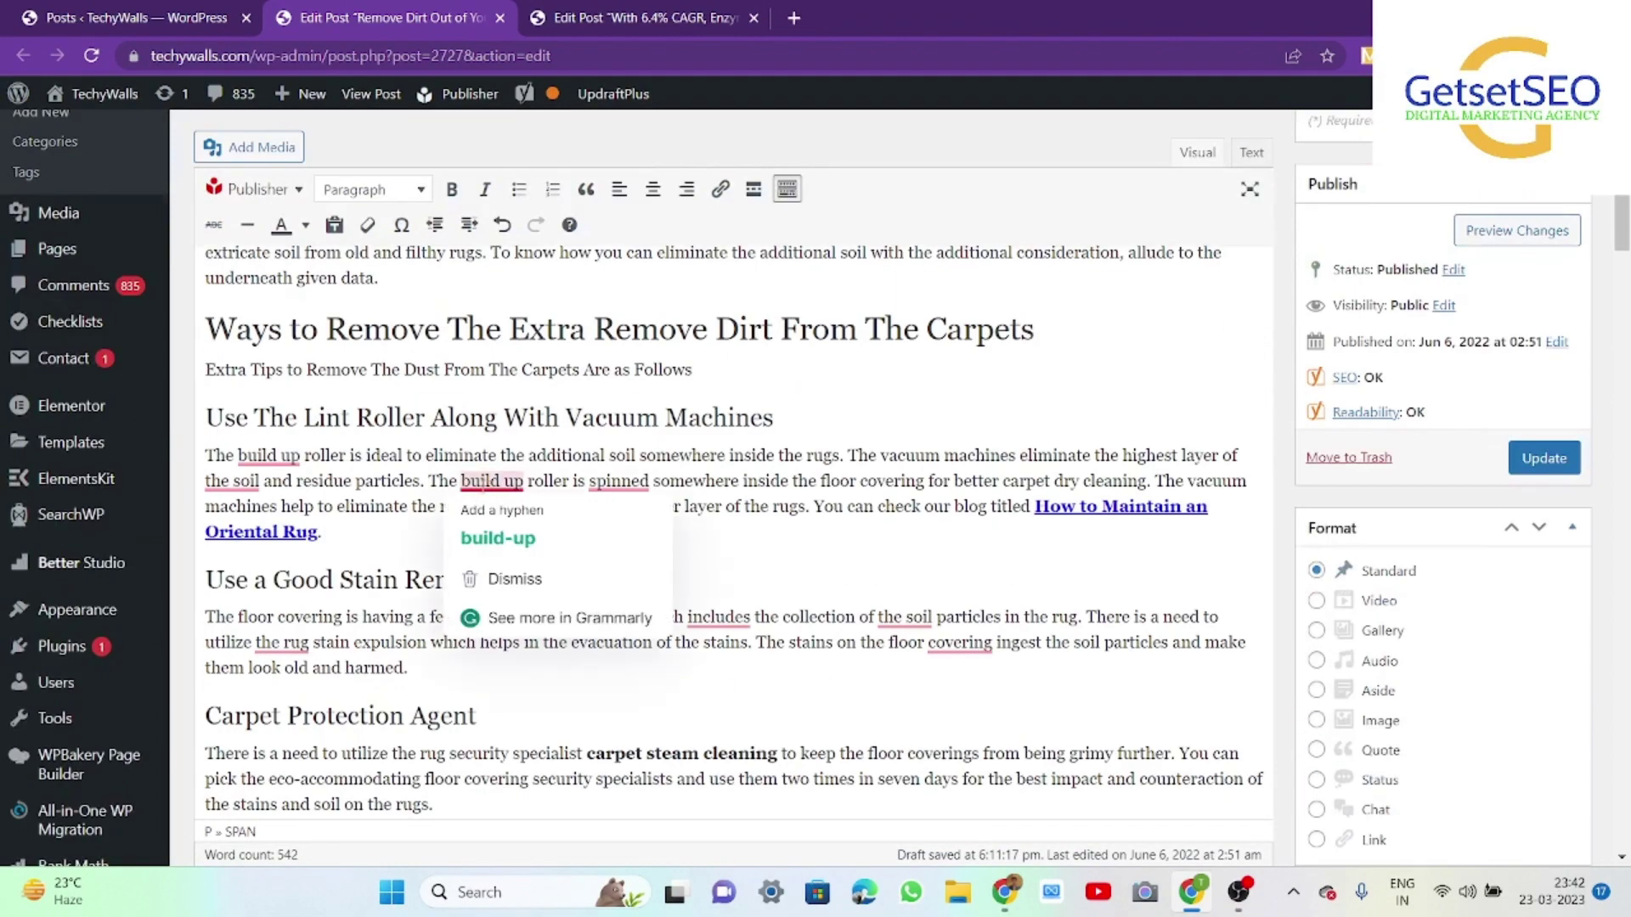
click(506, 535)
click(257, 461)
click(274, 513)
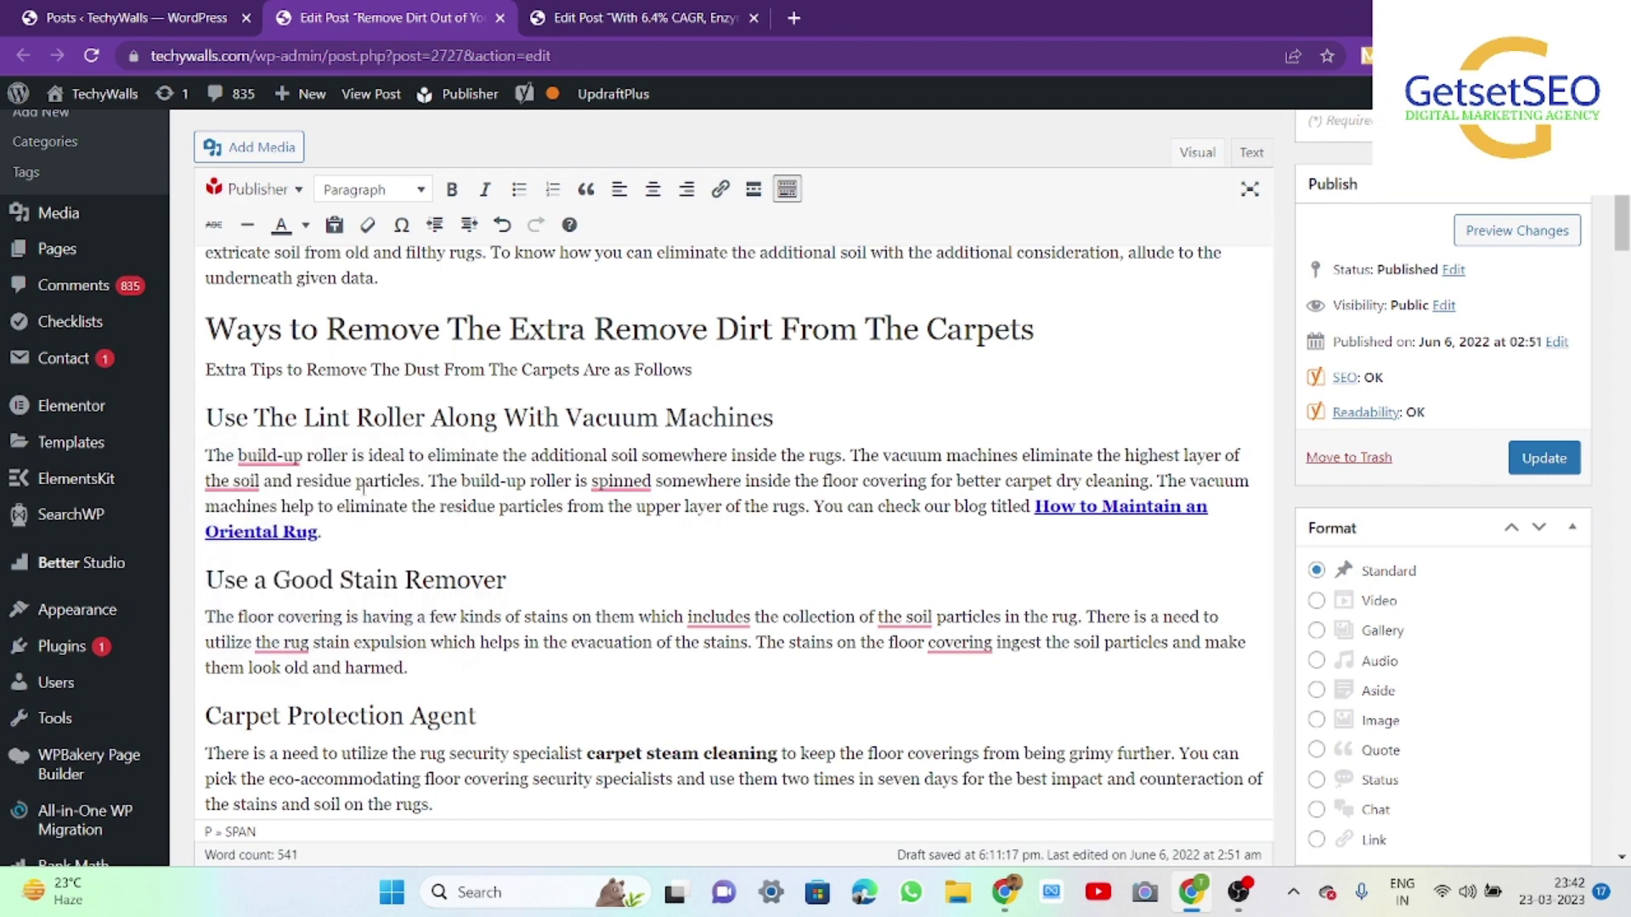
click(626, 484)
click(628, 520)
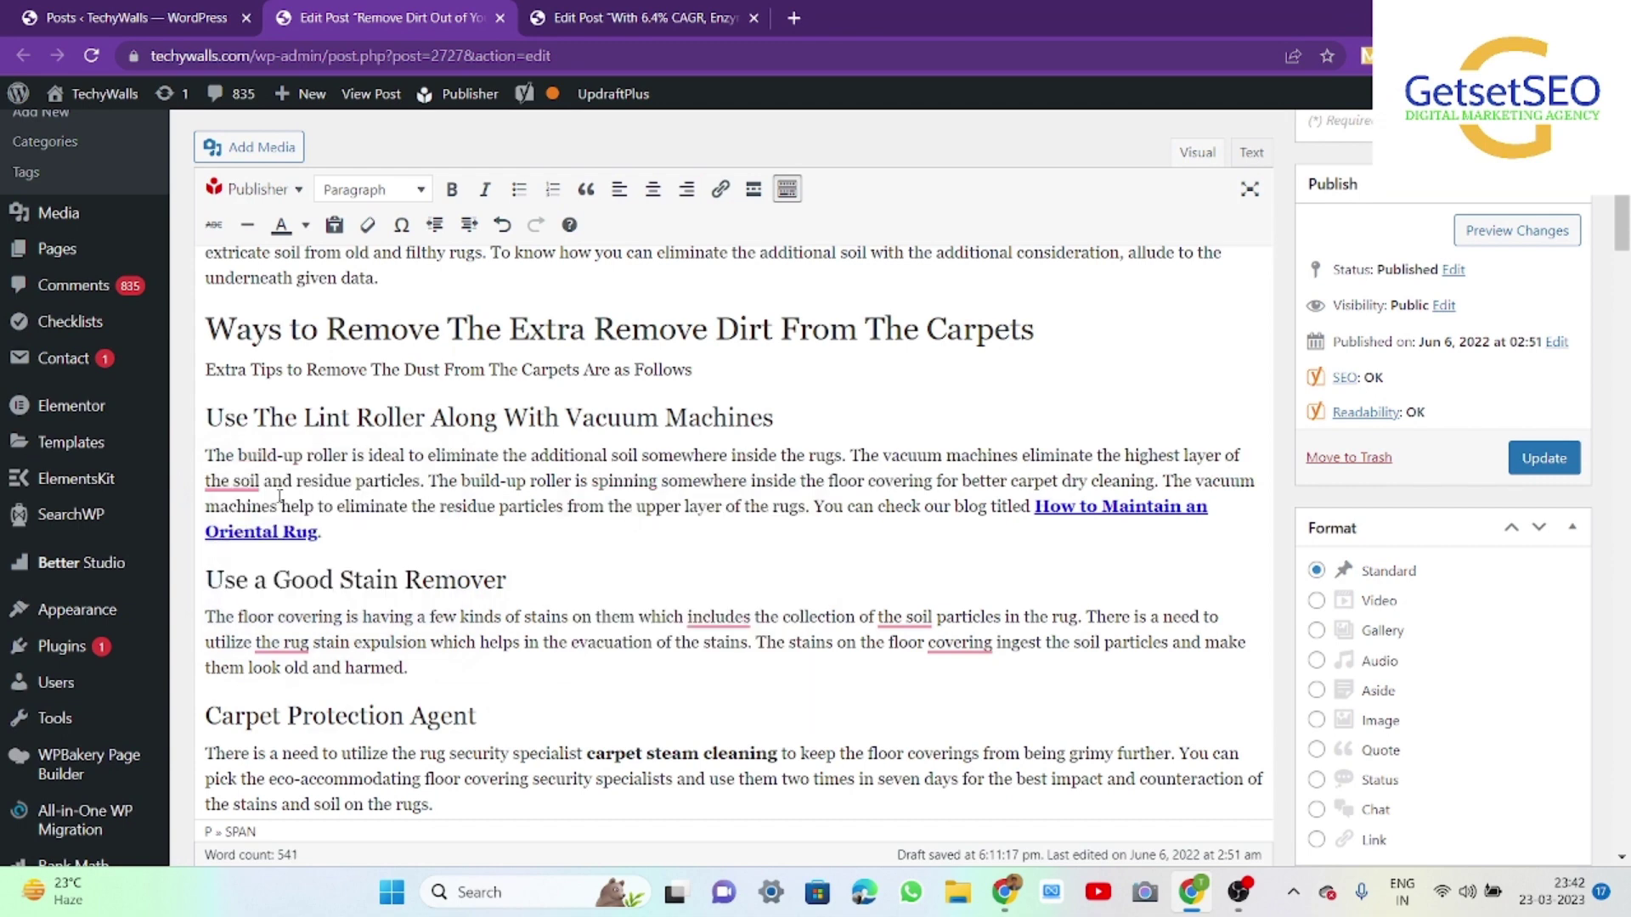
click(231, 481)
click(228, 532)
Accept the Grammarly corrections in the stain remover paragraph: "include", "cover", and "soil" and "rug" without their articles
scroll(661, 507, down, 3)
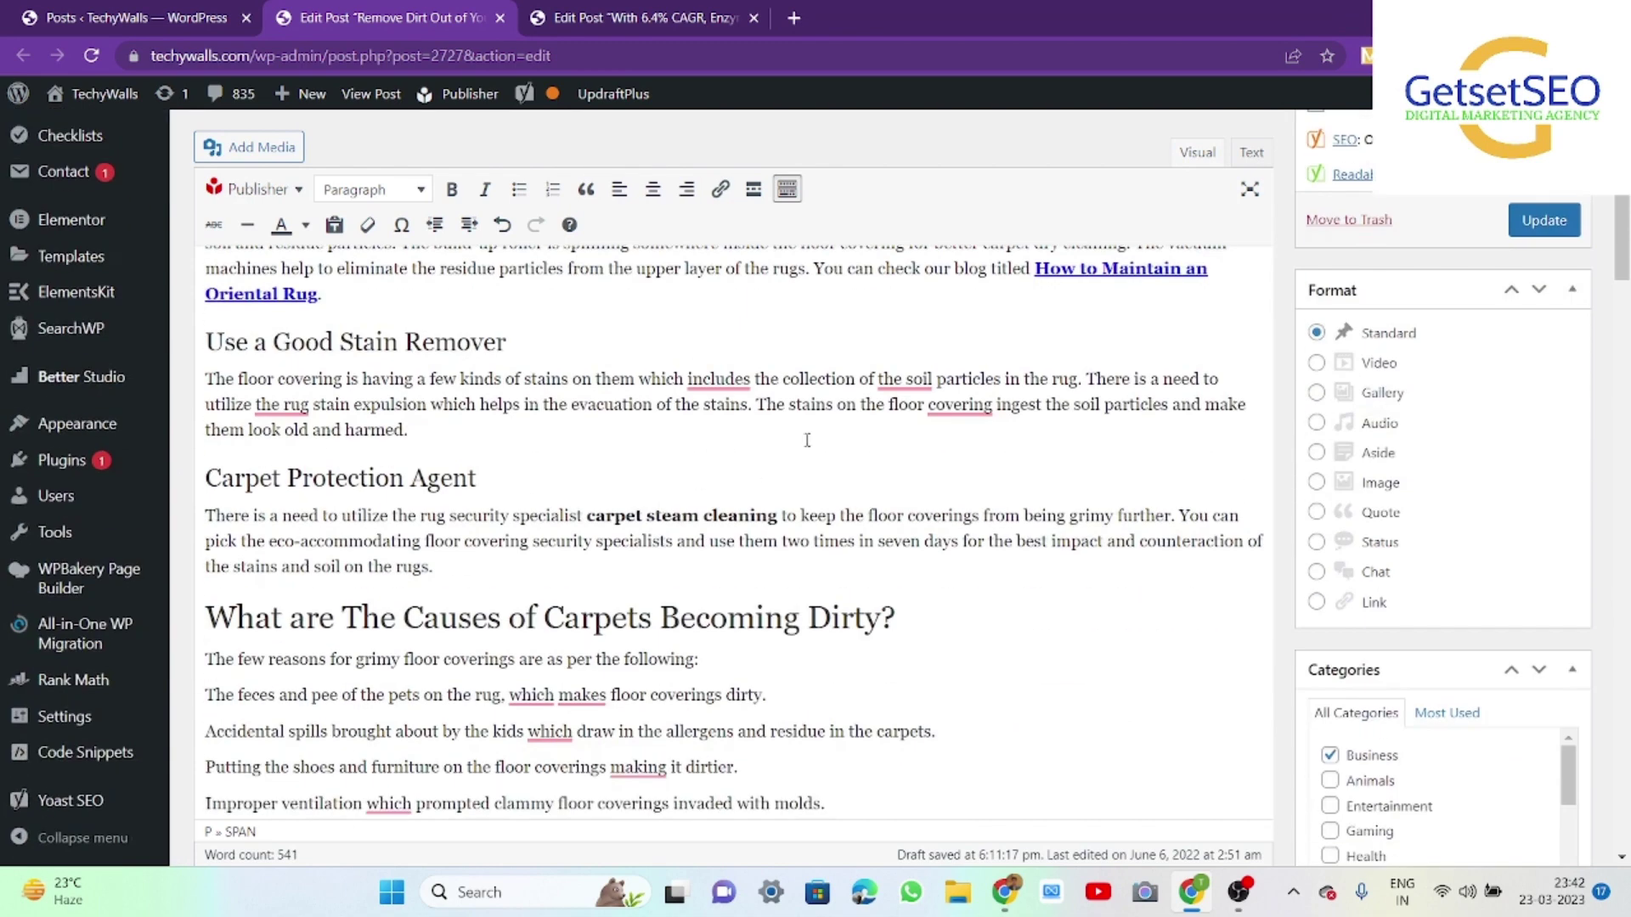
click(731, 381)
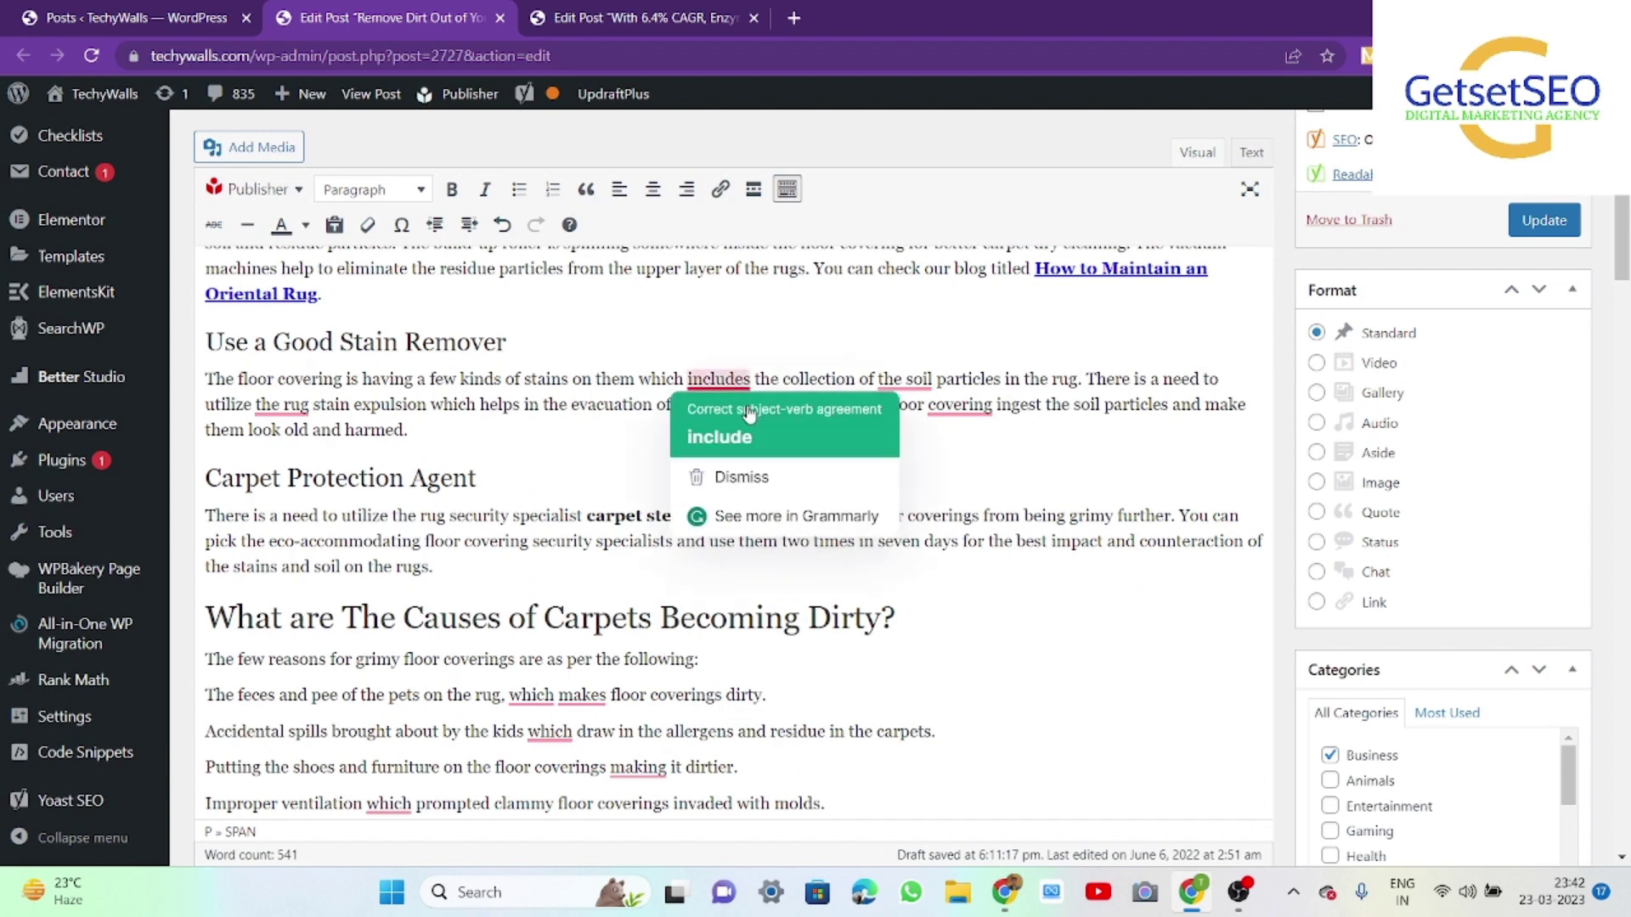
click(719, 436)
click(897, 379)
click(890, 437)
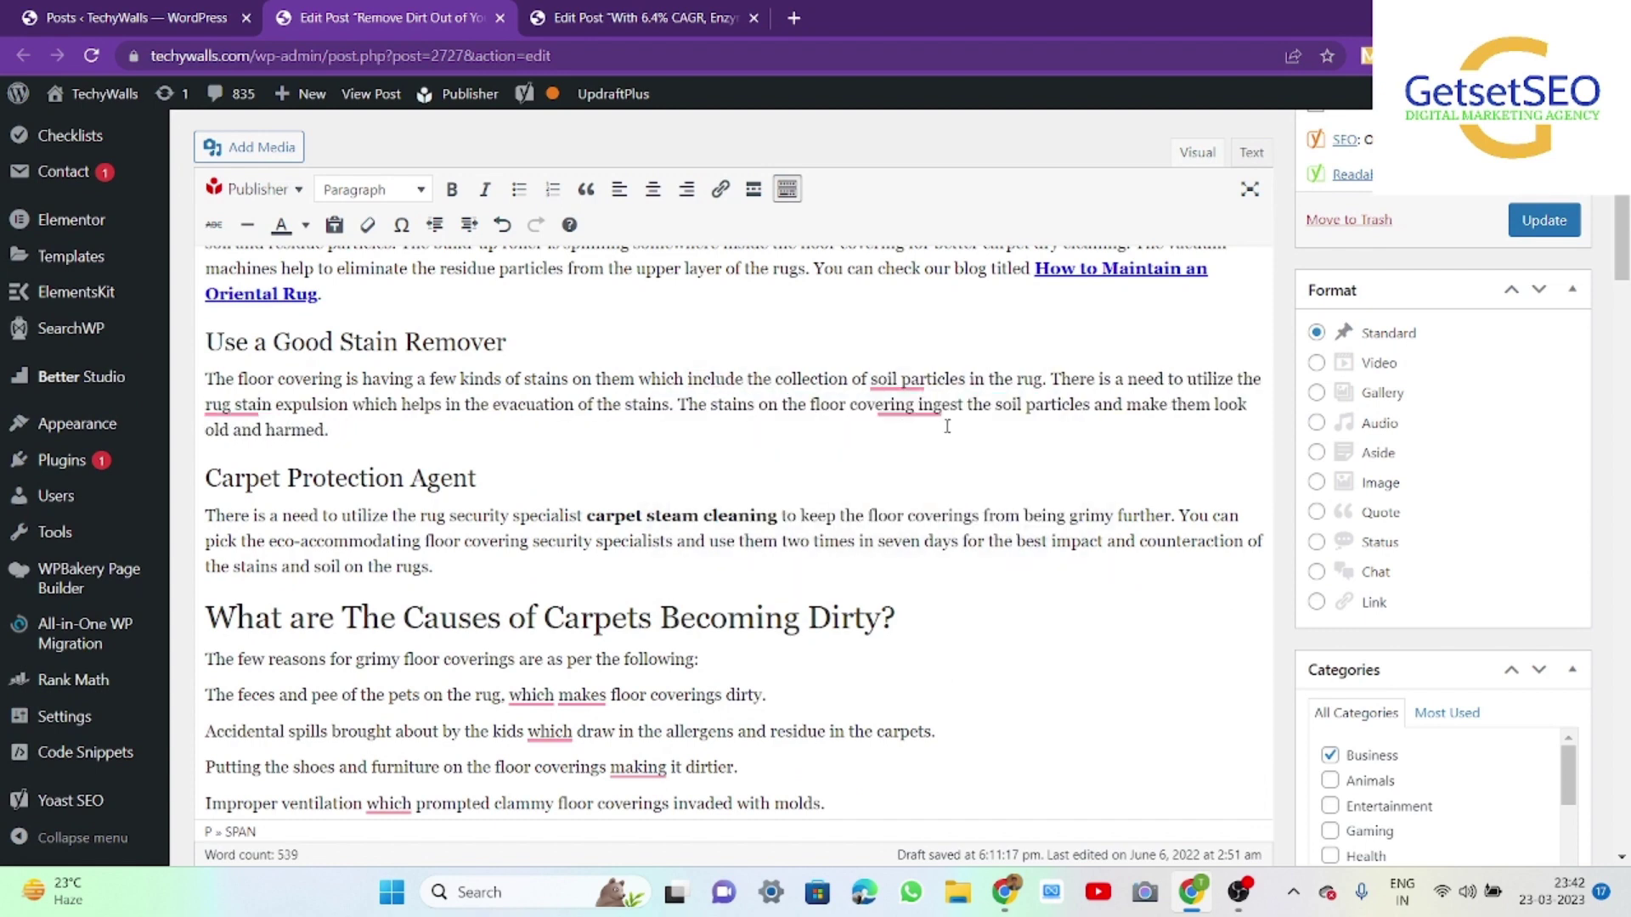
click(884, 406)
click(887, 451)
click(1249, 379)
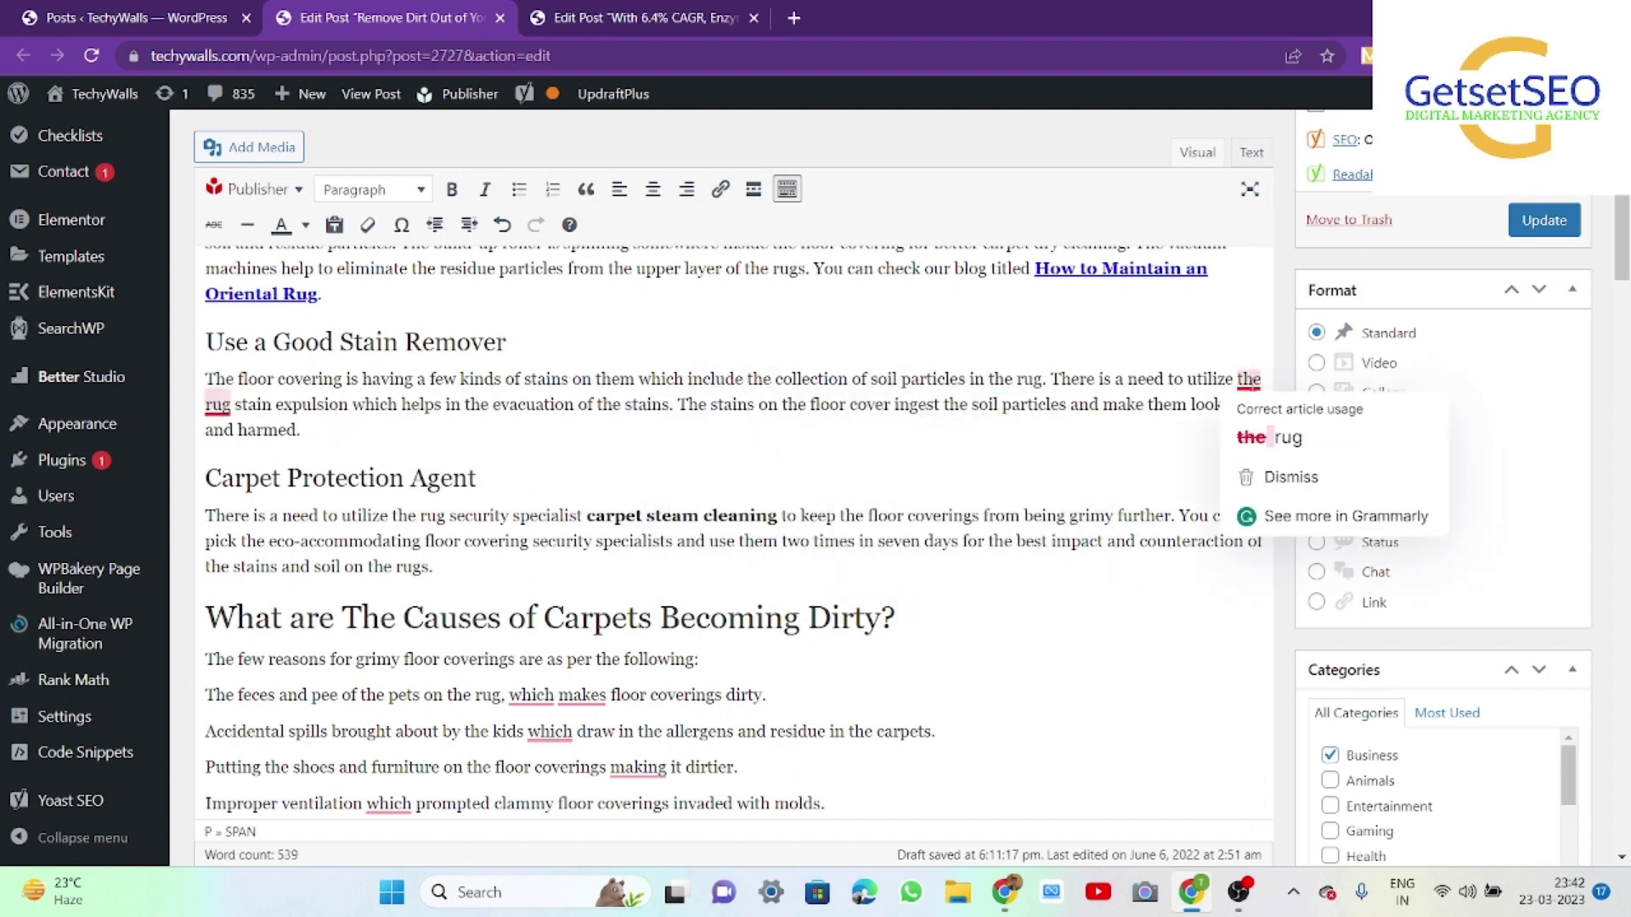
click(1241, 435)
Accept the Grammarly corrections in the dirty carpet causes list: "make", "makes", and removal of "which" from the accidental spills and improper ventilation lines
click(582, 695)
click(614, 595)
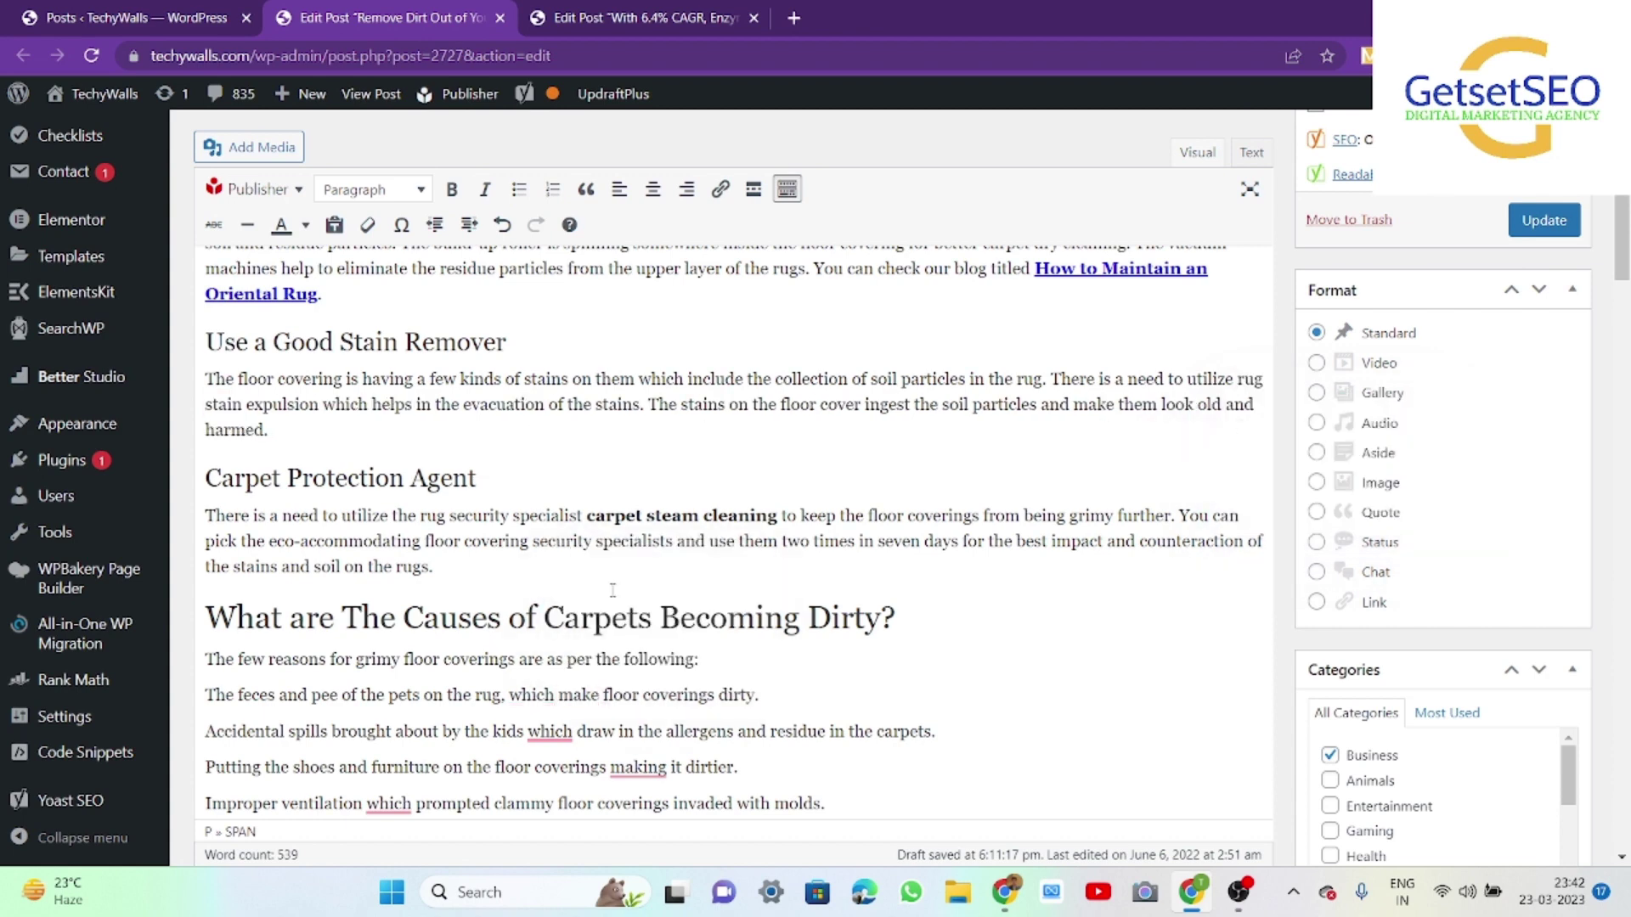
click(550, 732)
click(594, 606)
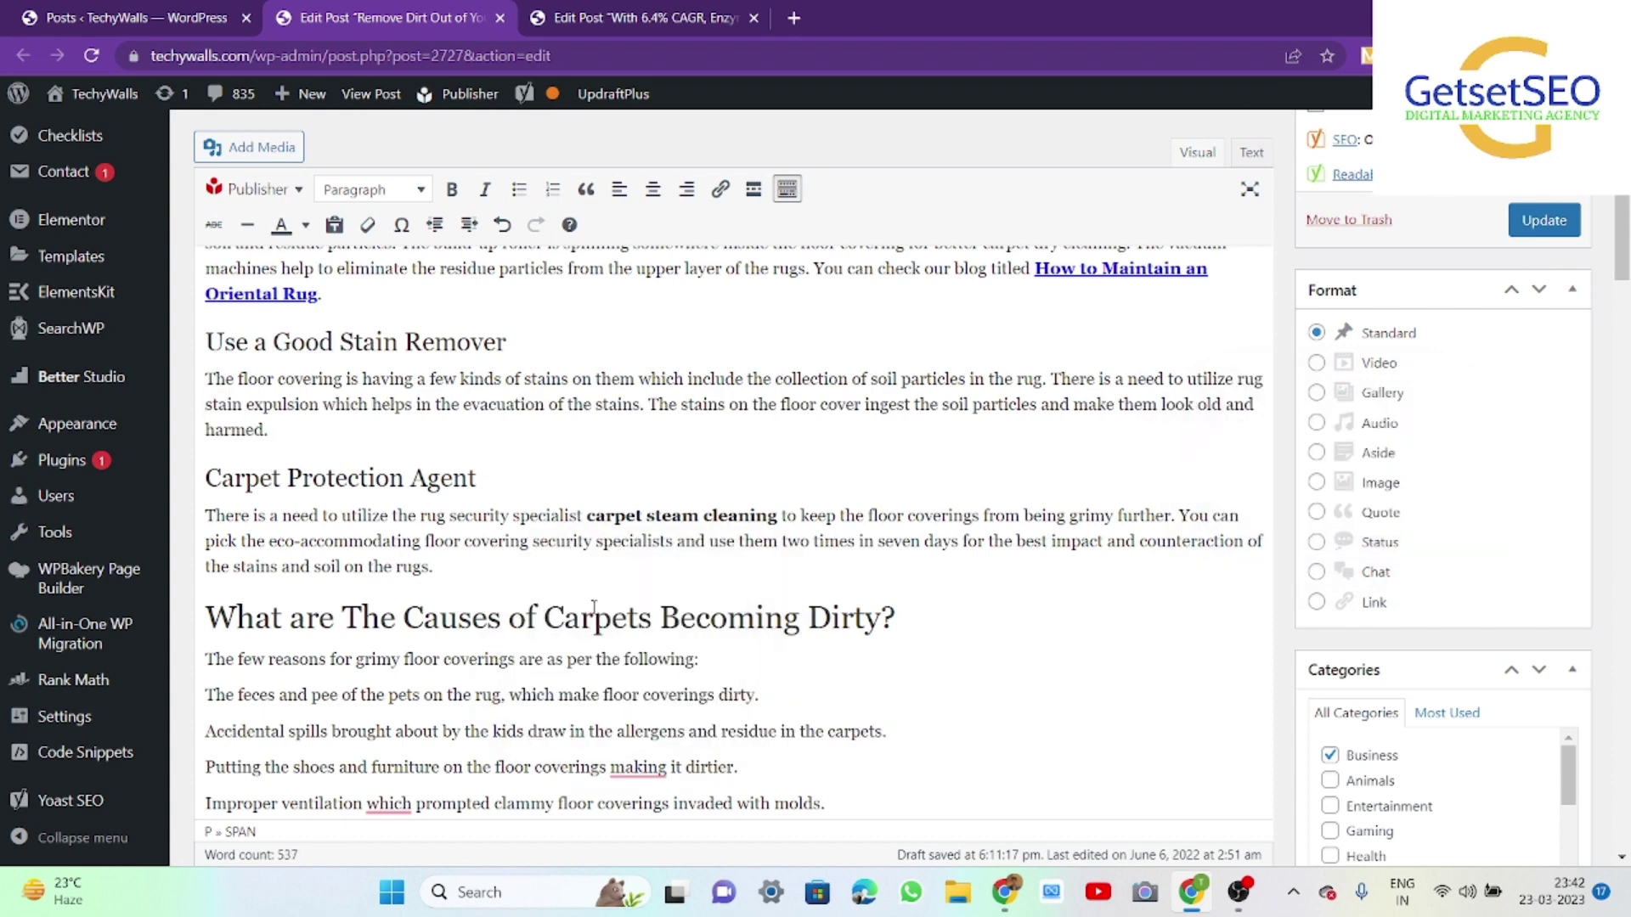
click(650, 767)
click(679, 673)
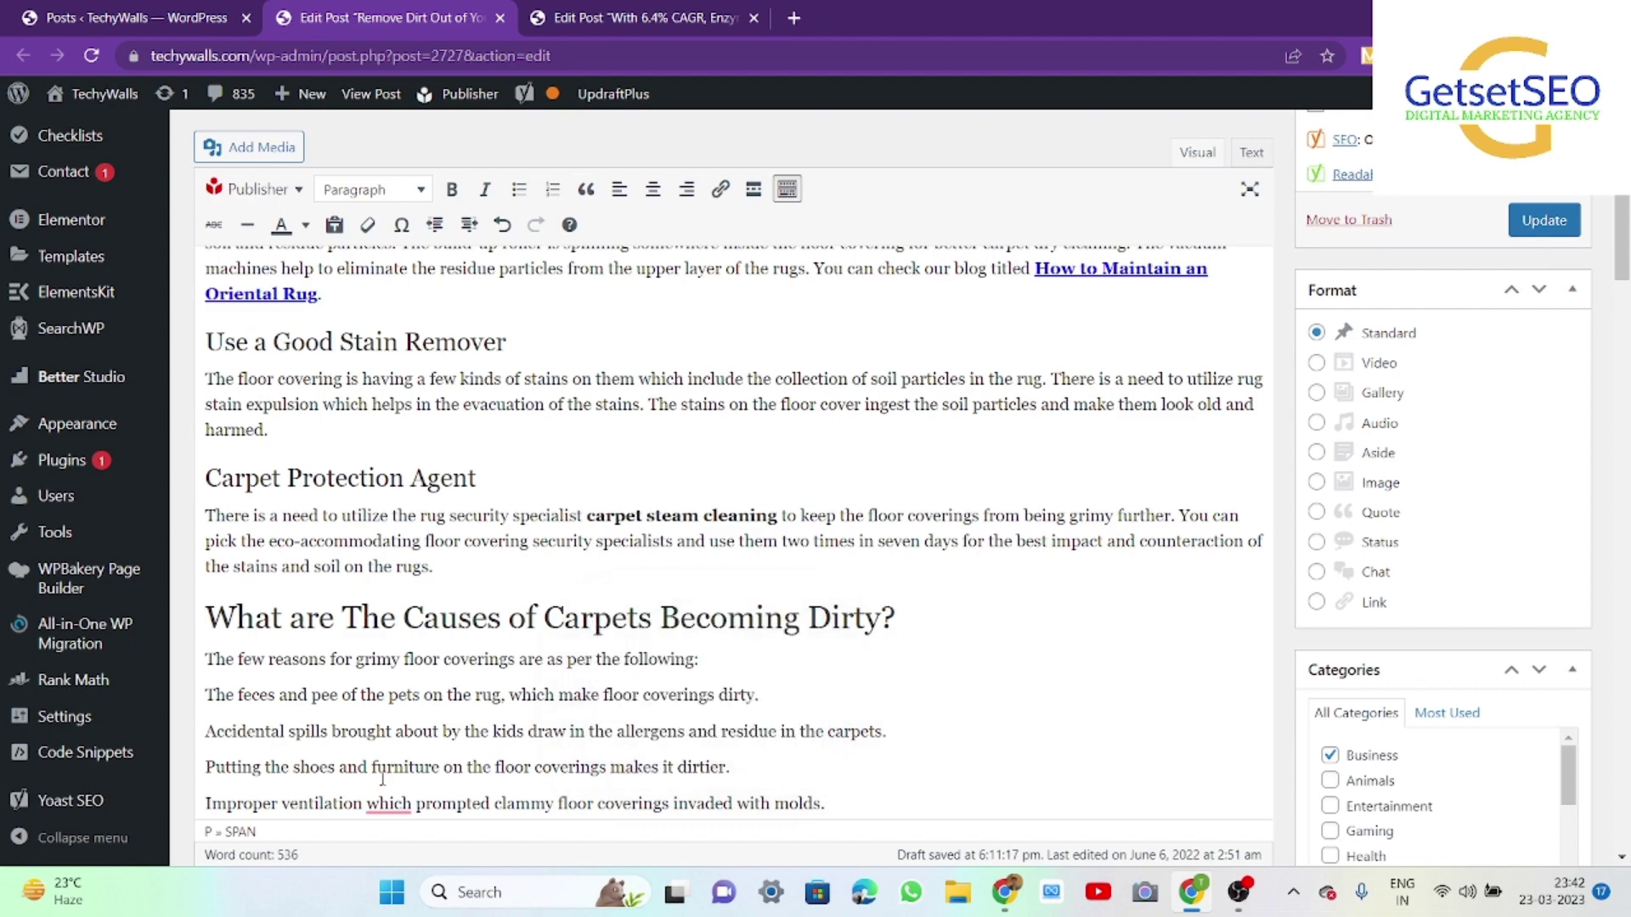
click(405, 803)
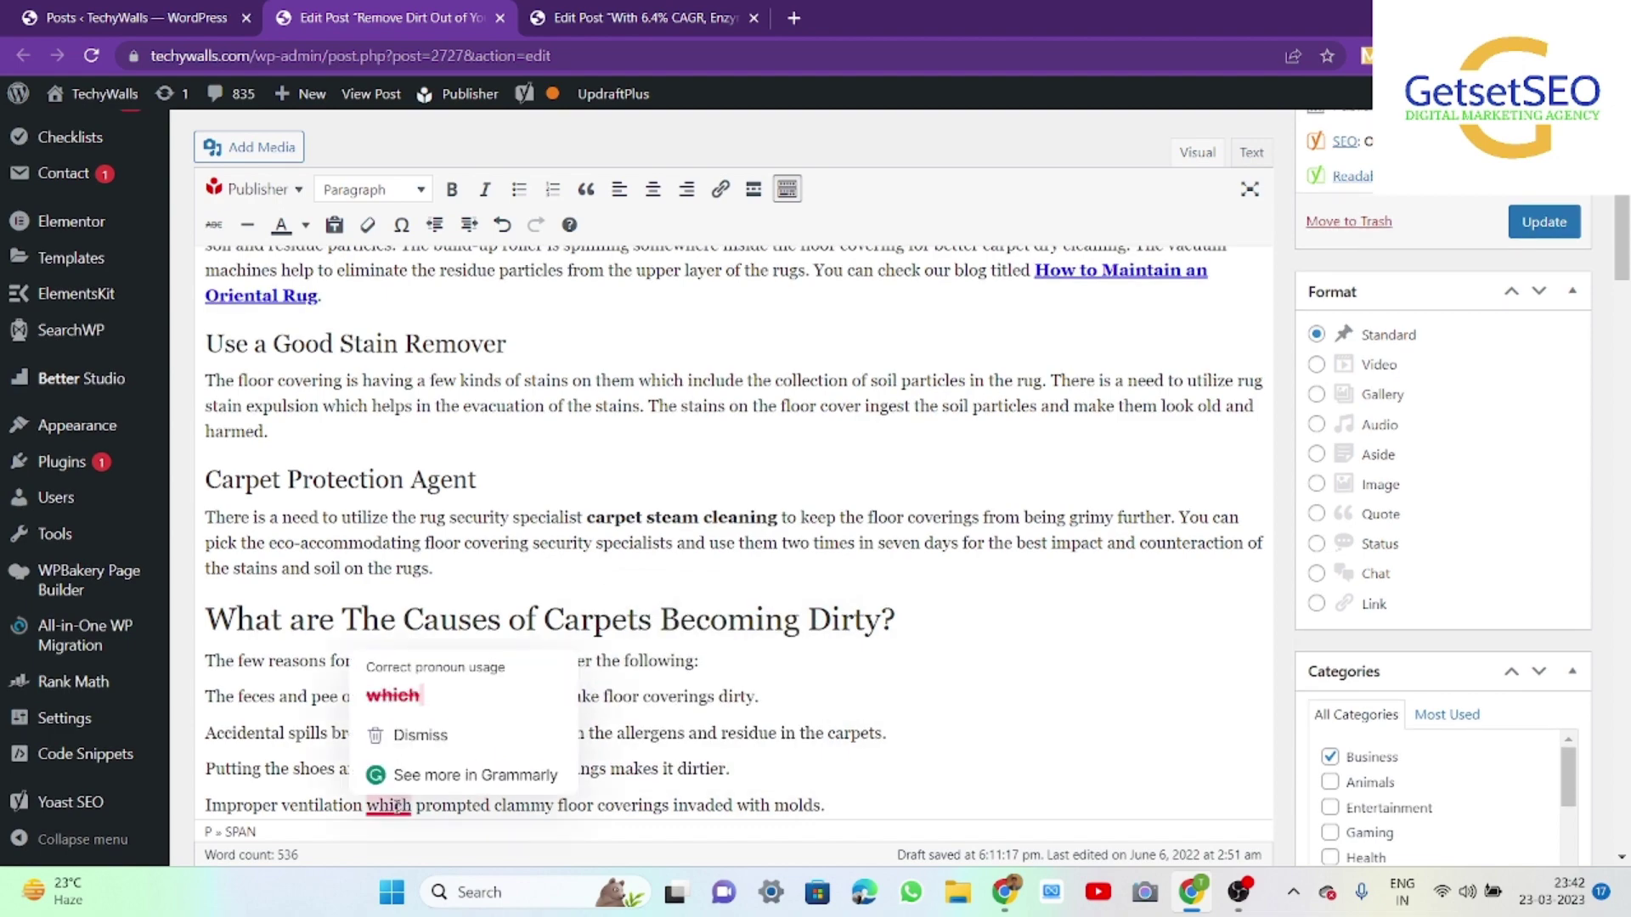
click(459, 697)
Review the Yoast SEO snippet fields and search the page for the keyphrase "Remove Dirt"
scroll(740, 629, up, 1)
scroll(740, 629, down, 20)
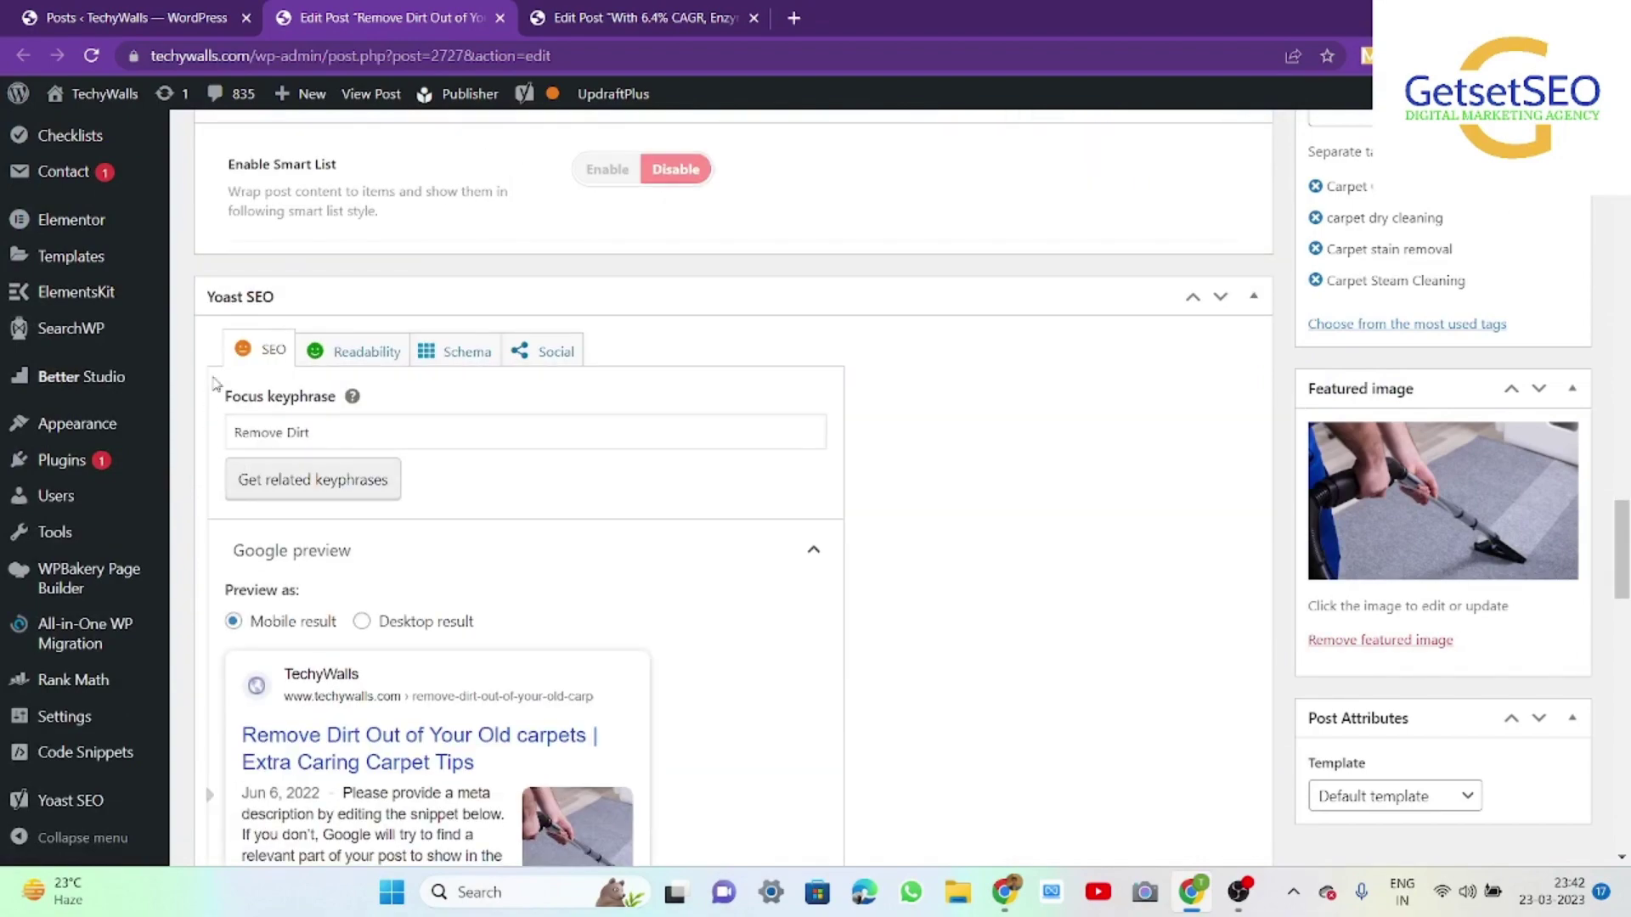
scroll(795, 605, down, 10)
scroll(797, 605, up, 7)
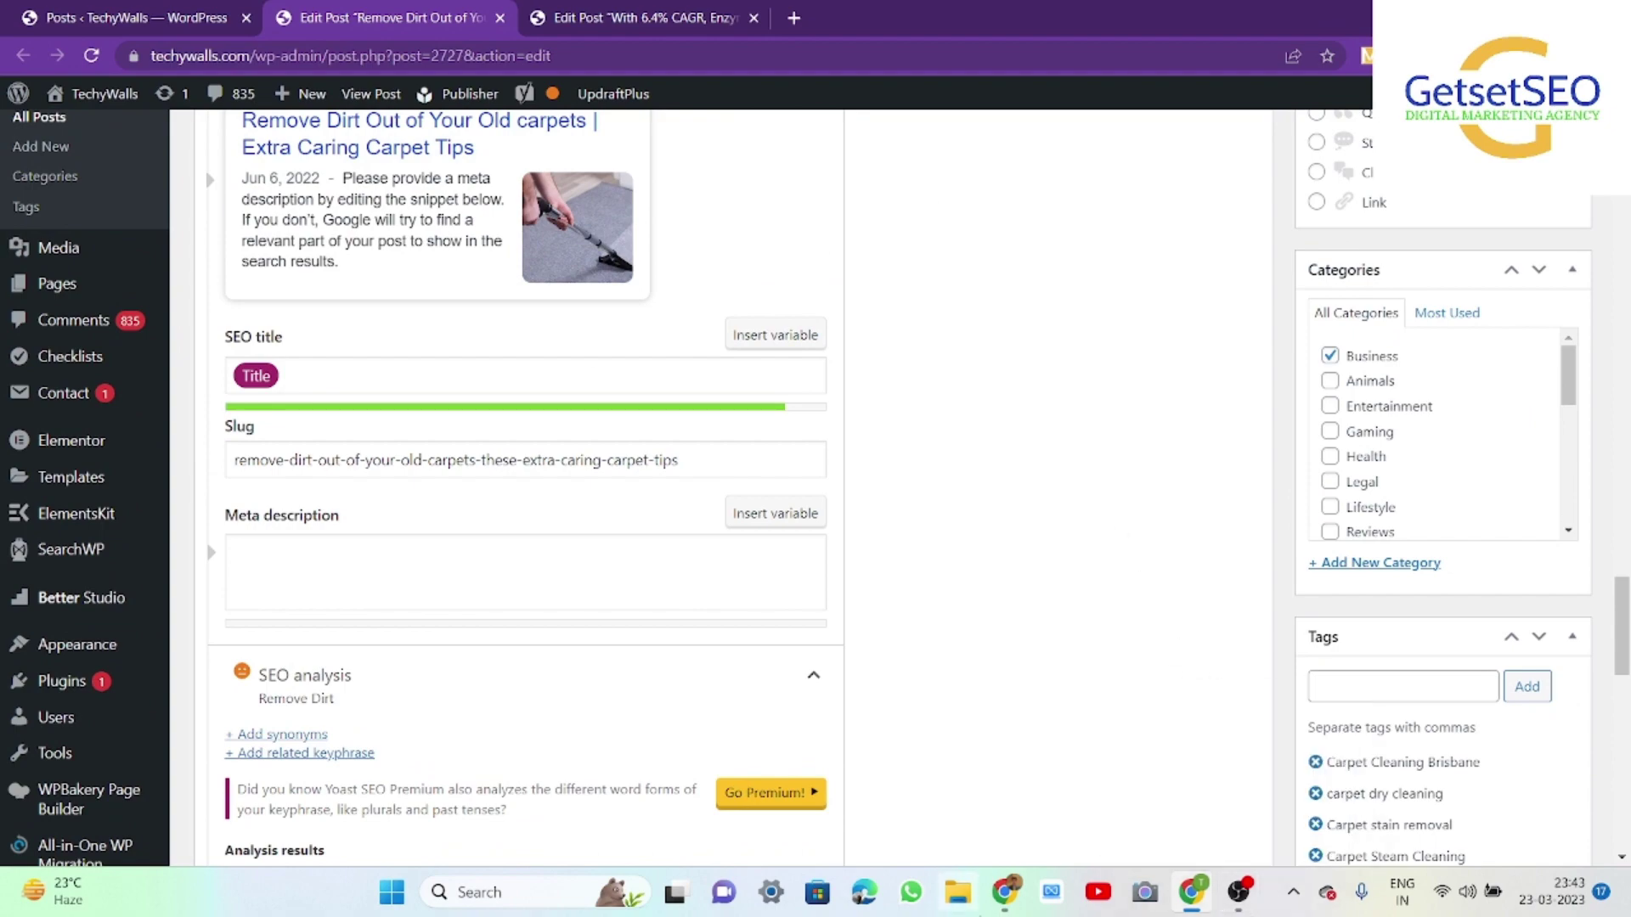
scroll(964, 268, up, 15)
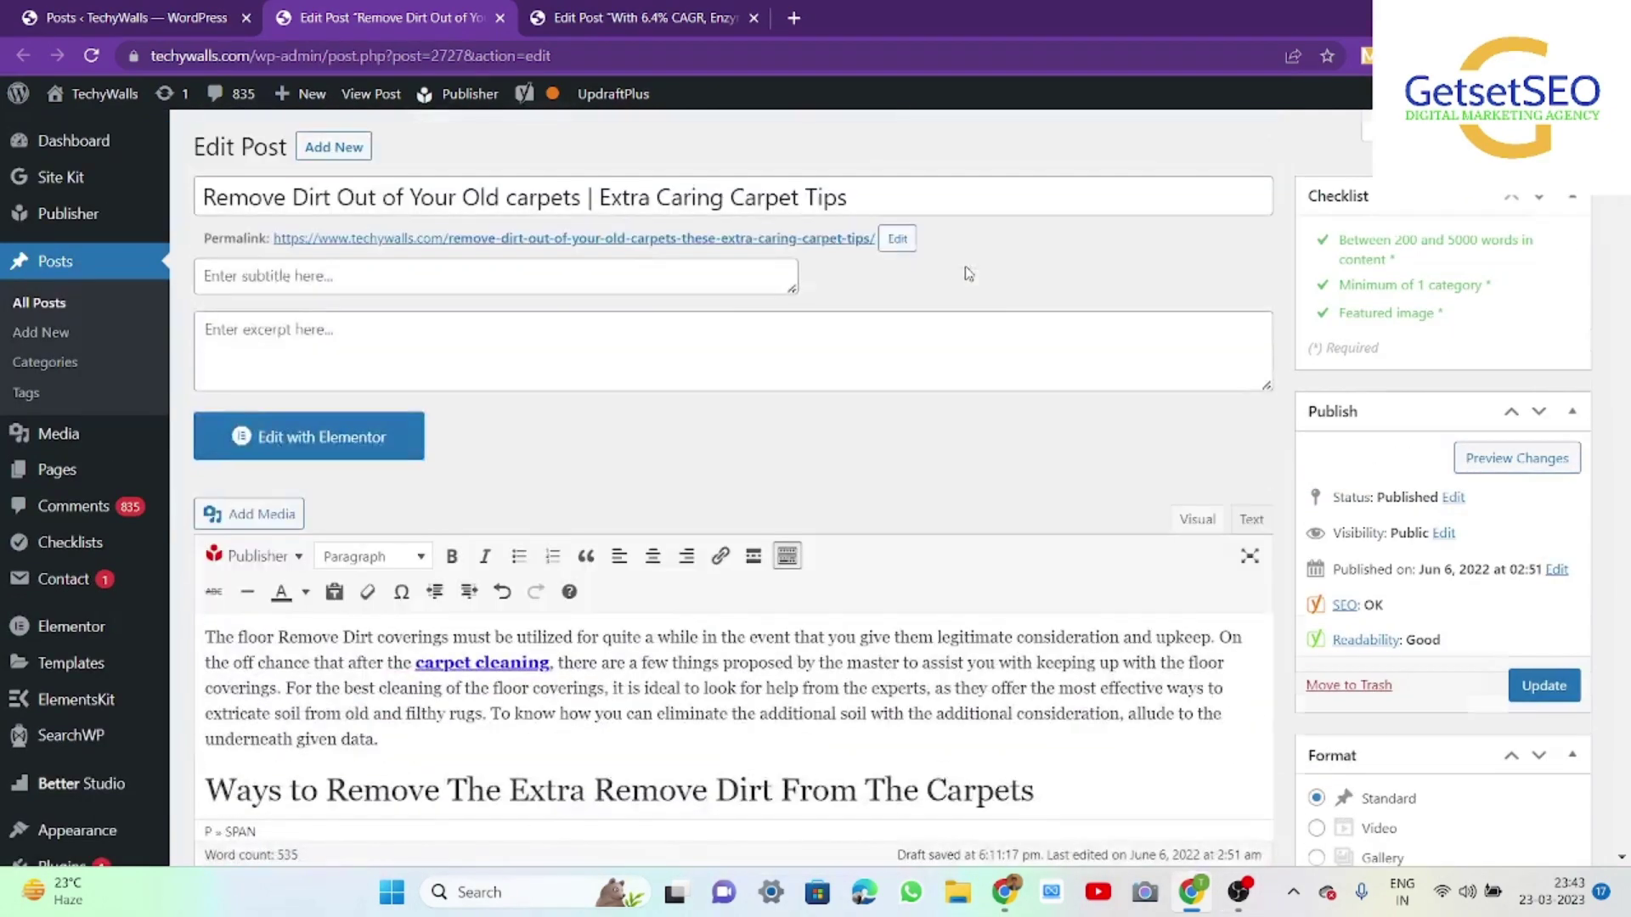
key(ctrl+f)
text(Remove Dirt)
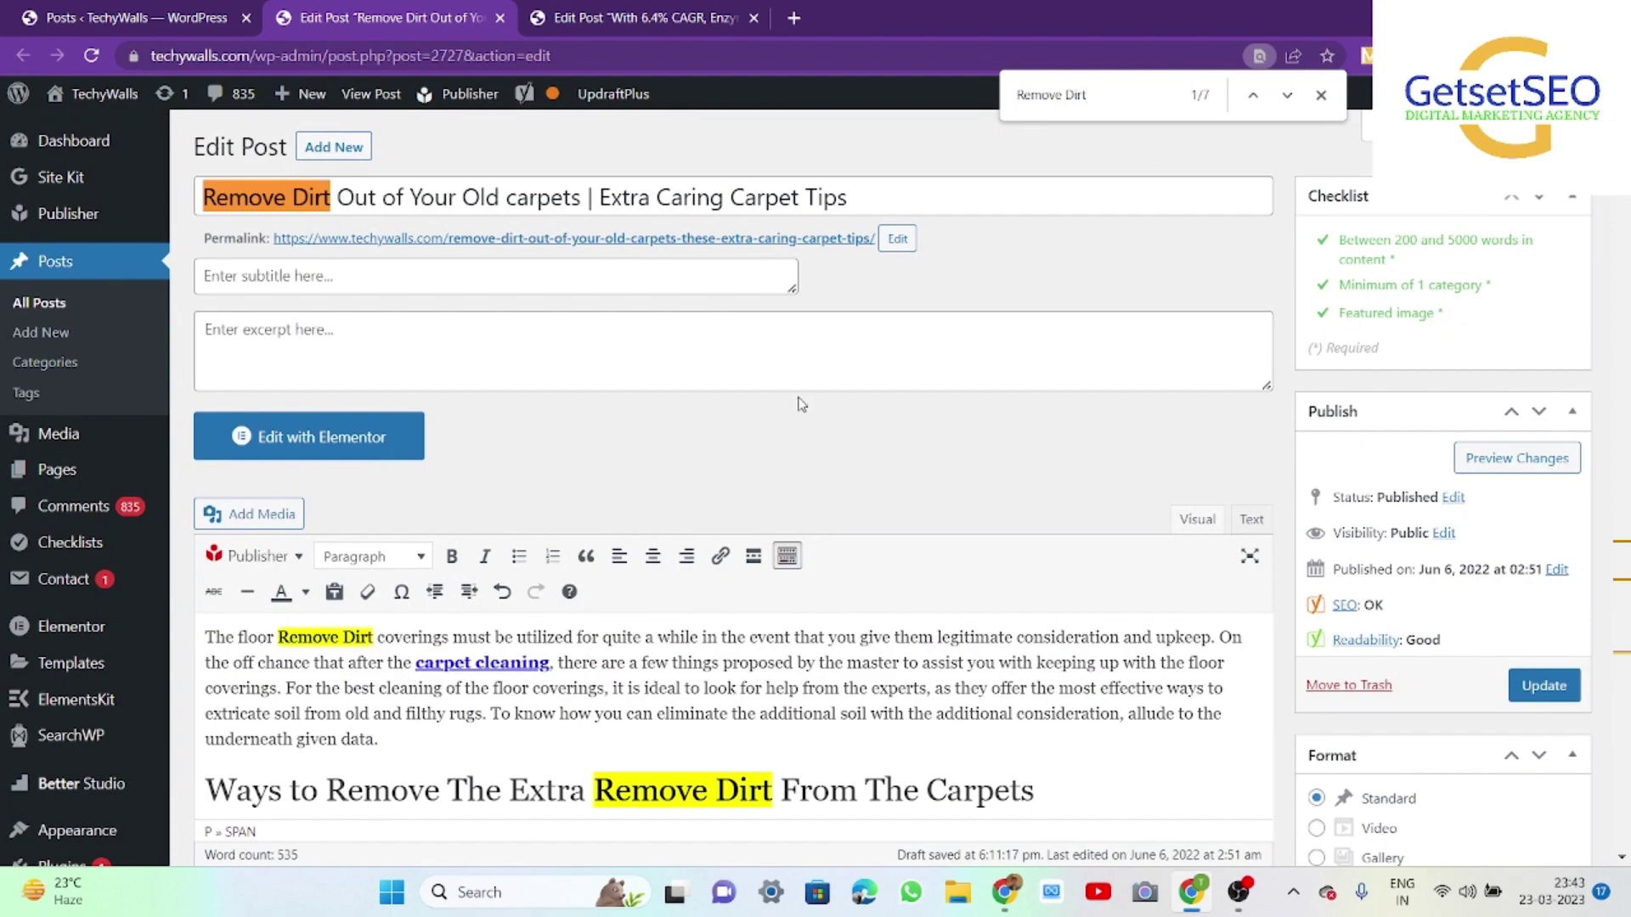
scroll(801, 404, down, 5)
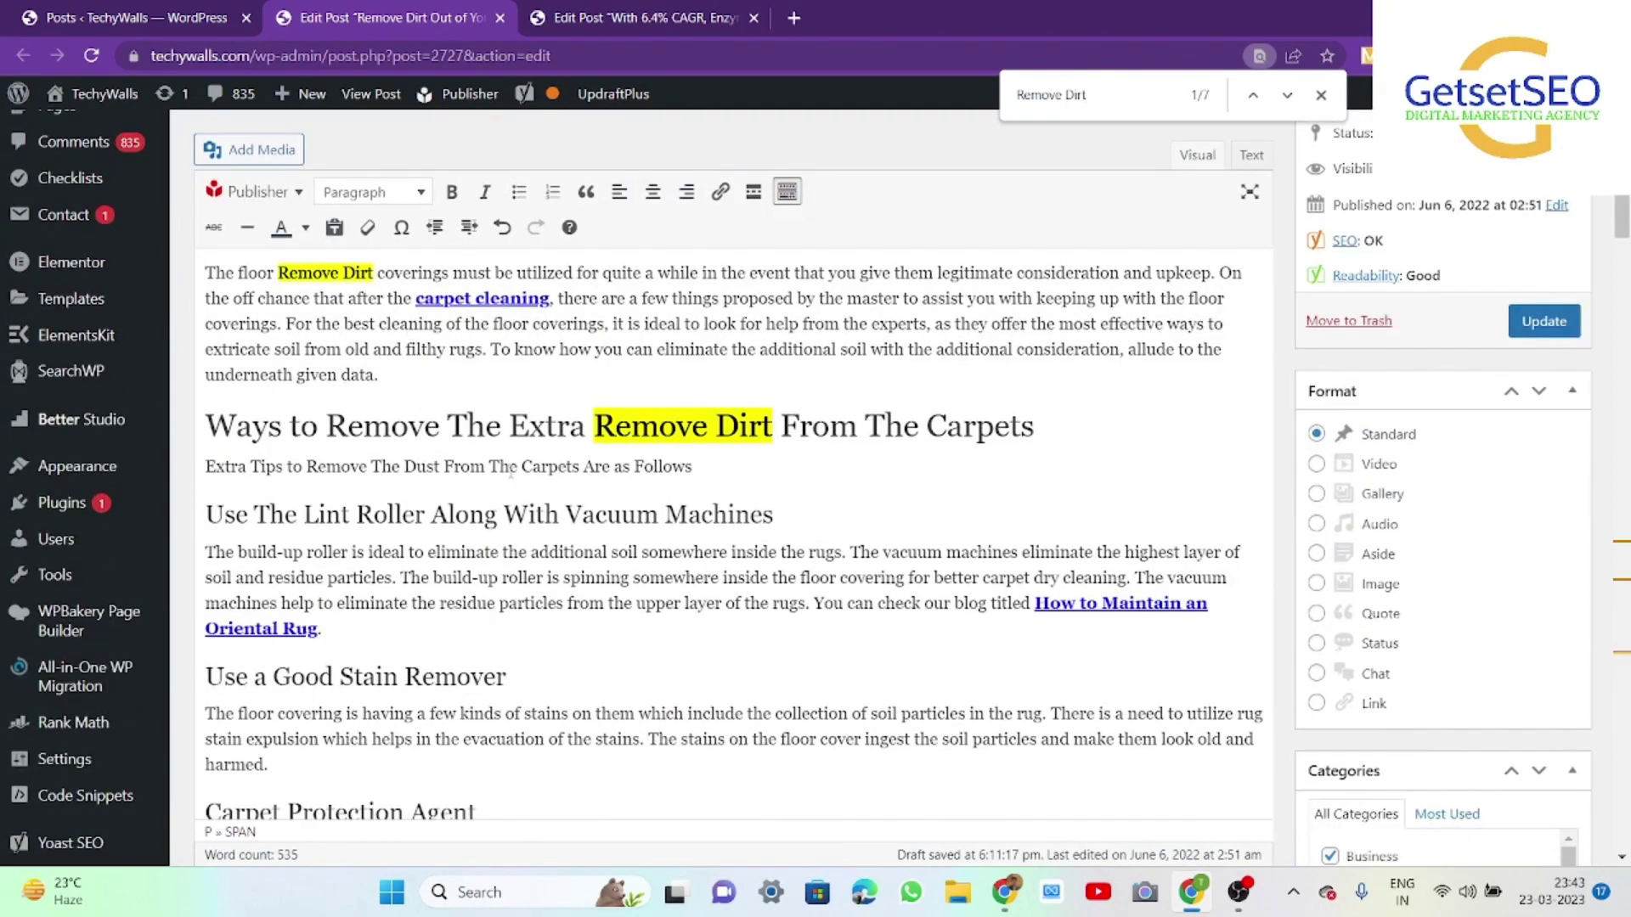
scroll(511, 472, down, 15)
scroll(510, 473, up, 12)
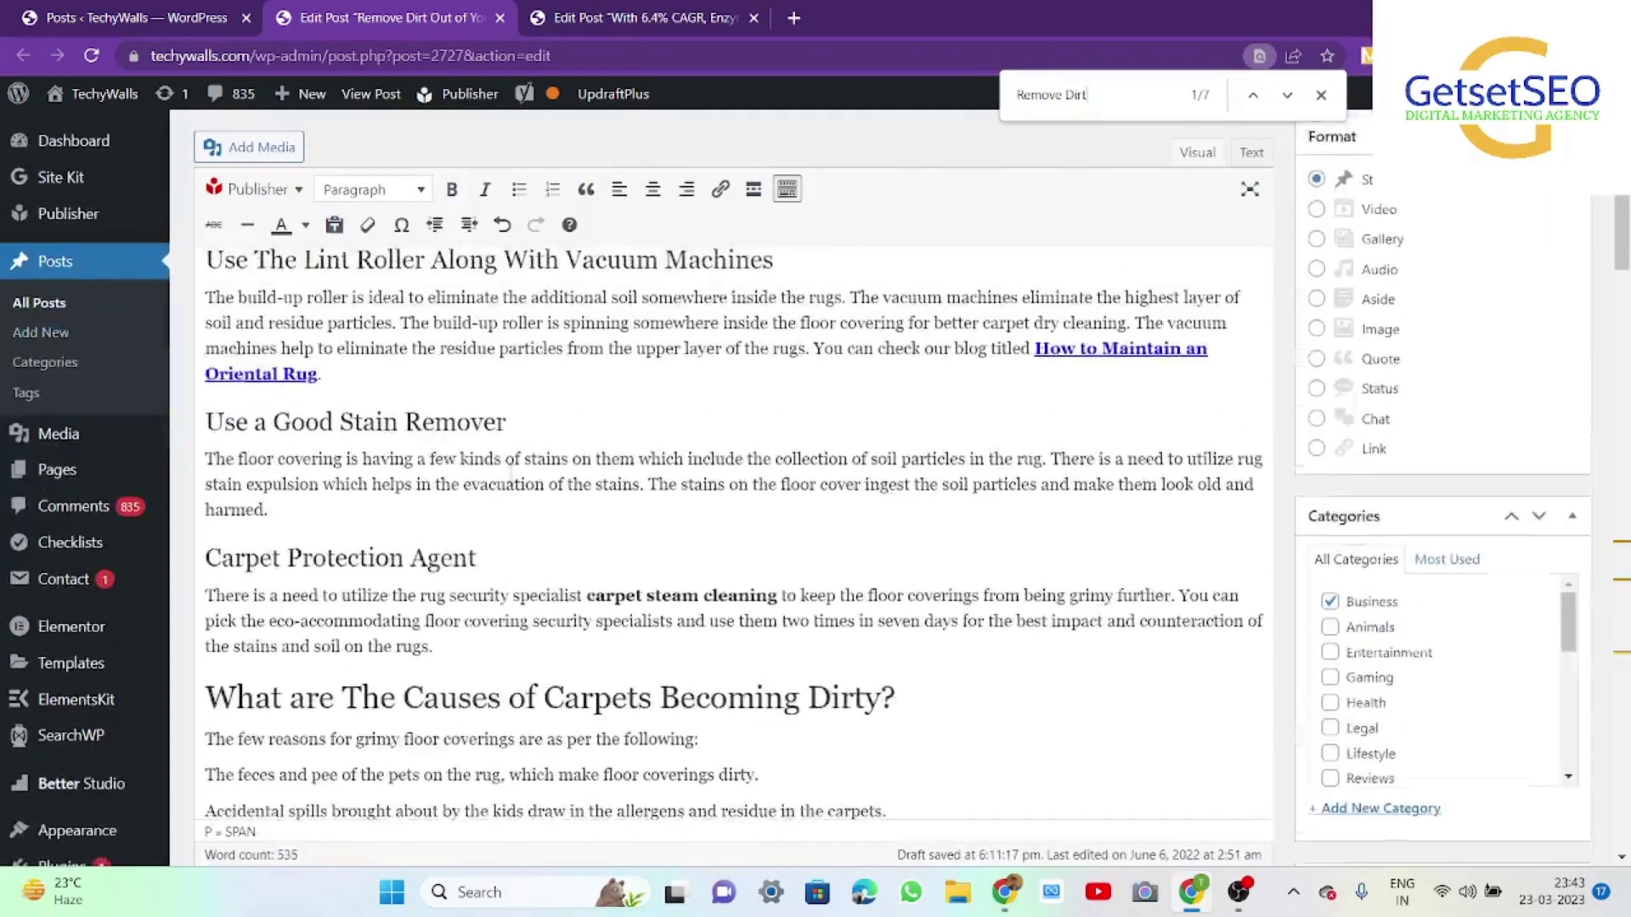
scroll(511, 464, up, 5)
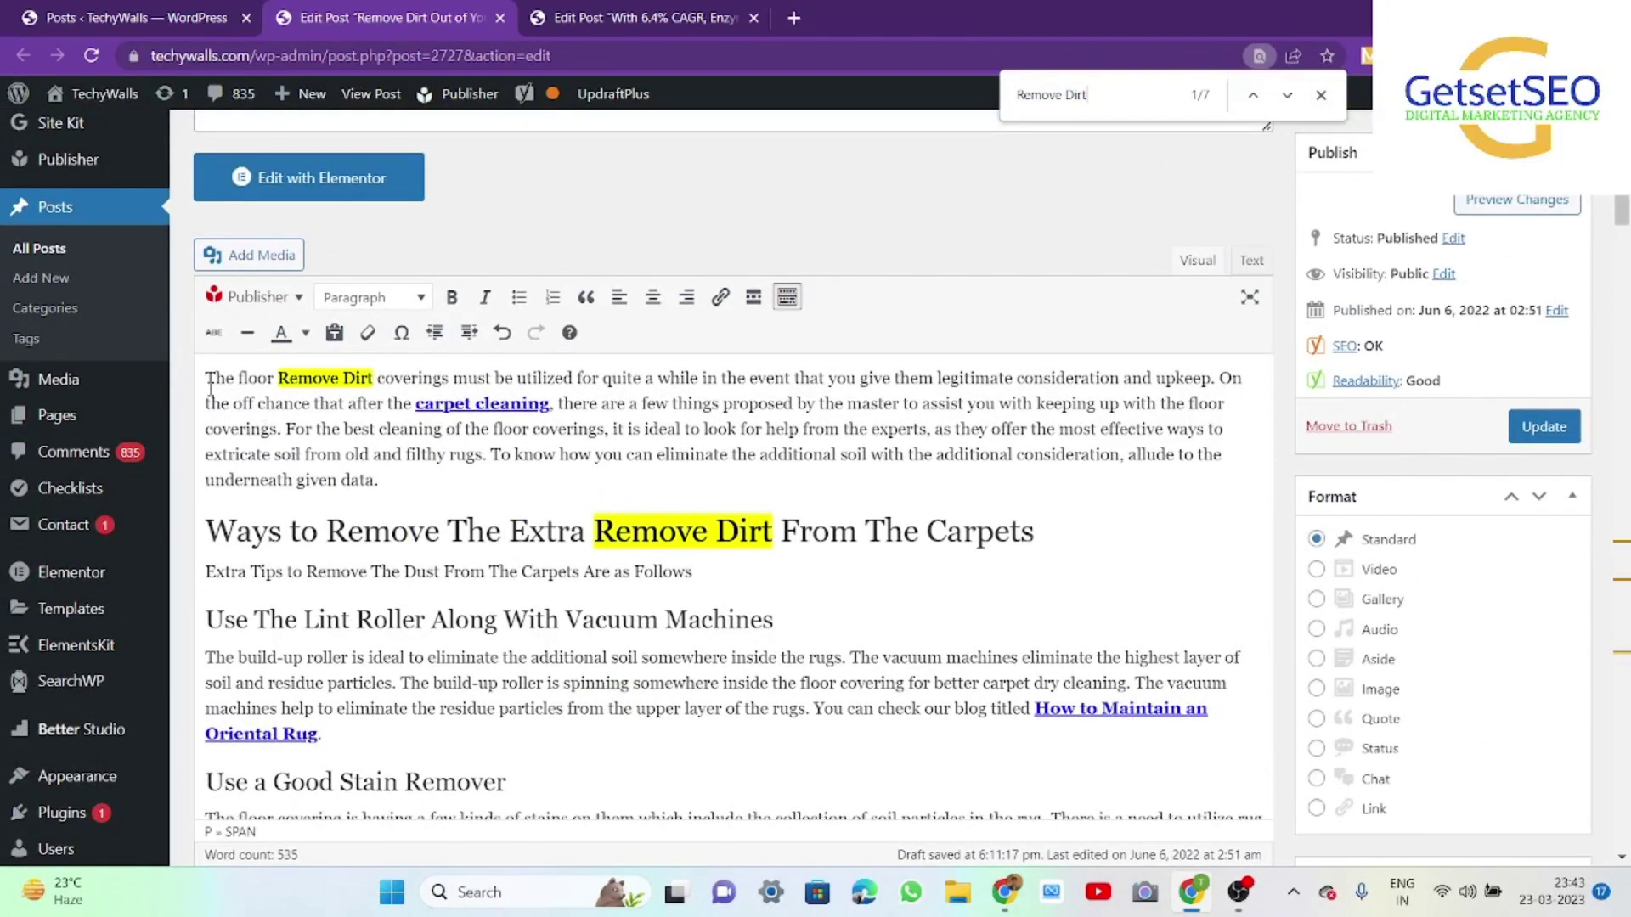
Copy the introduction's first sentence, from "The floor Remove Dirt coverings" to "consideration and upkeep.", into the Yoast meta description
drag(206, 378, 1215, 380)
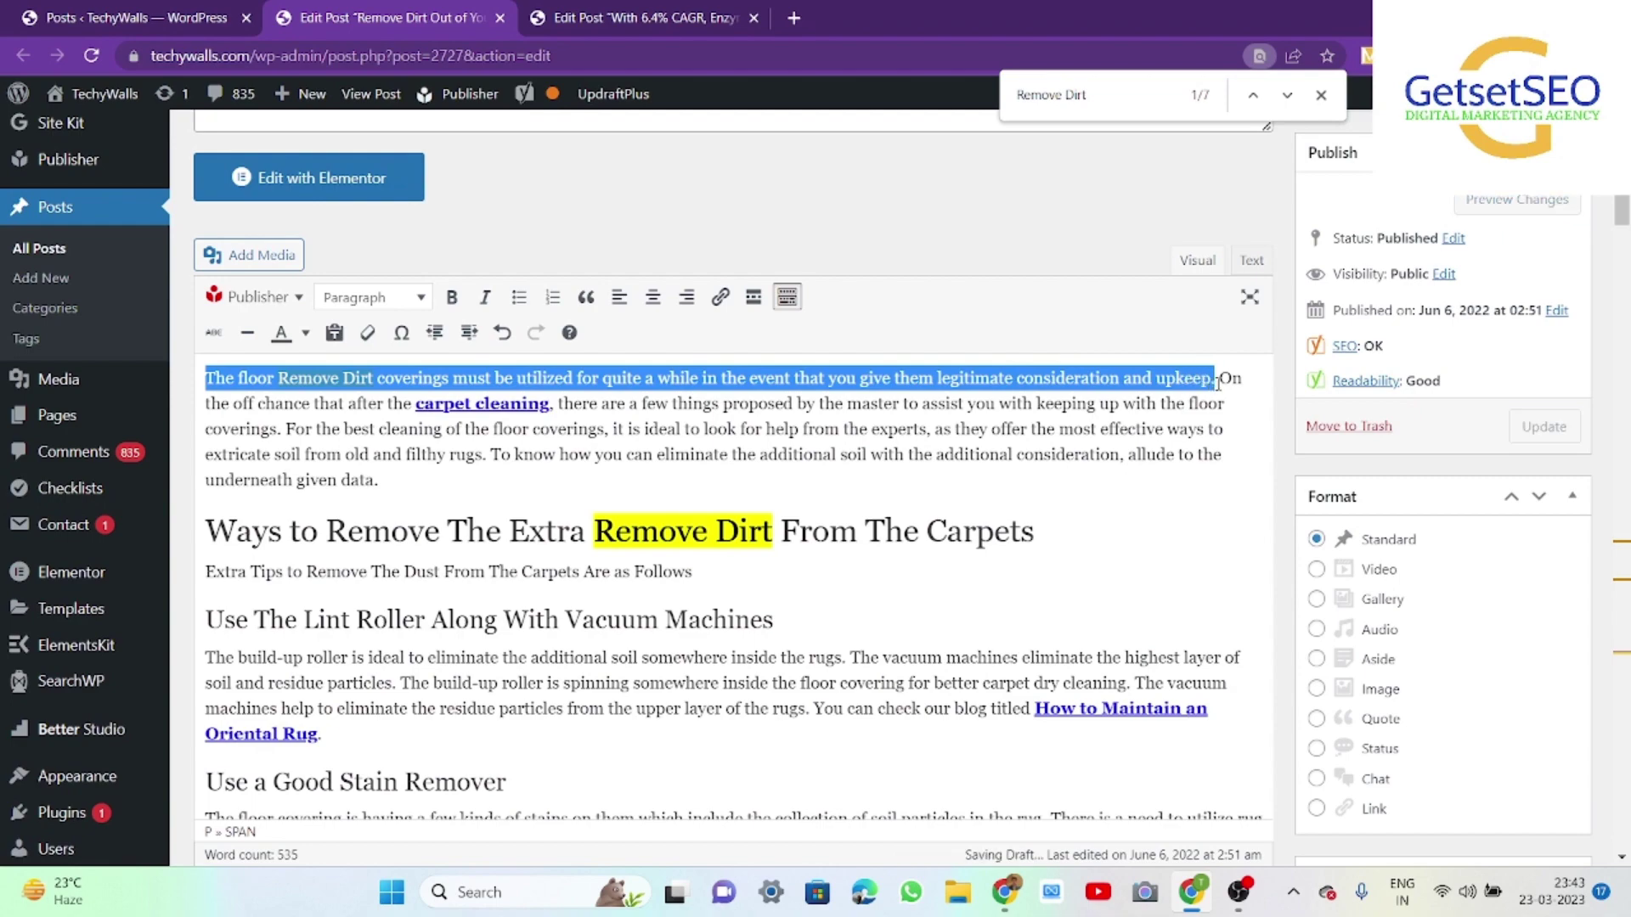
scroll(696, 659, down, 15)
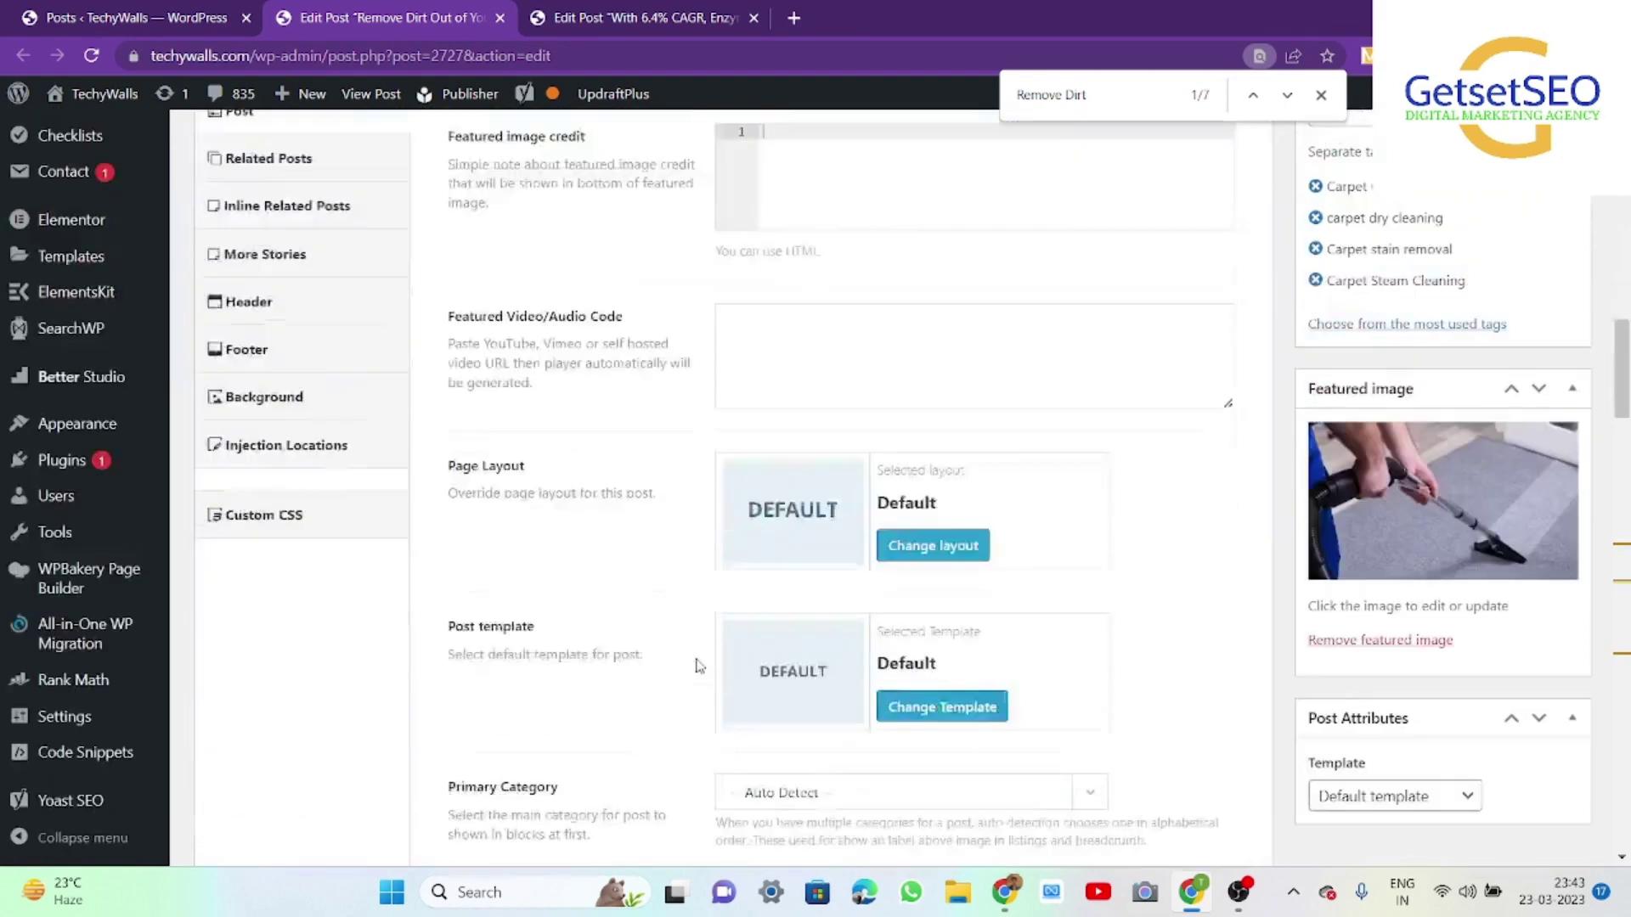
scroll(633, 645, up, 5)
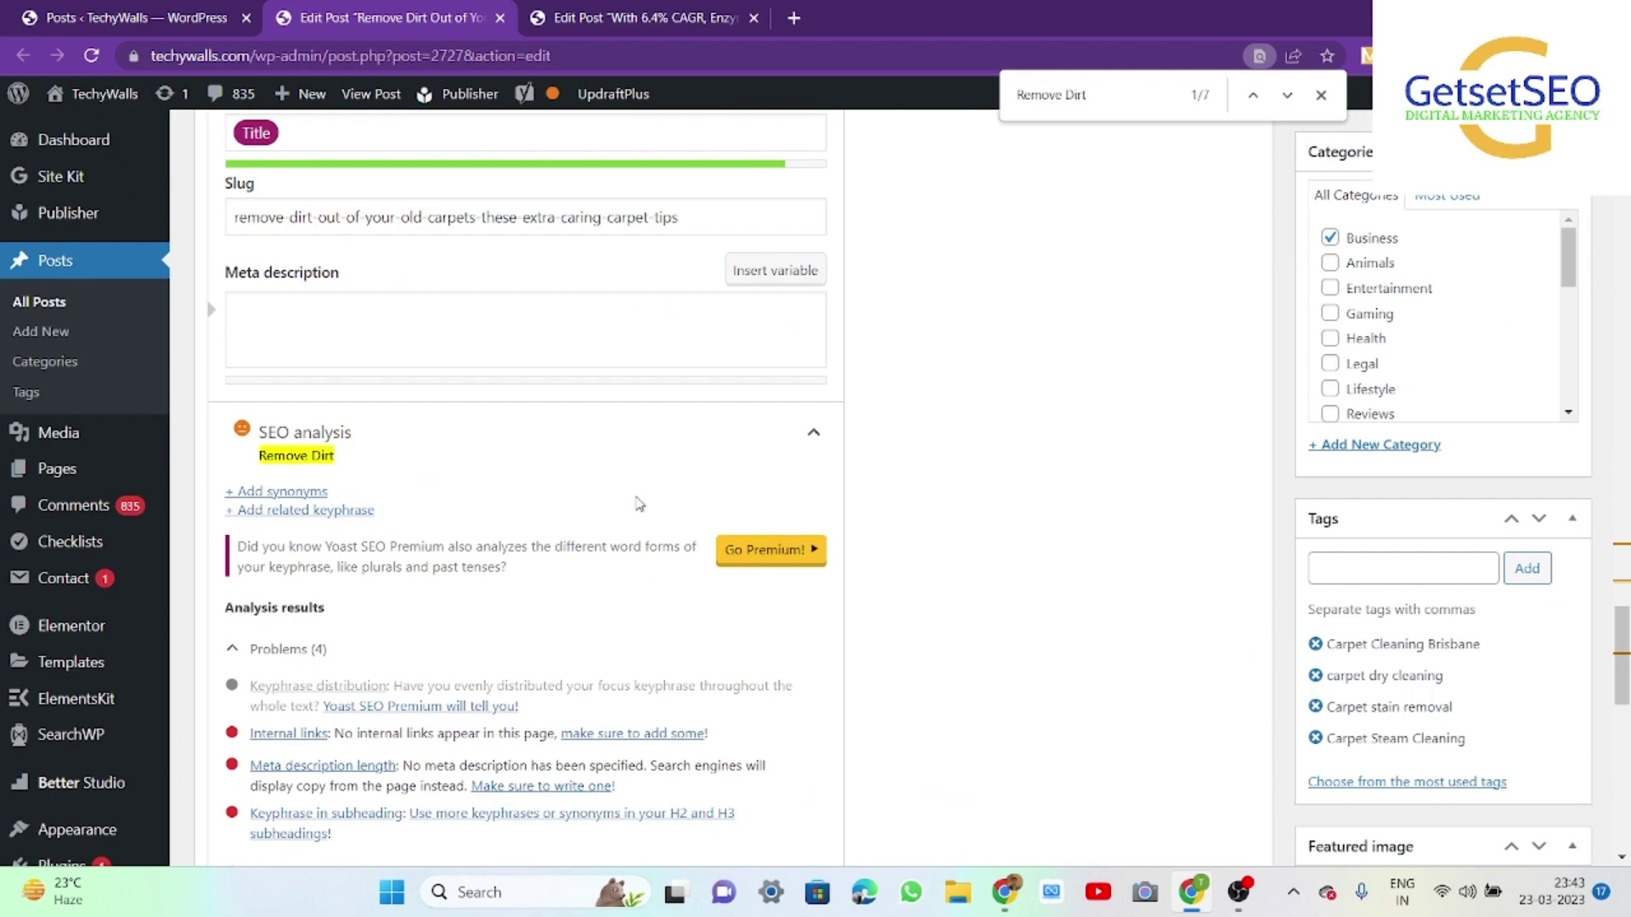
click(480, 317)
text(The floor Remove Dirt coverings must be utilized for quite a while in the event that you give them legitimate consideration and upkeep.)
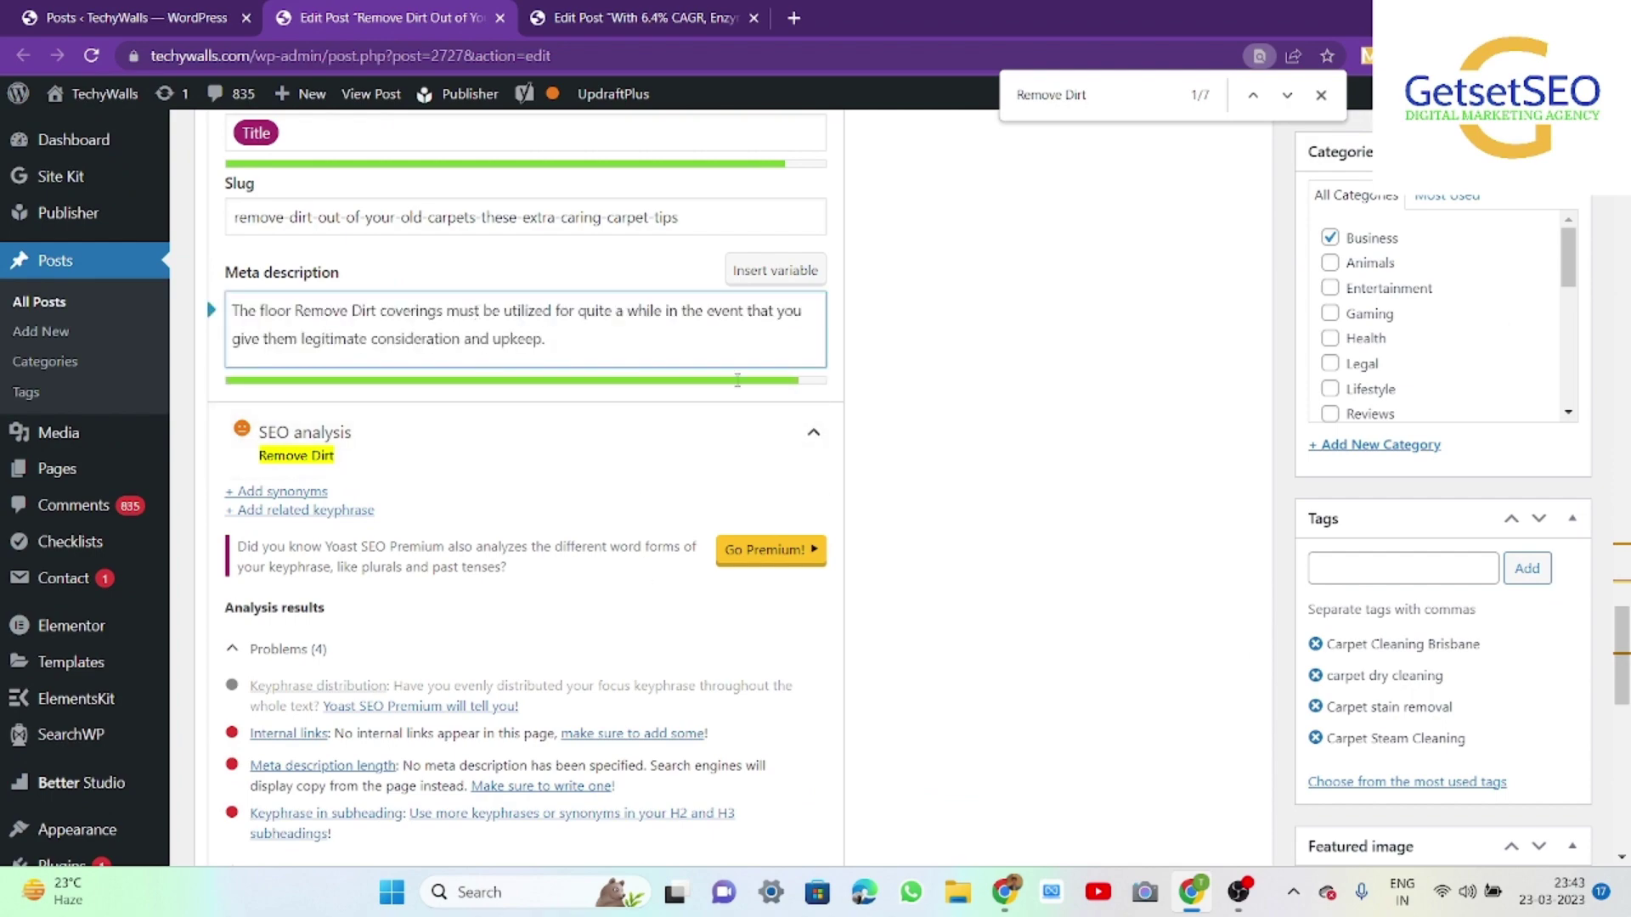
Check the remaining Yoast SEO issues and set the carpet cleaning picture with alt text "Remove Dirt" as the featured image again
scroll(1065, 388, up, 6)
scroll(1065, 388, down, 5)
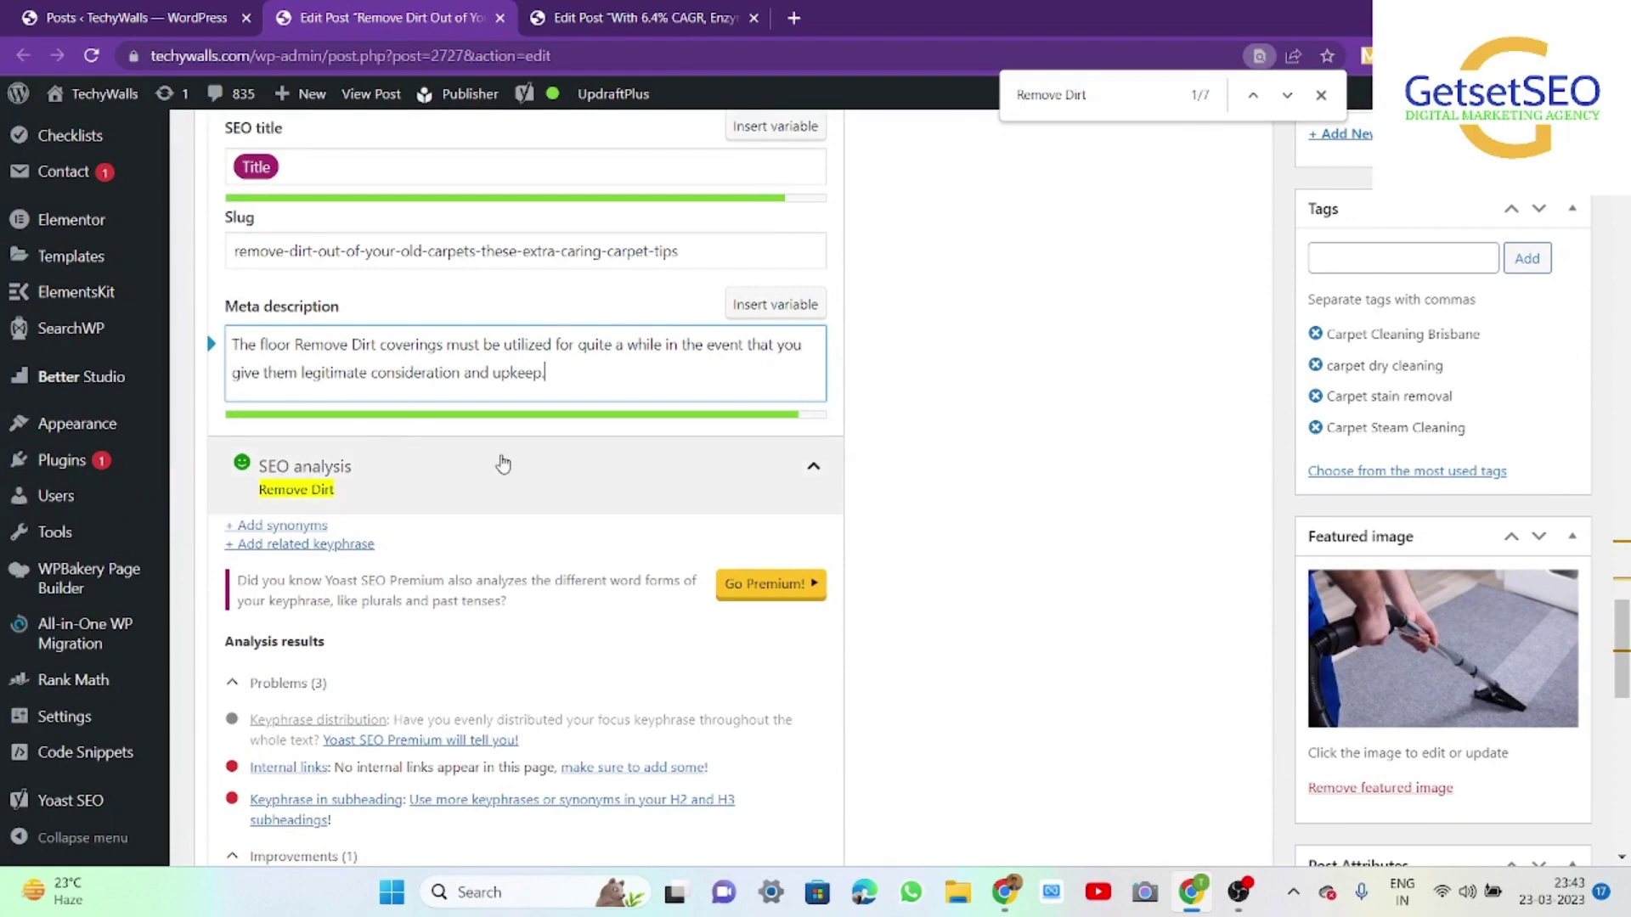
scroll(503, 462, down, 2)
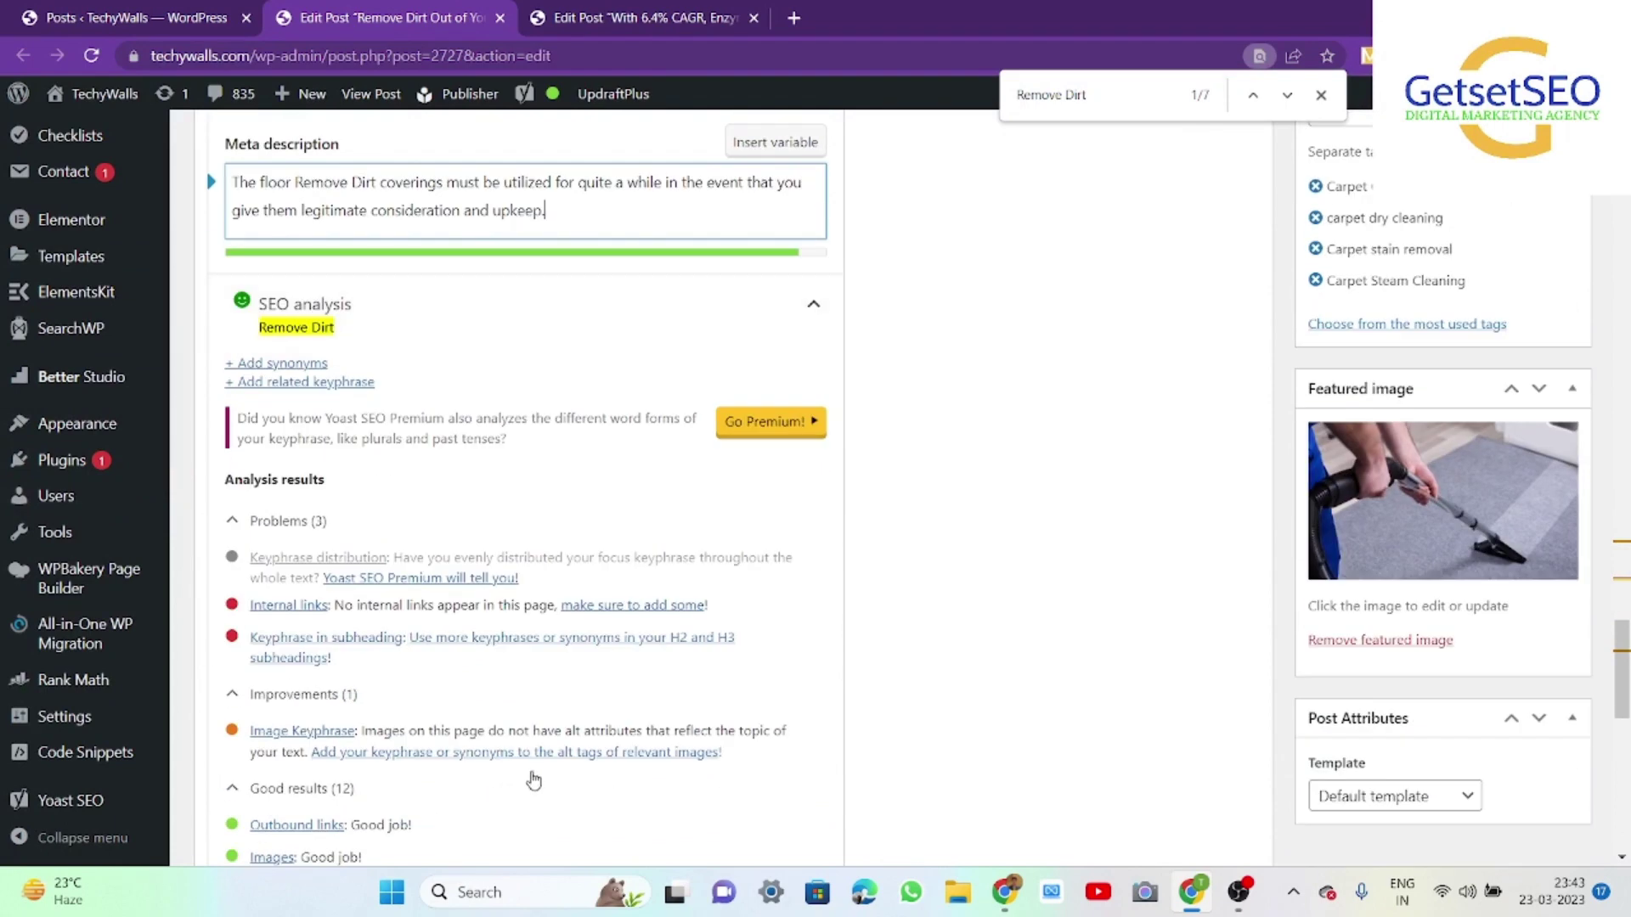
click(1430, 520)
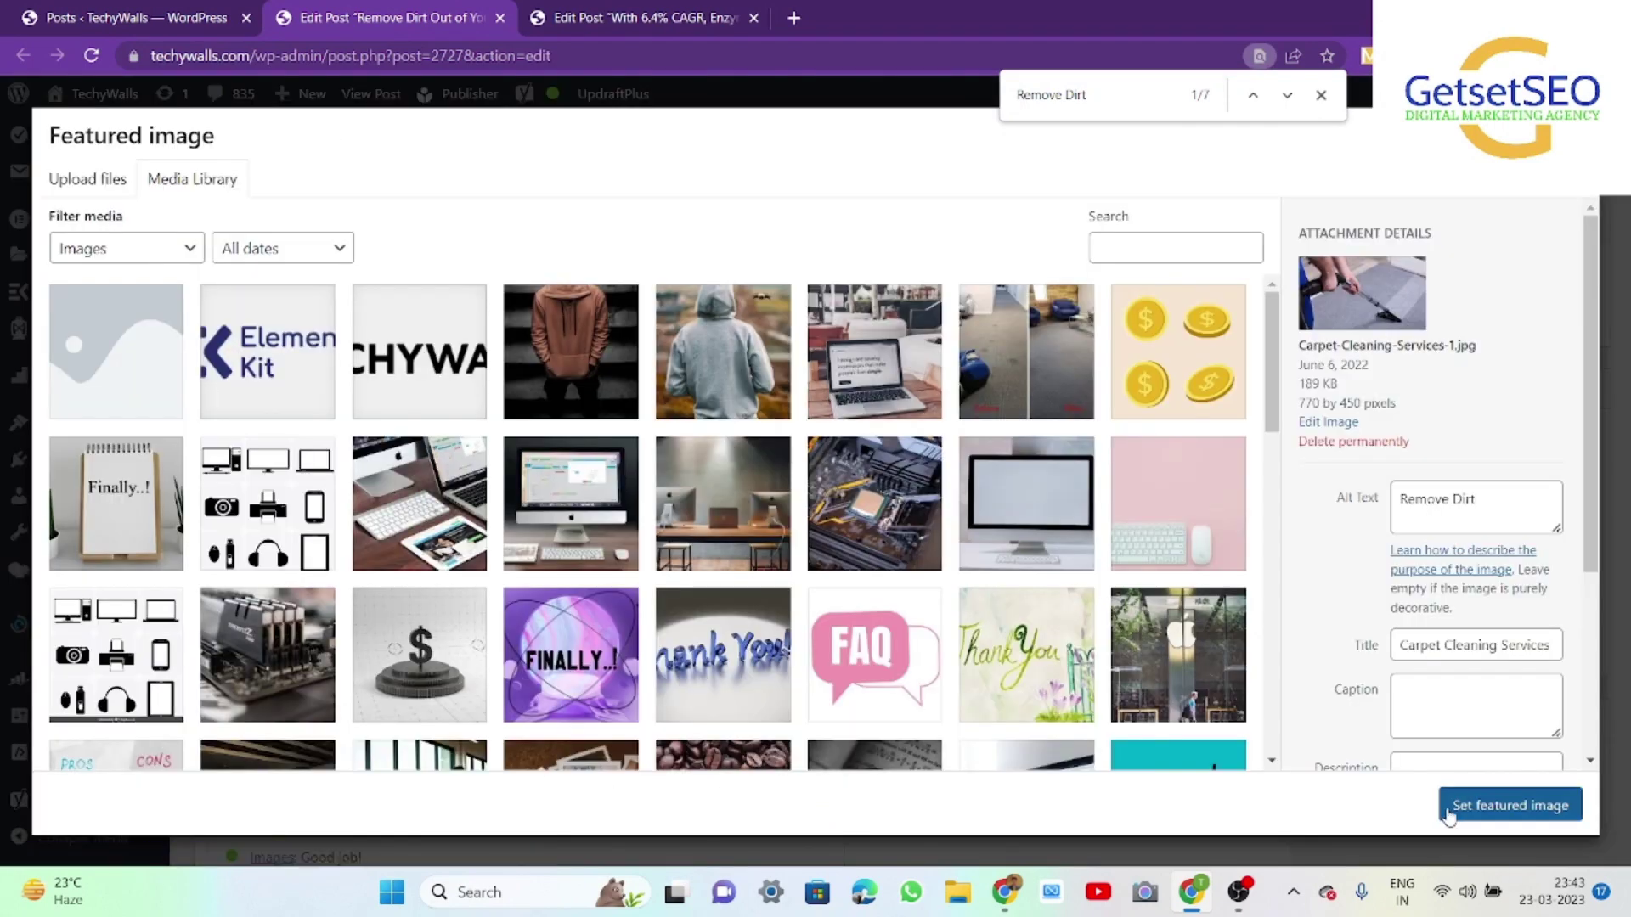
click(1483, 804)
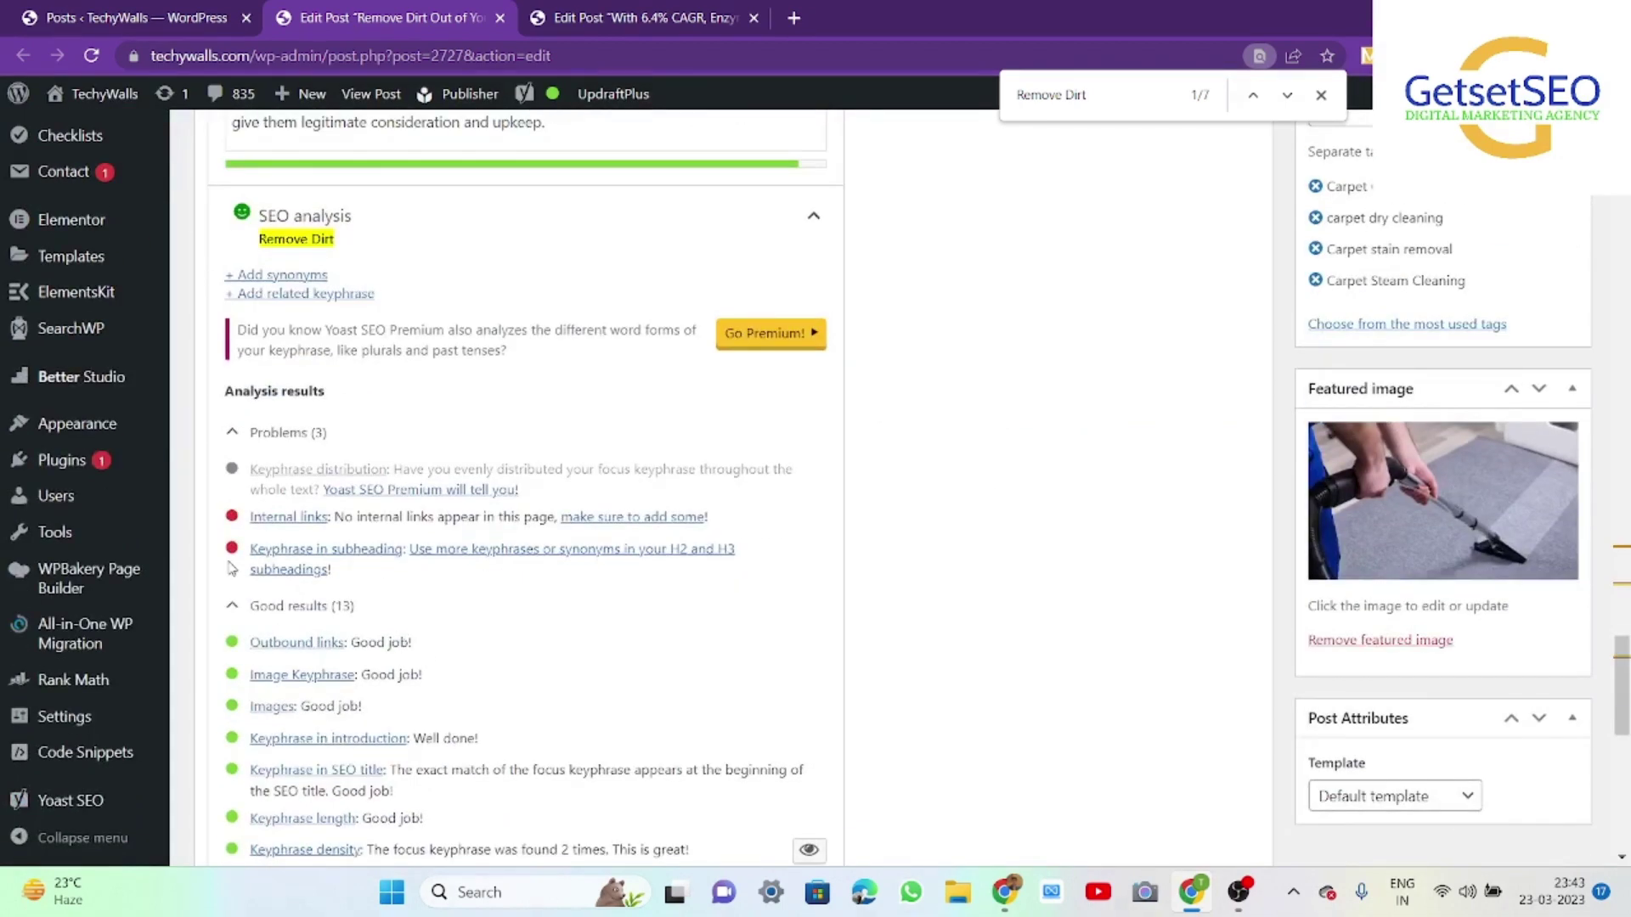
Inspect the "How to Maintain an Oriental Rug" link in the lint roller paragraph and switch to the posts list
scroll(949, 450, up, 20)
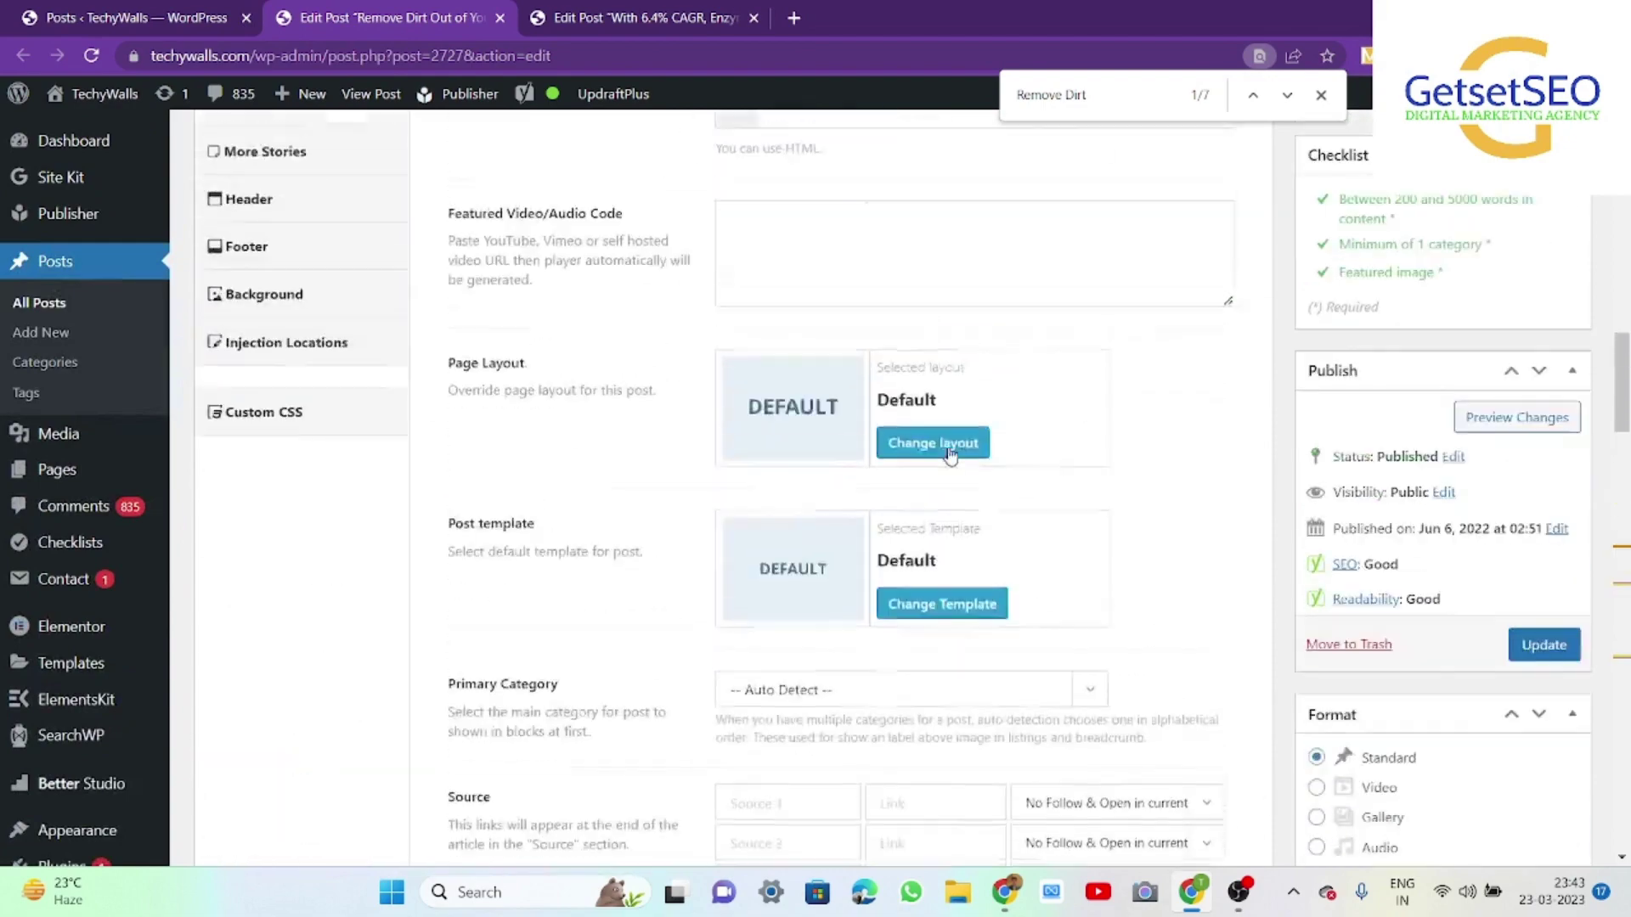
click(1148, 443)
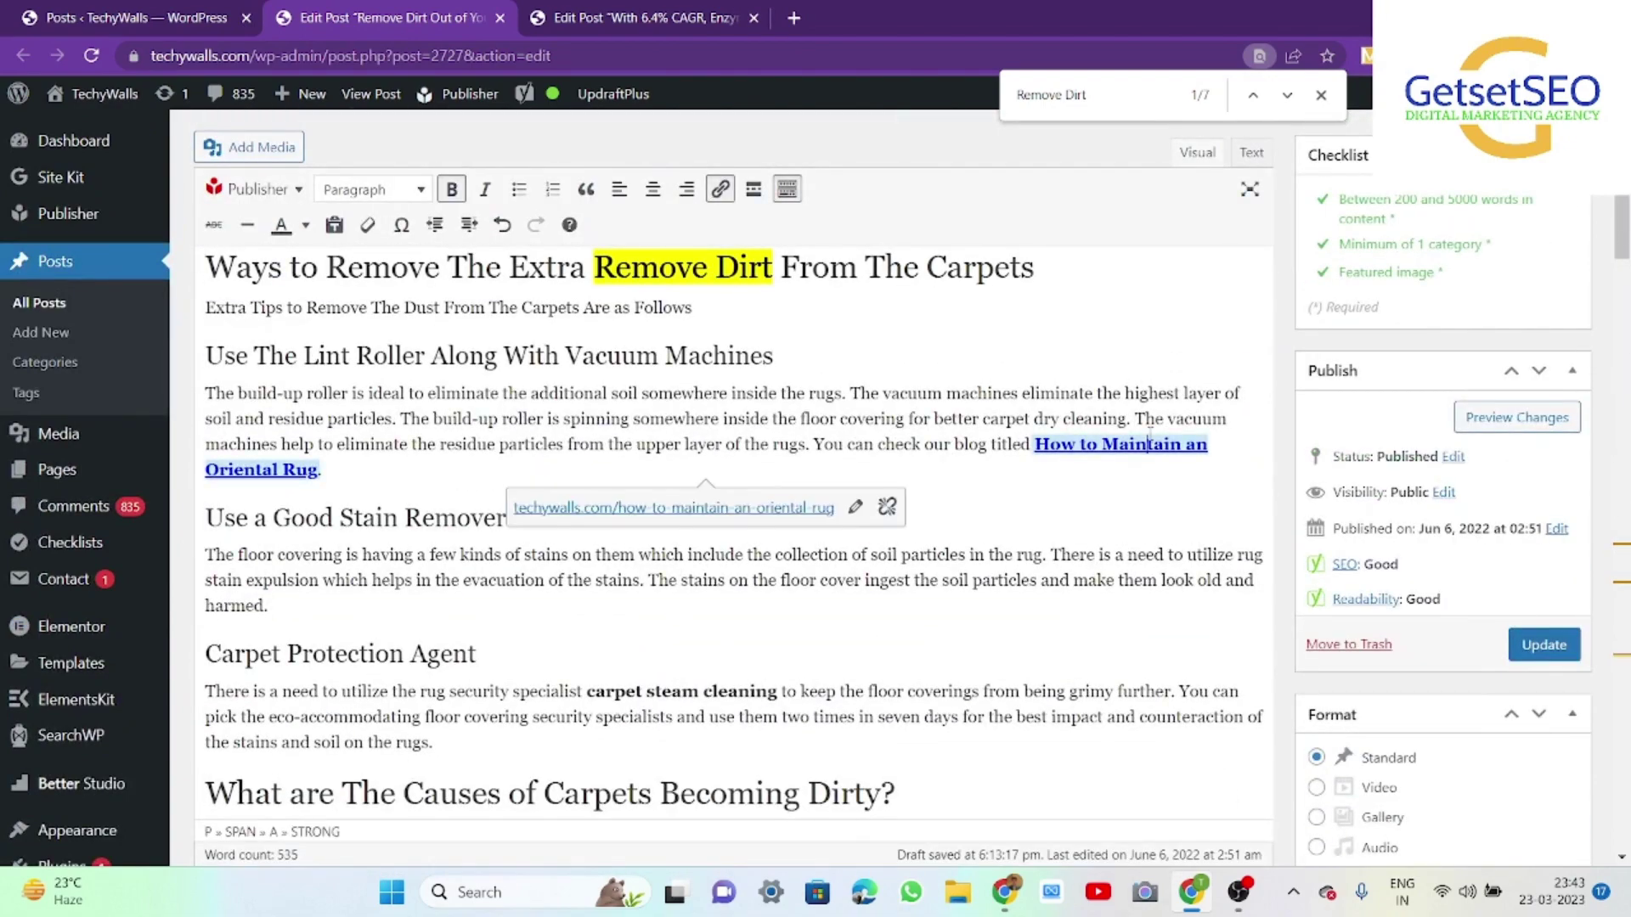
click(799, 412)
scroll(800, 412, up, 5)
key(ctrl+shift+Tab)
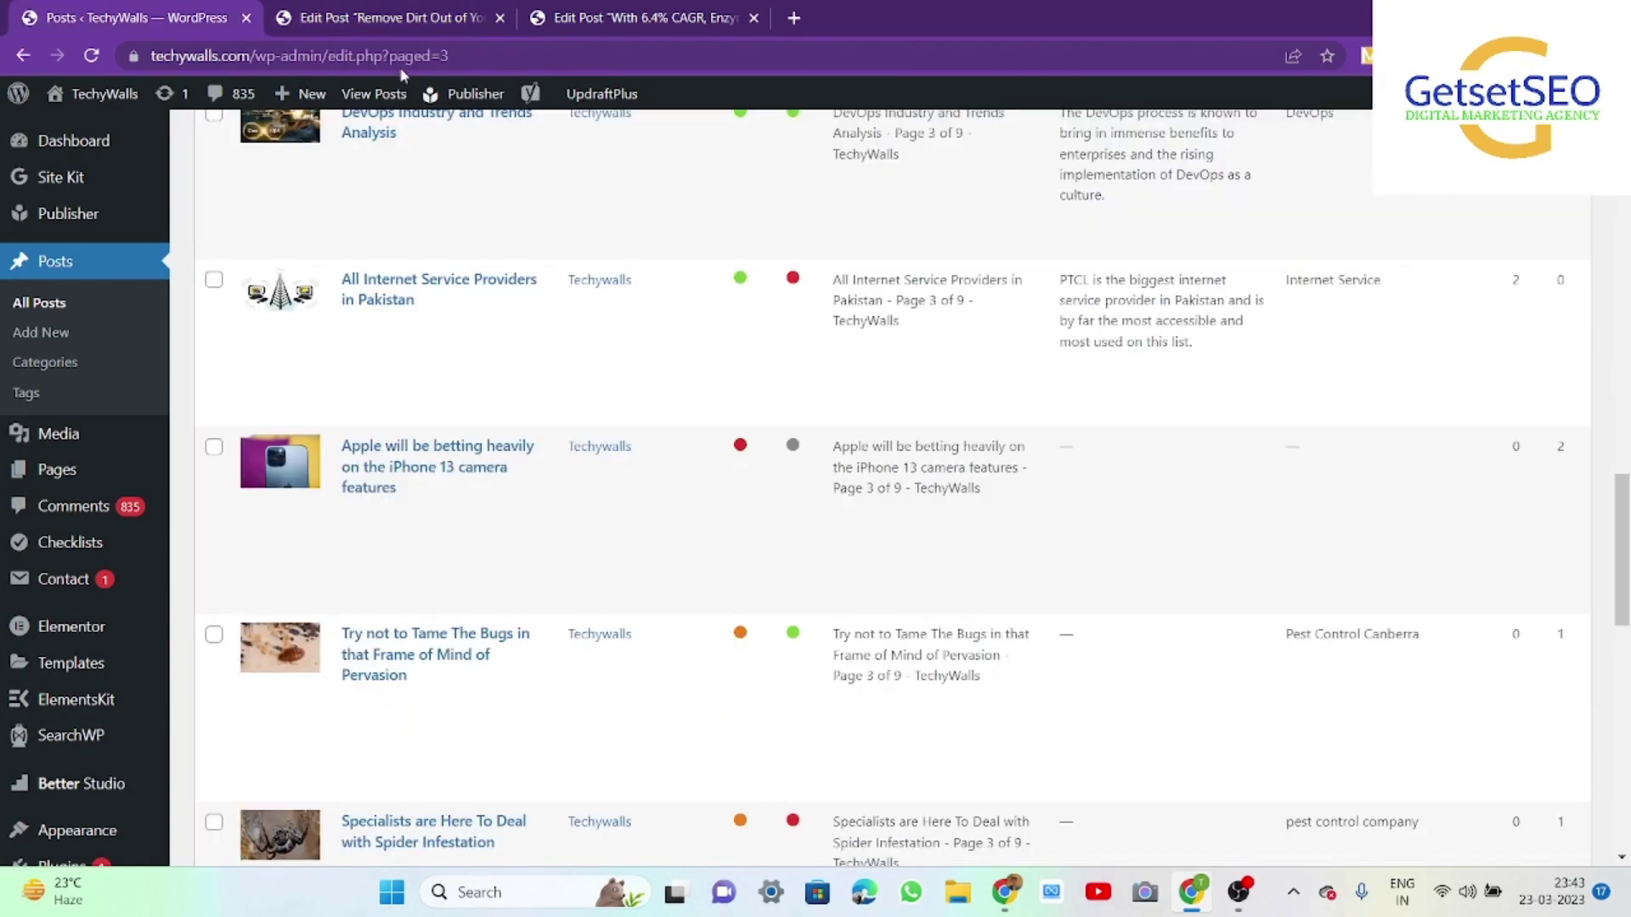